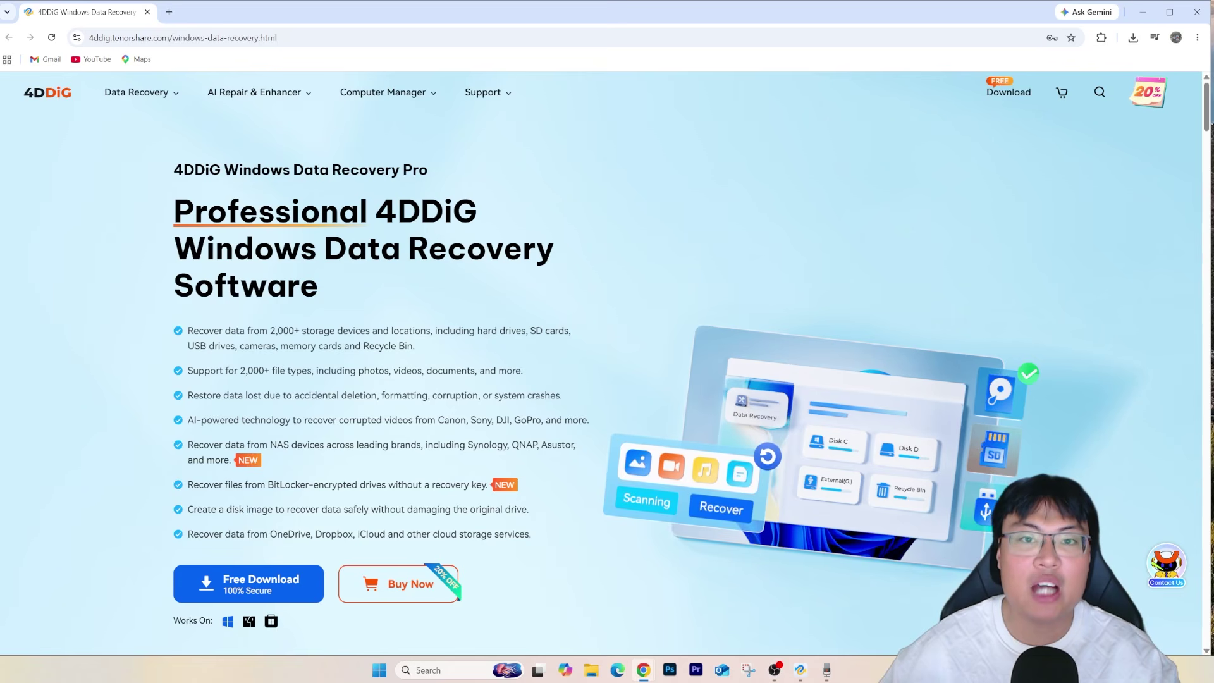
# Step: Read through the 4DDiG Windows Data Recovery product page, from the feature list and statistics to the Accidental Errors recovery scenarios
pyautogui.scroll(-1, 601, 360)
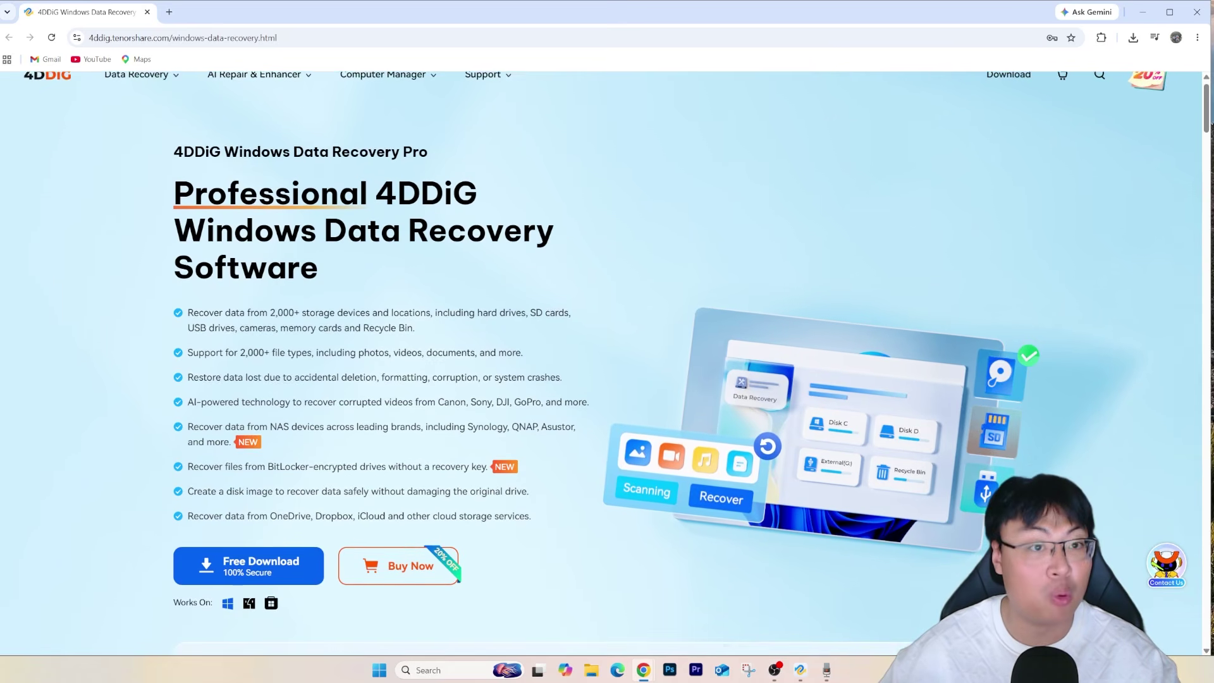
pyautogui.scroll(-1, 601, 361)
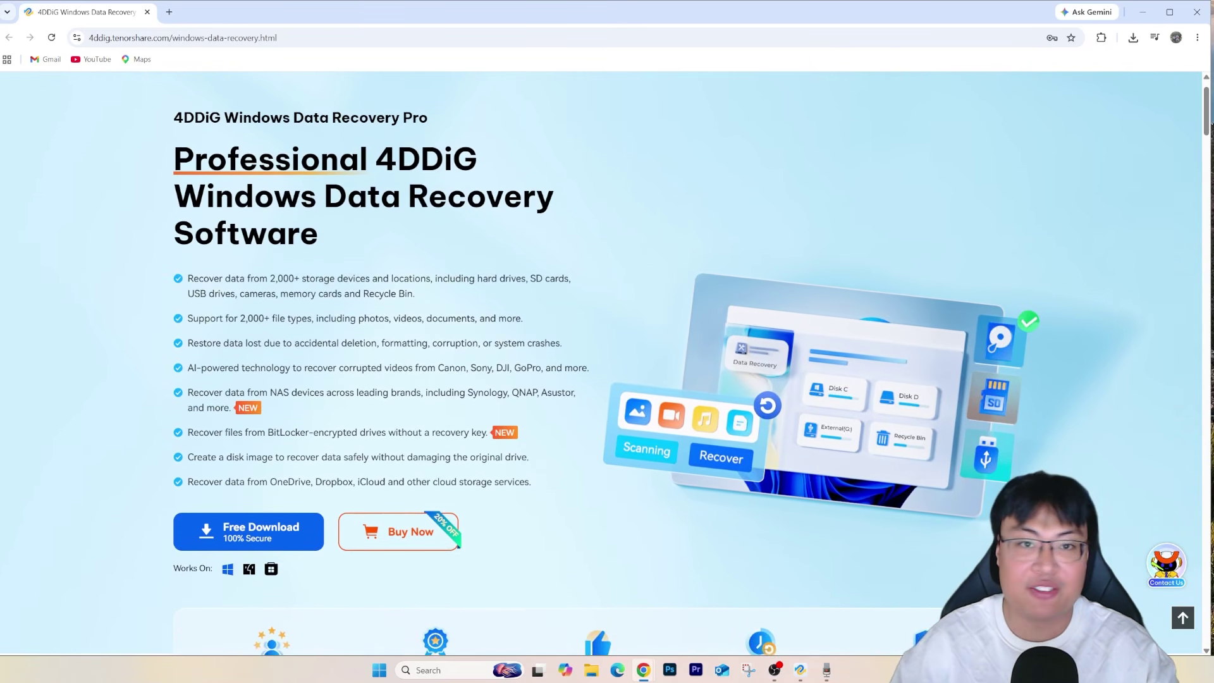
pyautogui.scroll(-1, 600, 360)
pyautogui.scroll(-1, 600, 360)
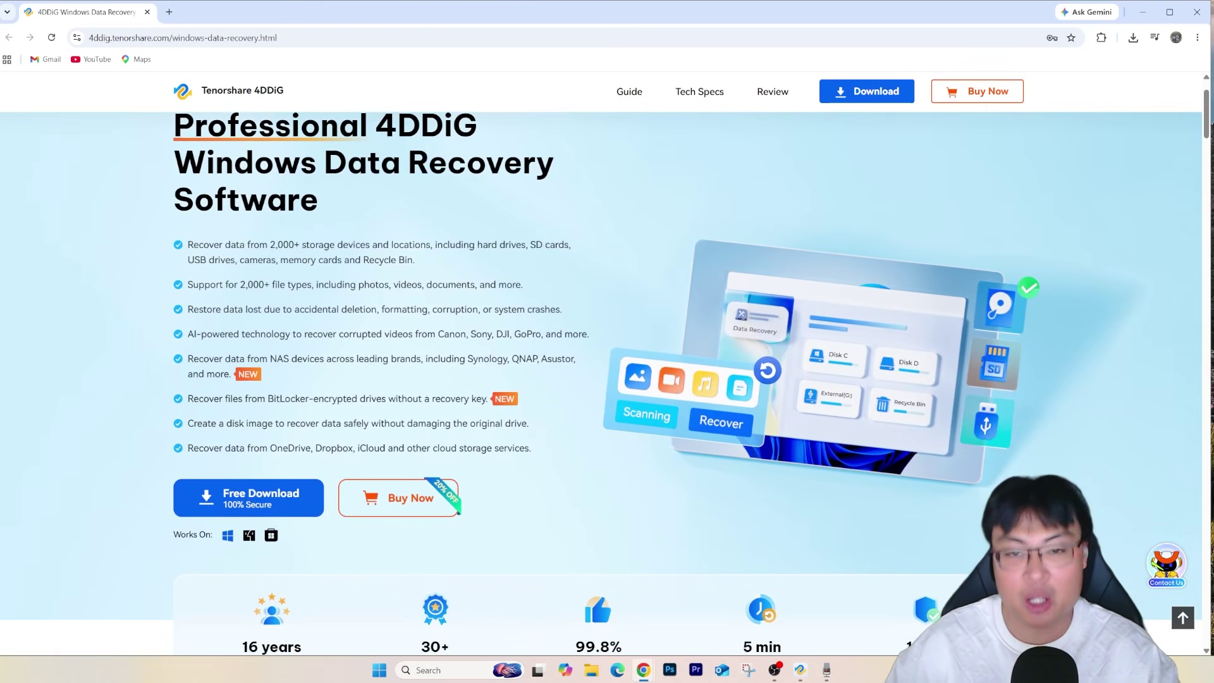
pyautogui.scroll(-1, 601, 360)
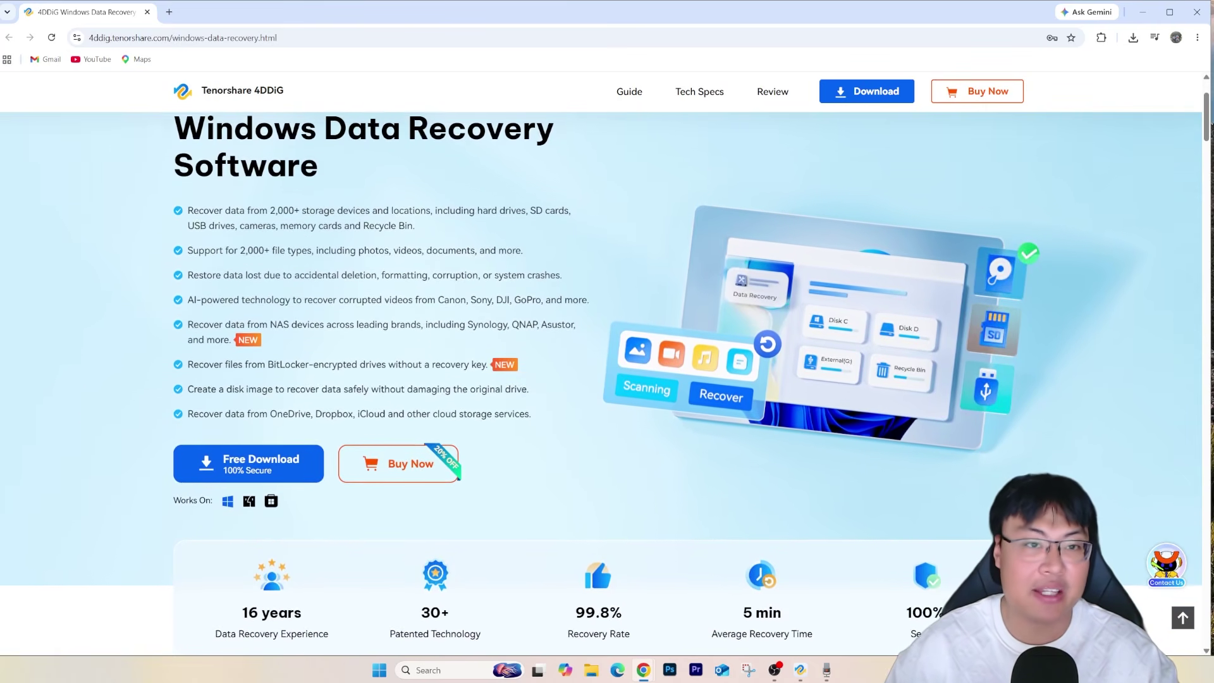
pyautogui.scroll(-1, 600, 361)
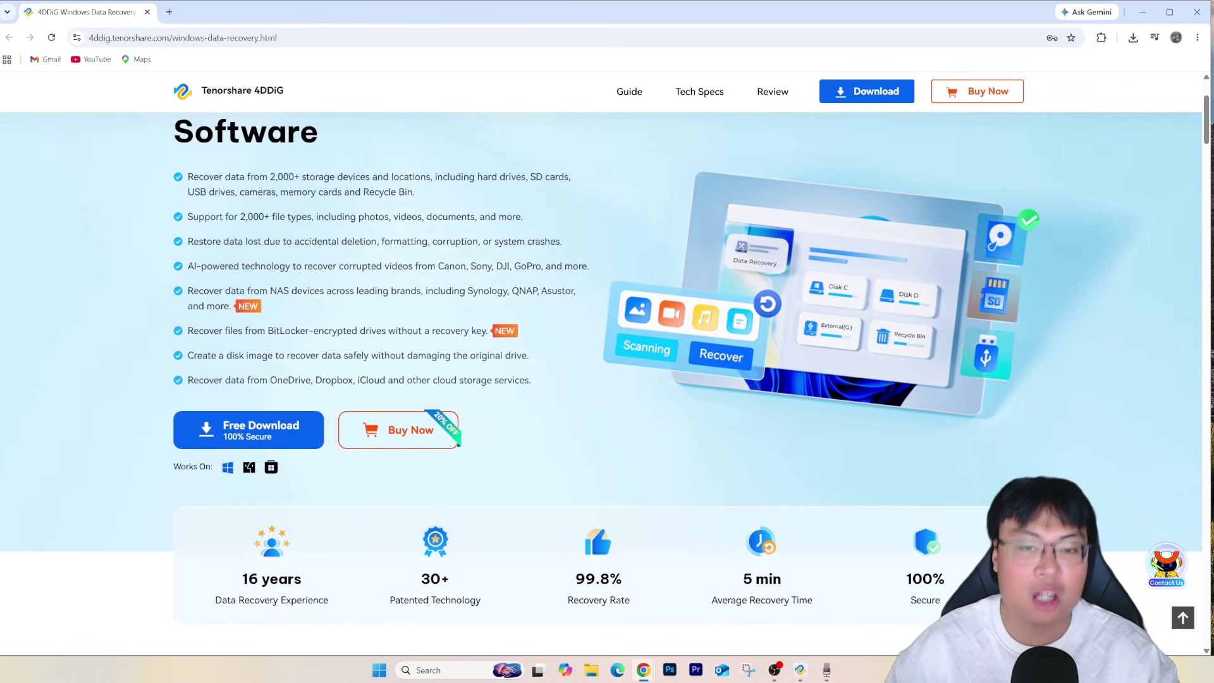
pyautogui.scroll(-1, 601, 360)
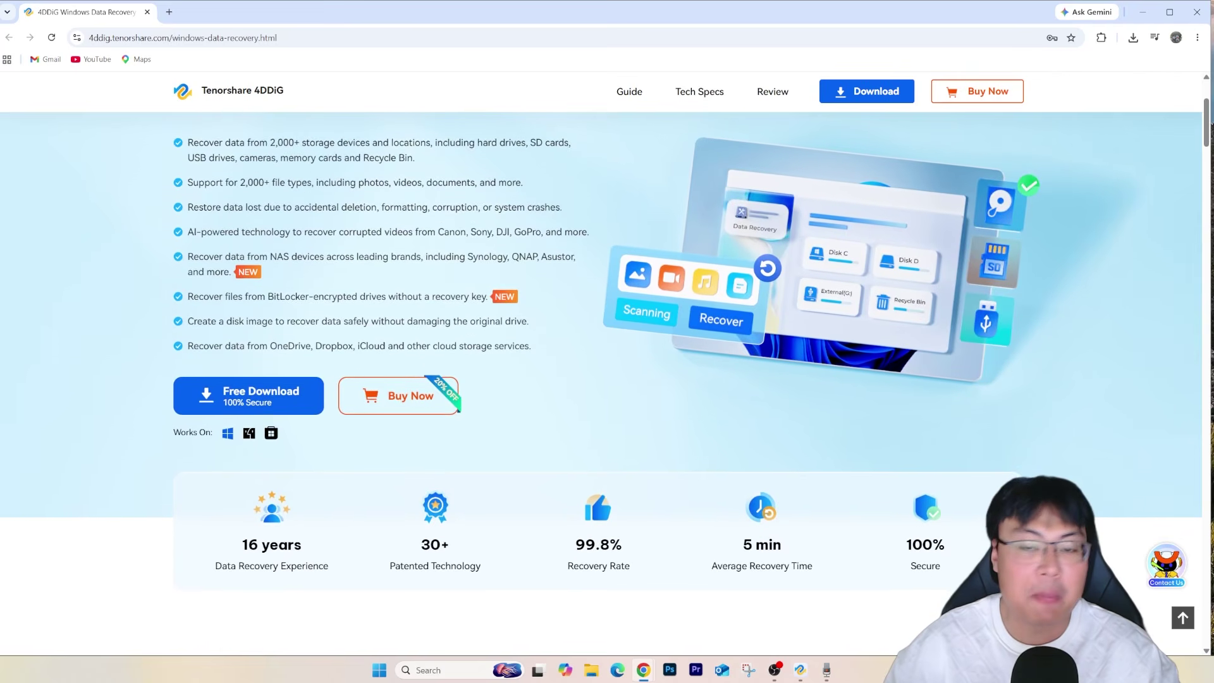
pyautogui.scroll(-1, 601, 361)
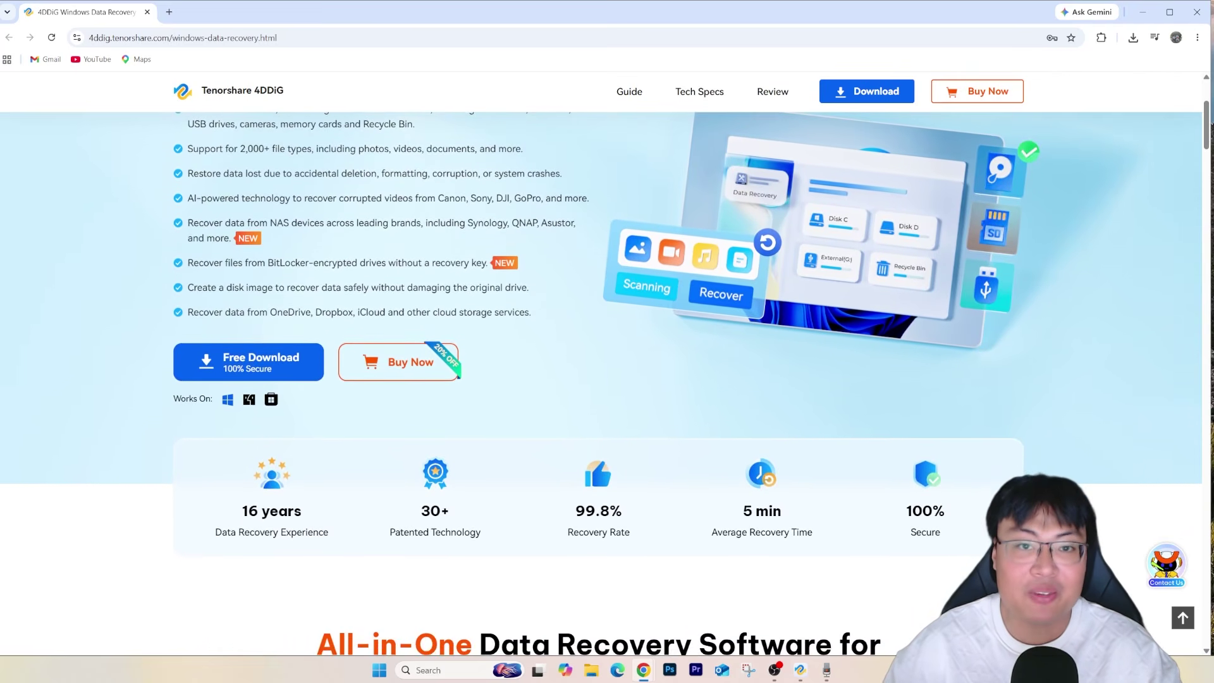
pyautogui.scroll(-1, 601, 361)
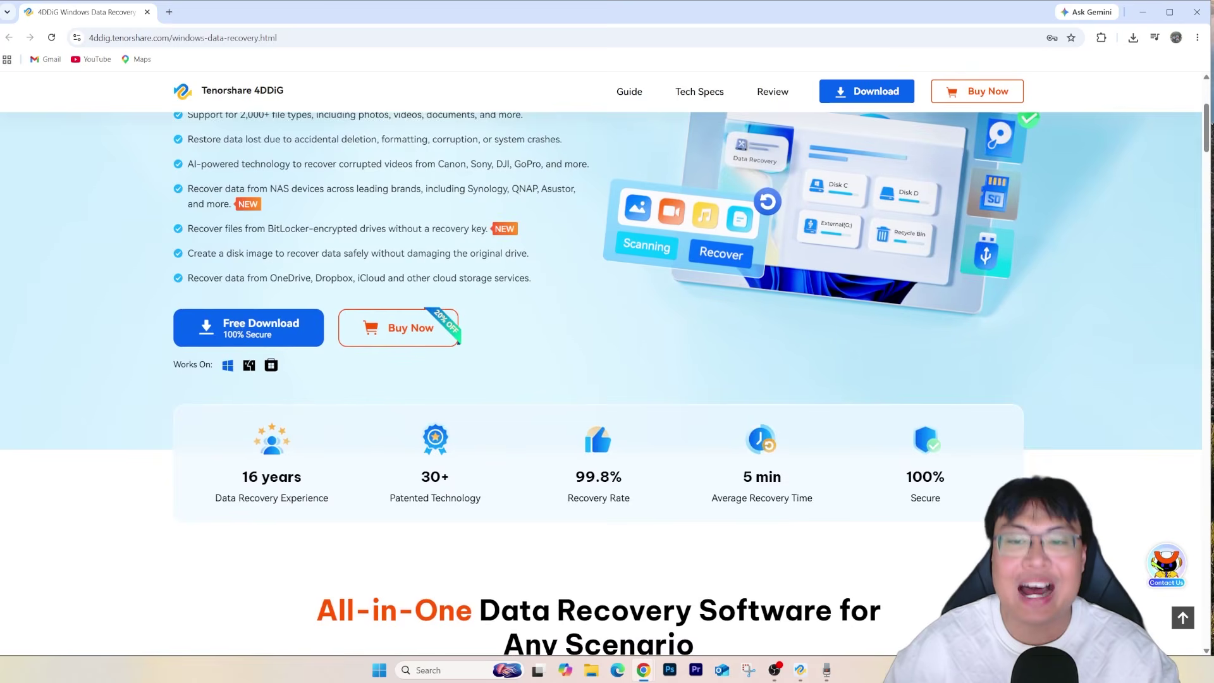
pyautogui.scroll(-1, 600, 360)
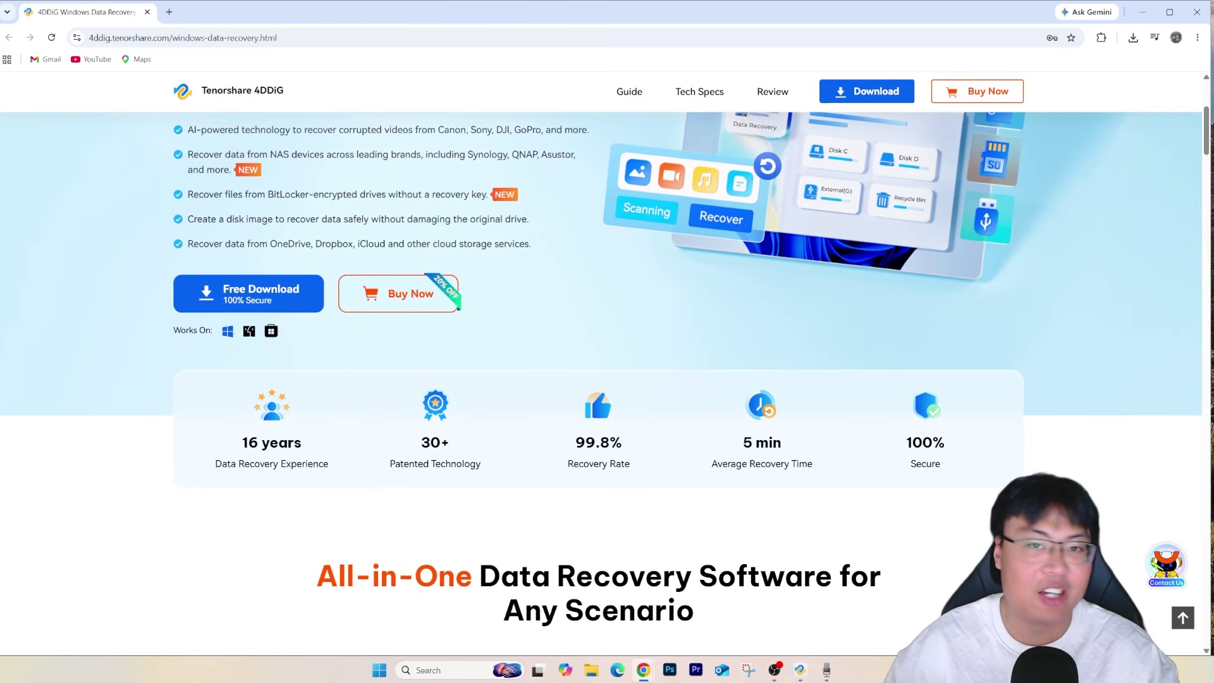
pyautogui.scroll(-1, 600, 361)
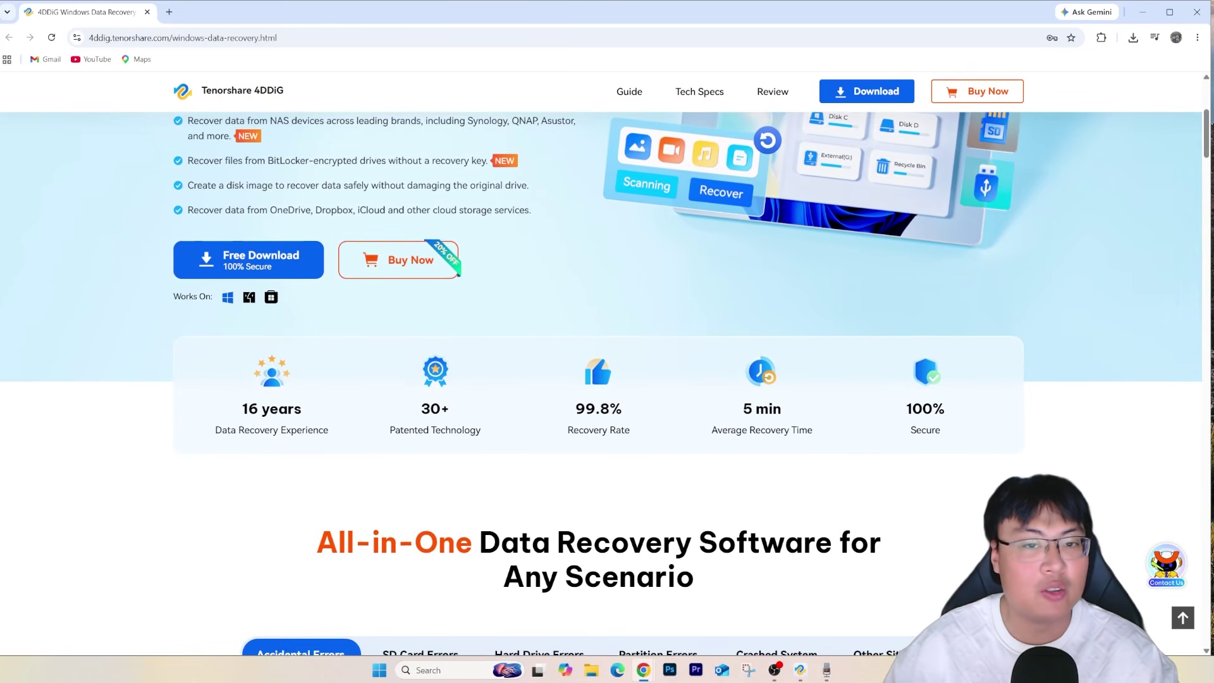
pyautogui.scroll(-1, 601, 361)
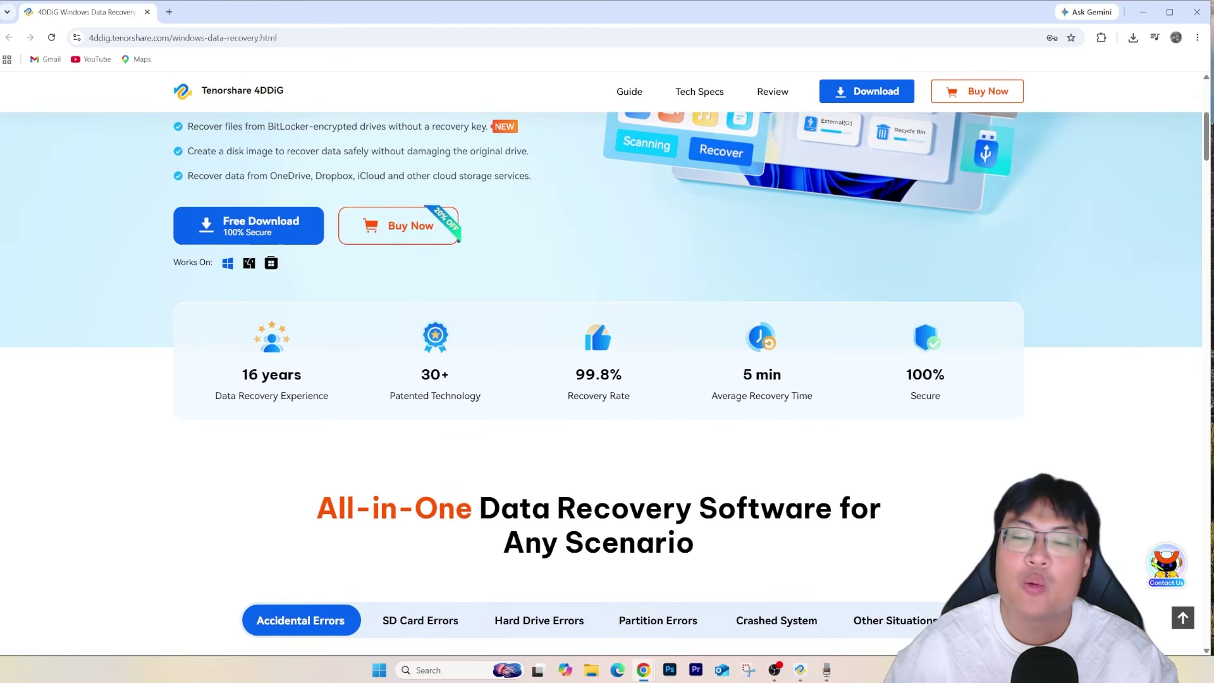
pyautogui.scroll(-1, 600, 361)
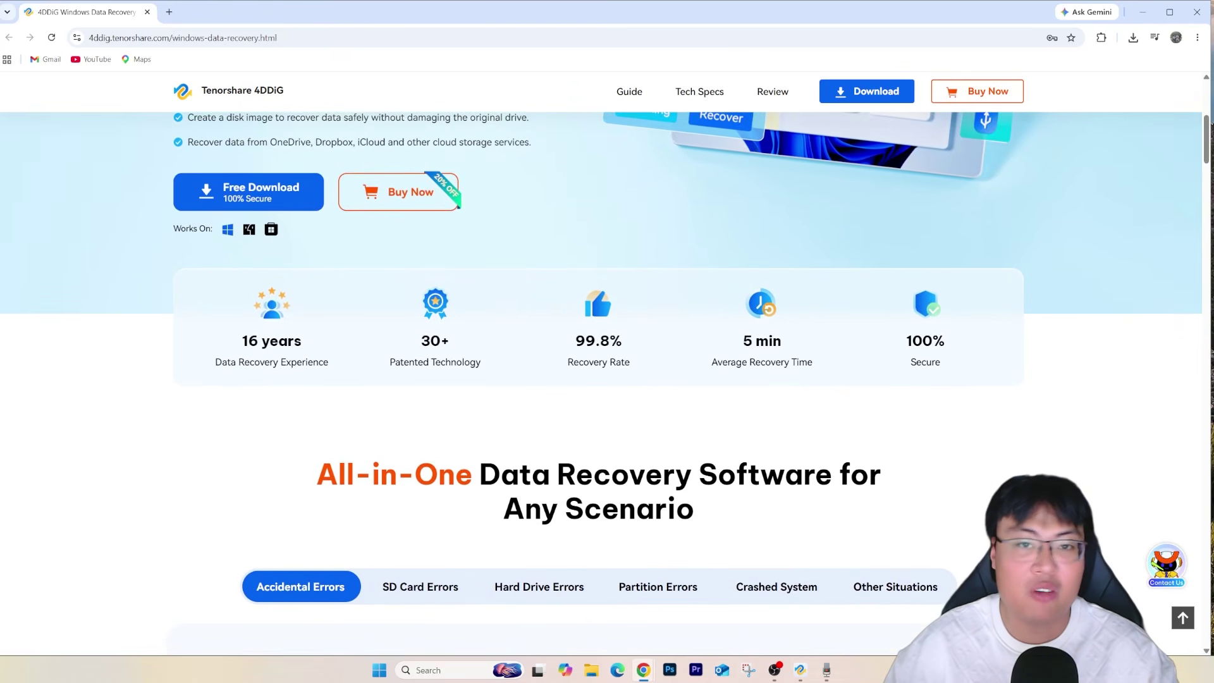
pyautogui.scroll(-1, 601, 361)
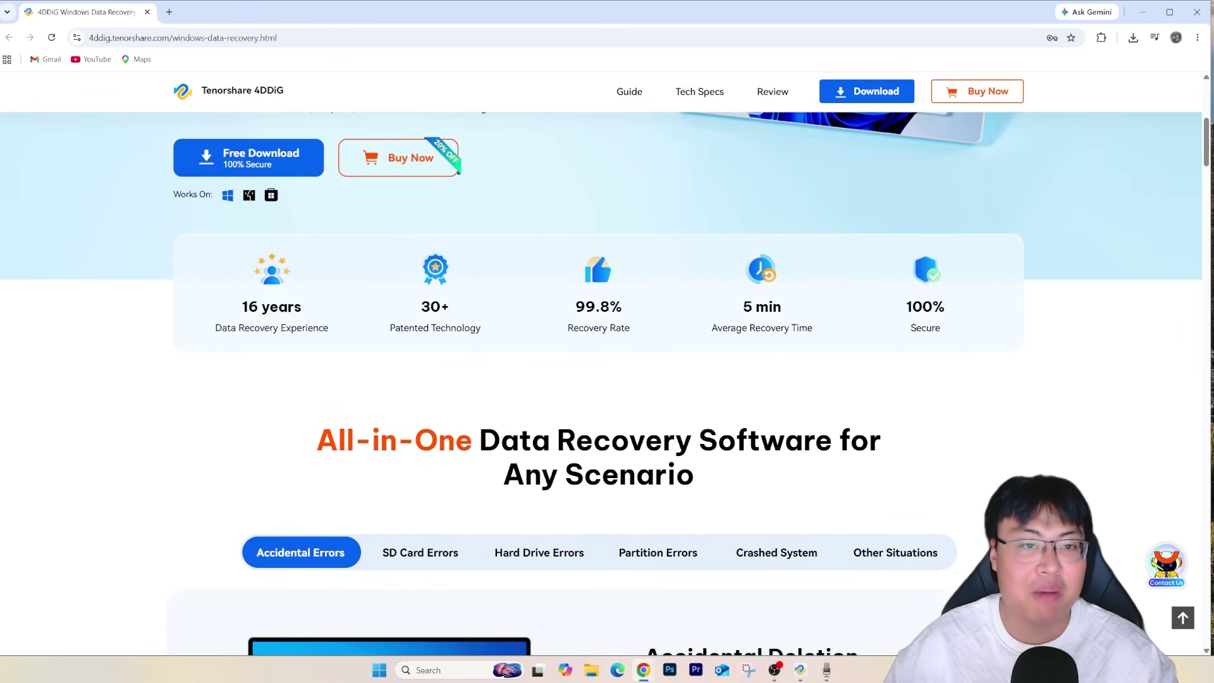
pyautogui.scroll(-1, 601, 360)
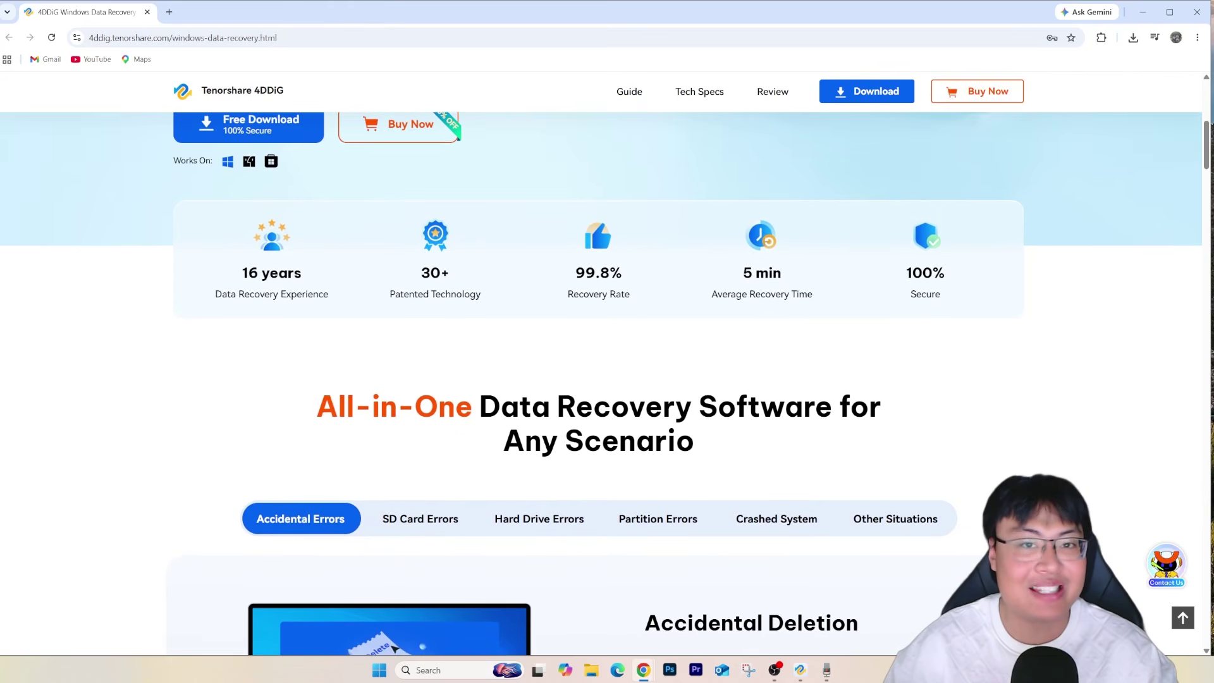
pyautogui.scroll(-1, 600, 361)
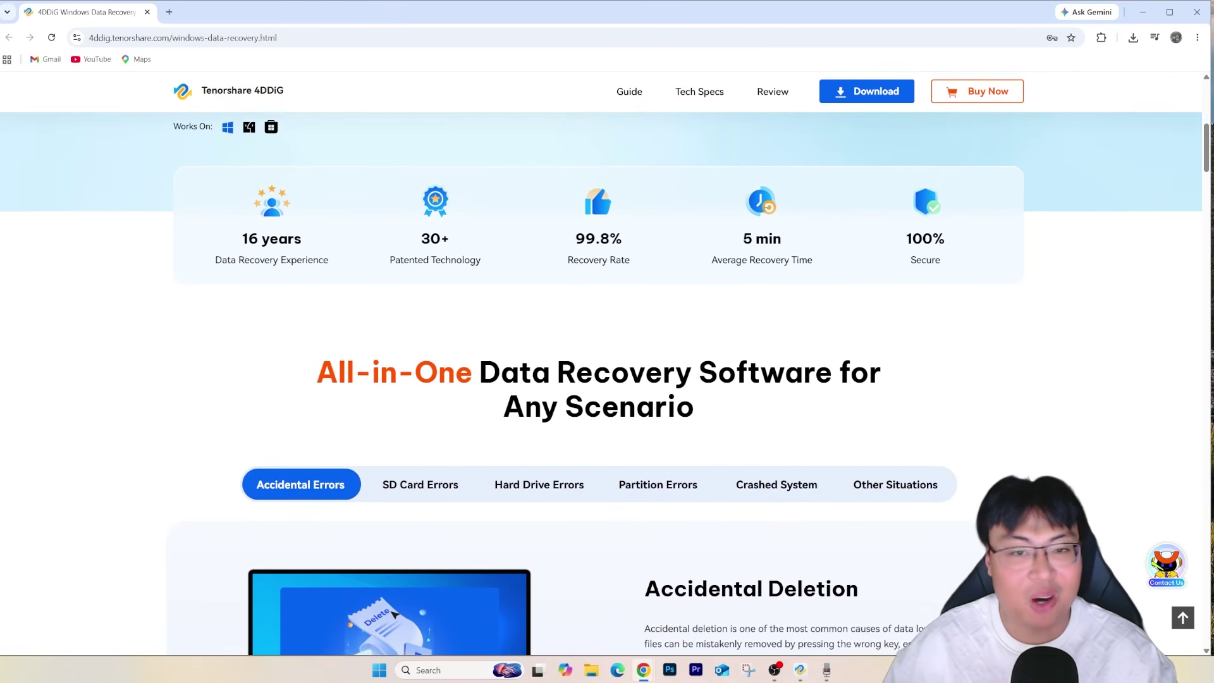
pyautogui.scroll(-1, 601, 360)
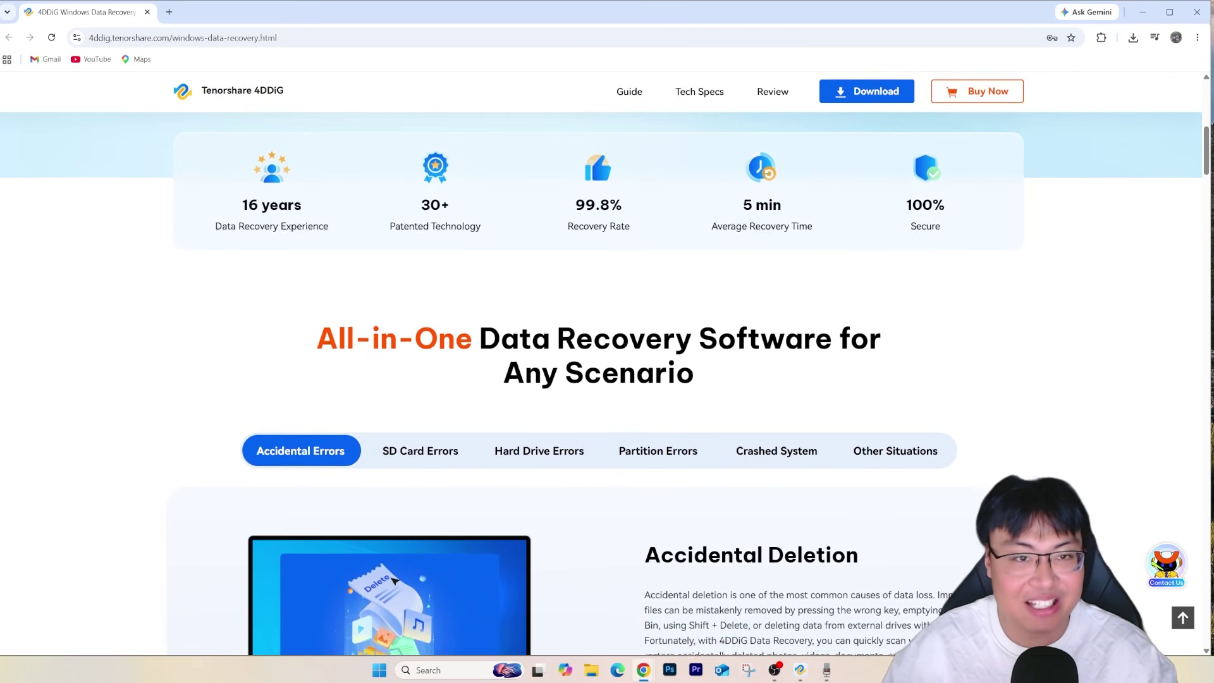
pyautogui.scroll(-1, 601, 360)
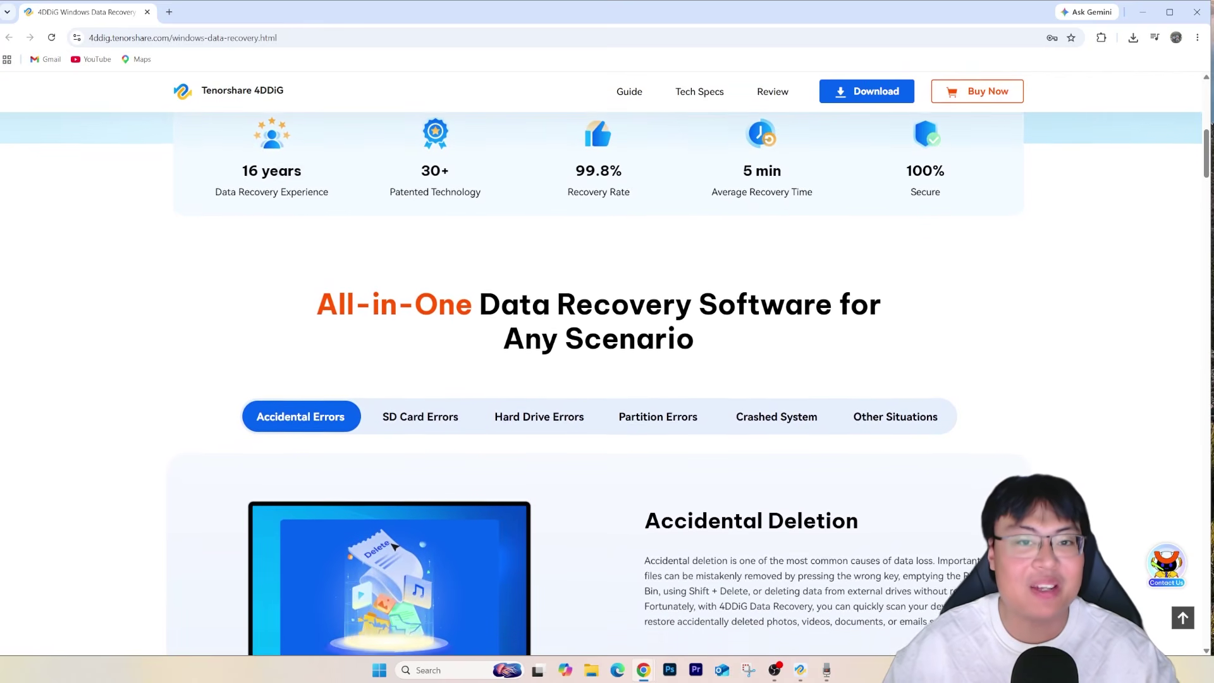
pyautogui.scroll(-1, 601, 361)
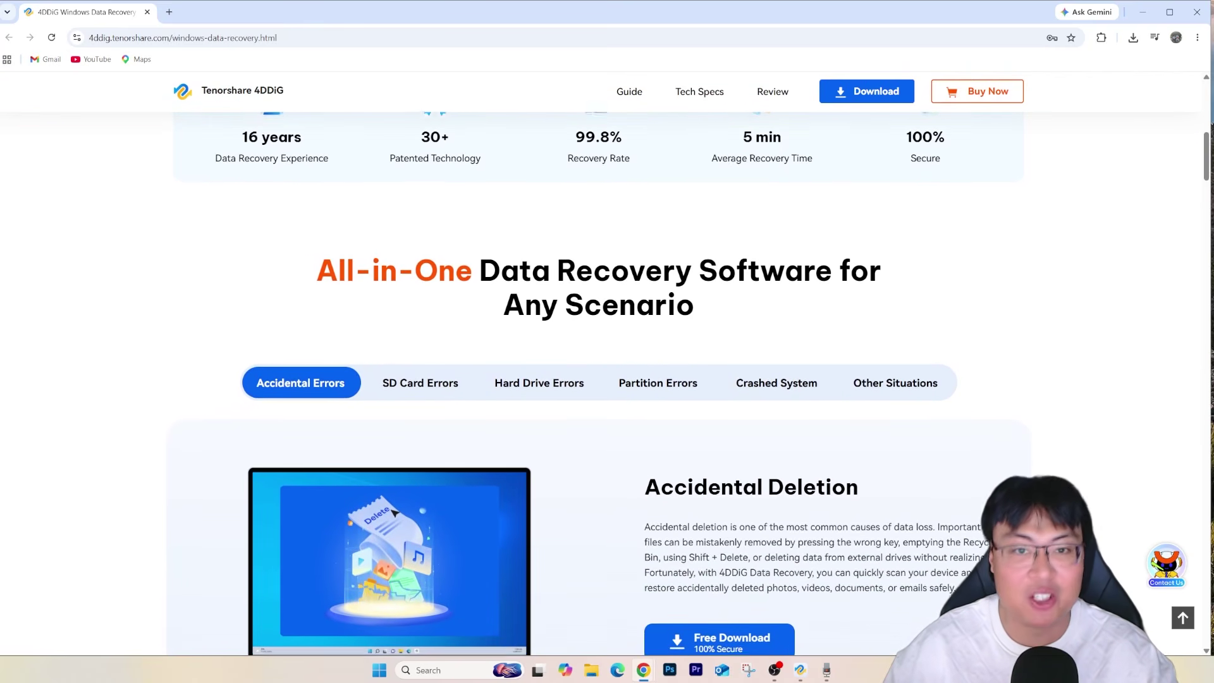
pyautogui.scroll(-1, 600, 360)
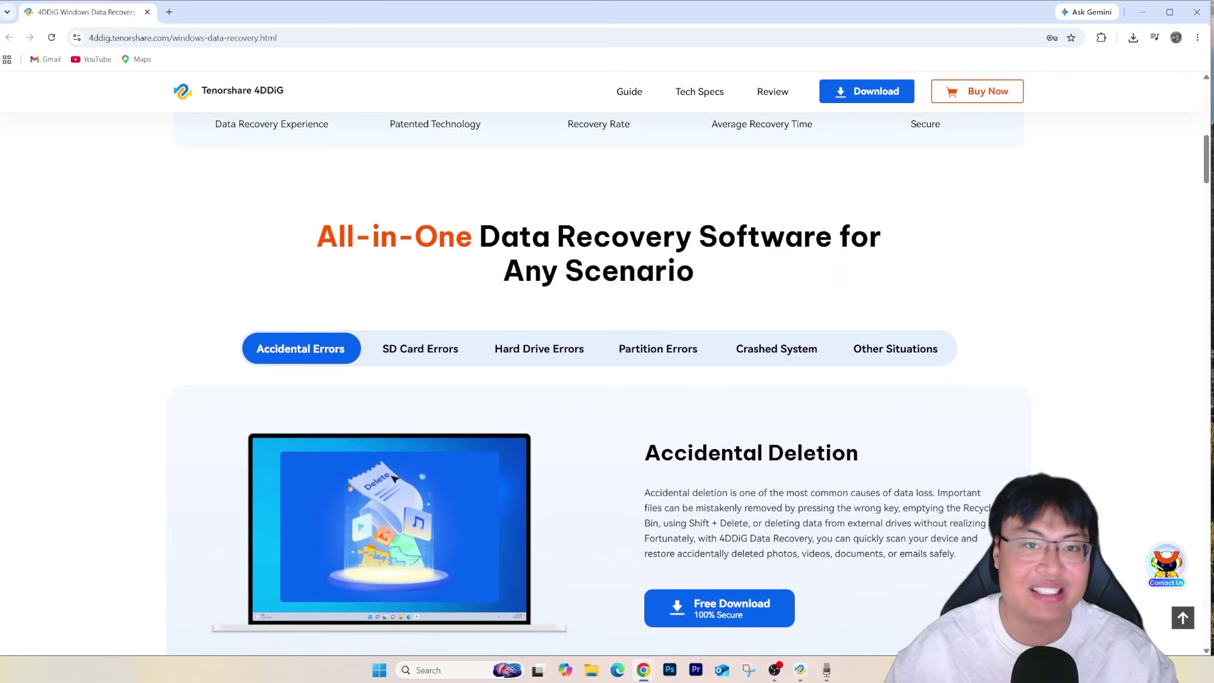
pyautogui.scroll(-1, 601, 361)
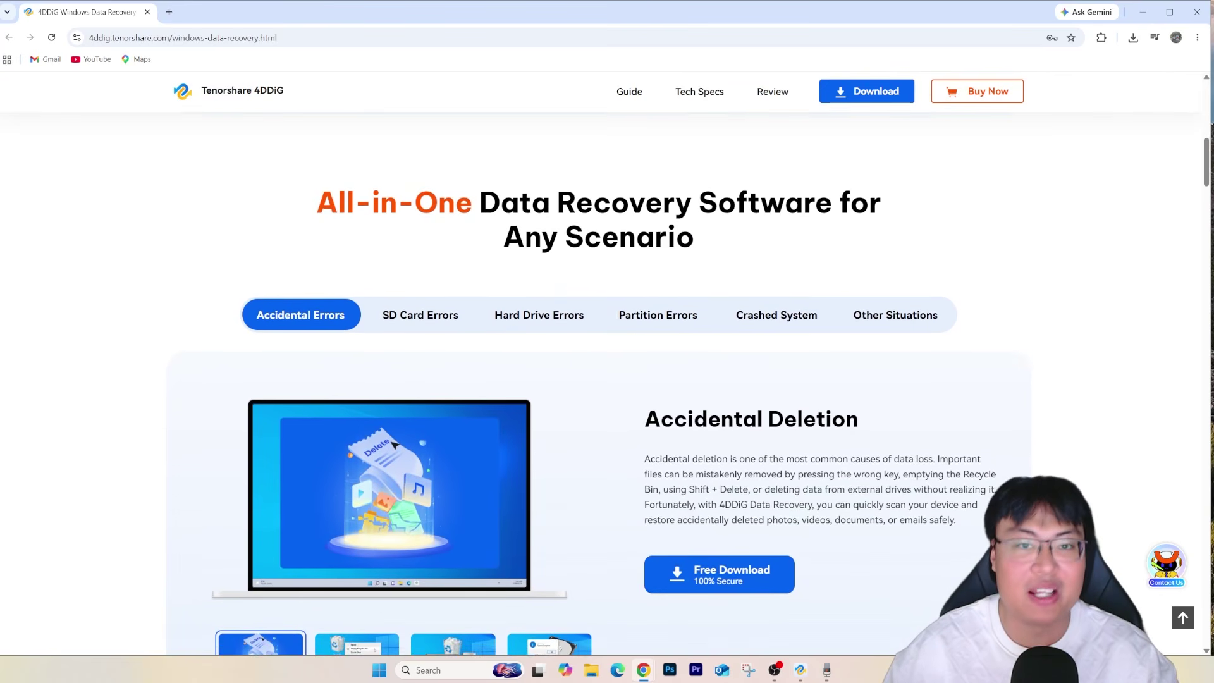
pyautogui.scroll(-1, 600, 360)
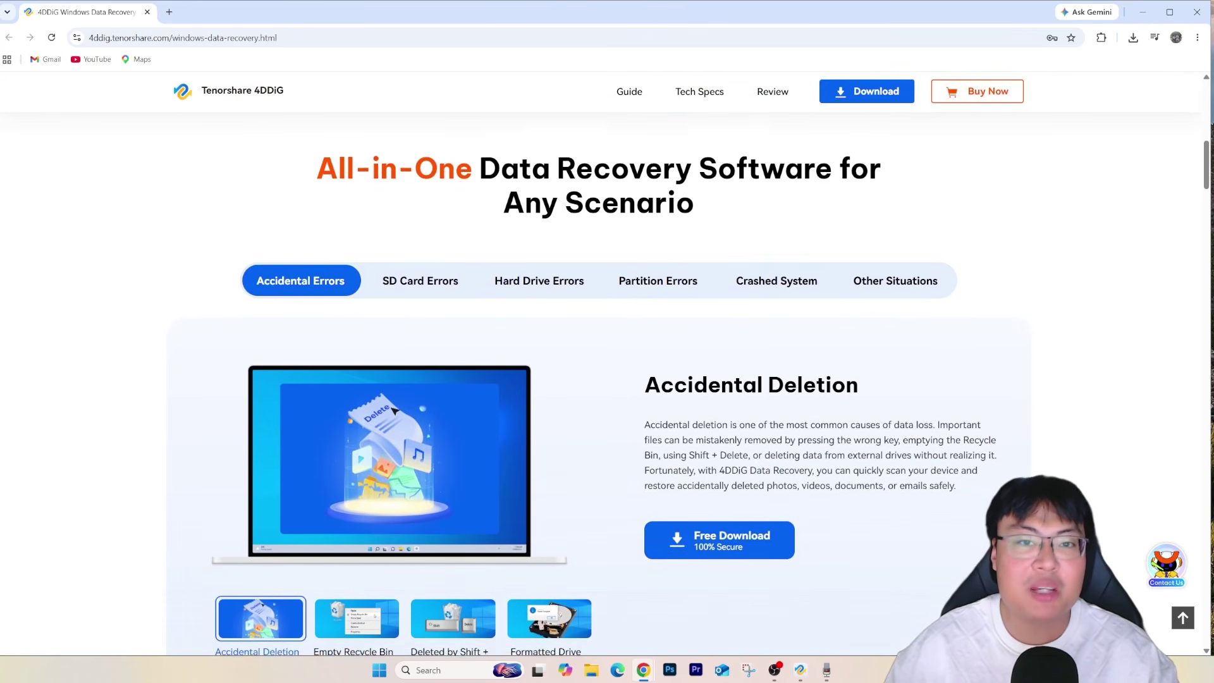
pyautogui.scroll(-1, 601, 360)
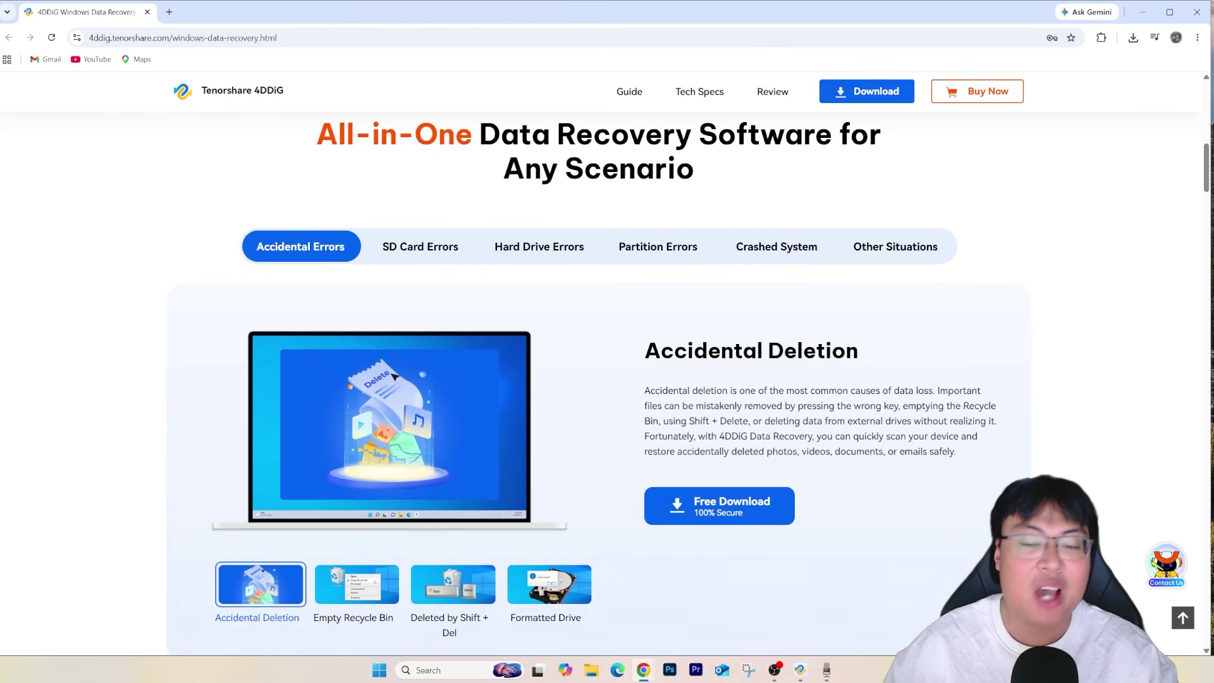
pyautogui.scroll(-1, 600, 360)
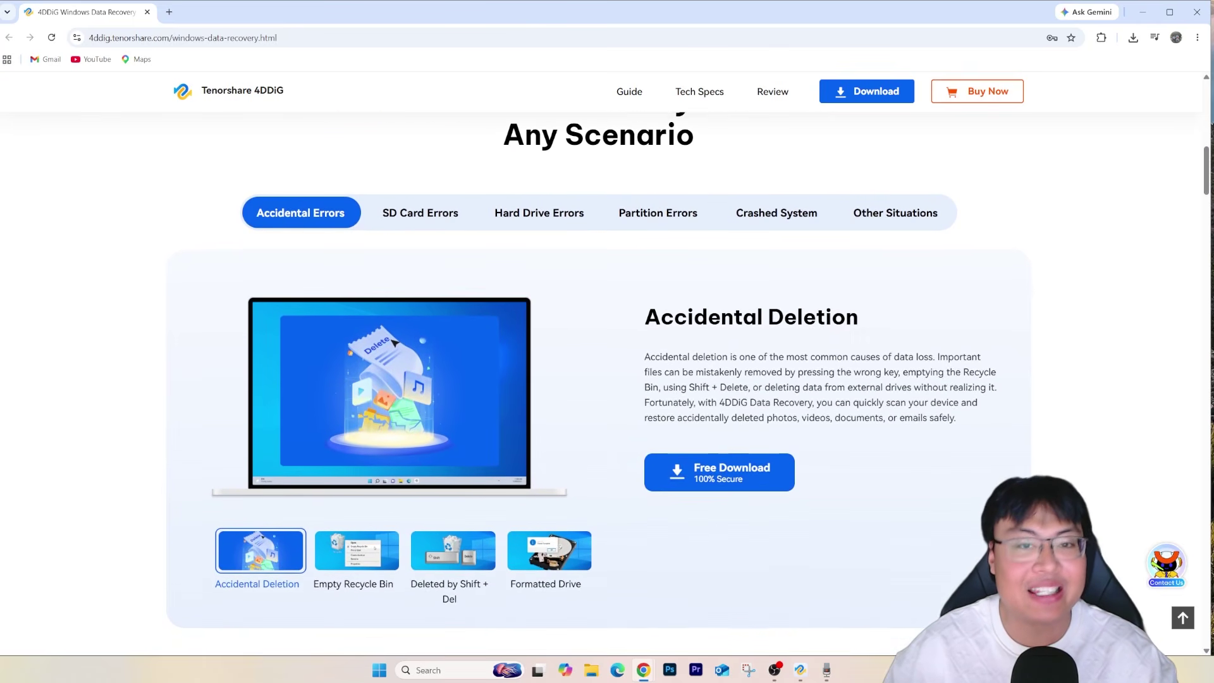
pyautogui.scroll(-1, 600, 361)
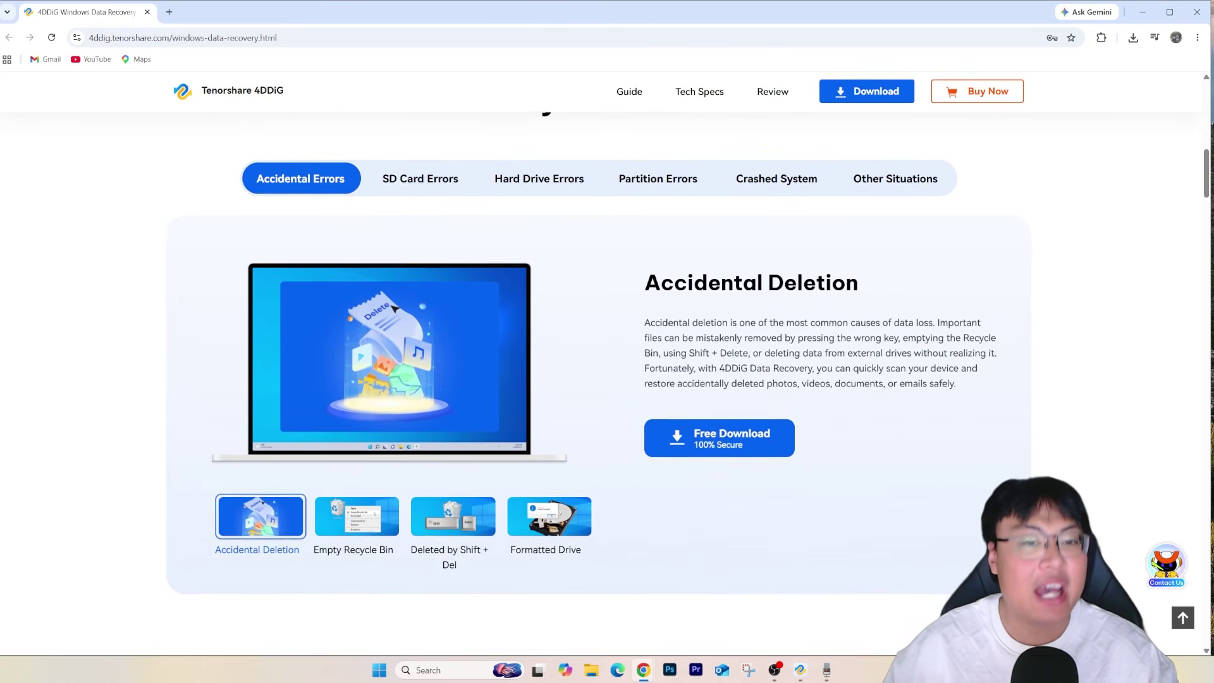
pyautogui.scroll(-1, 601, 361)
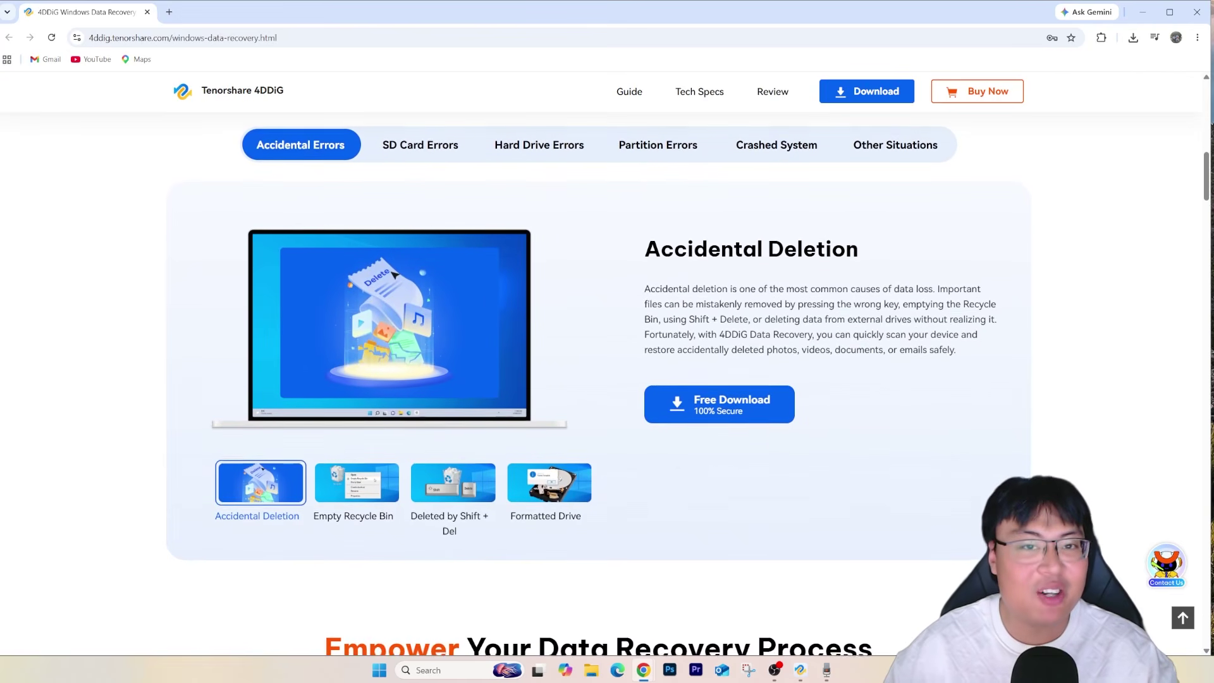
pyautogui.scroll(-1, 601, 361)
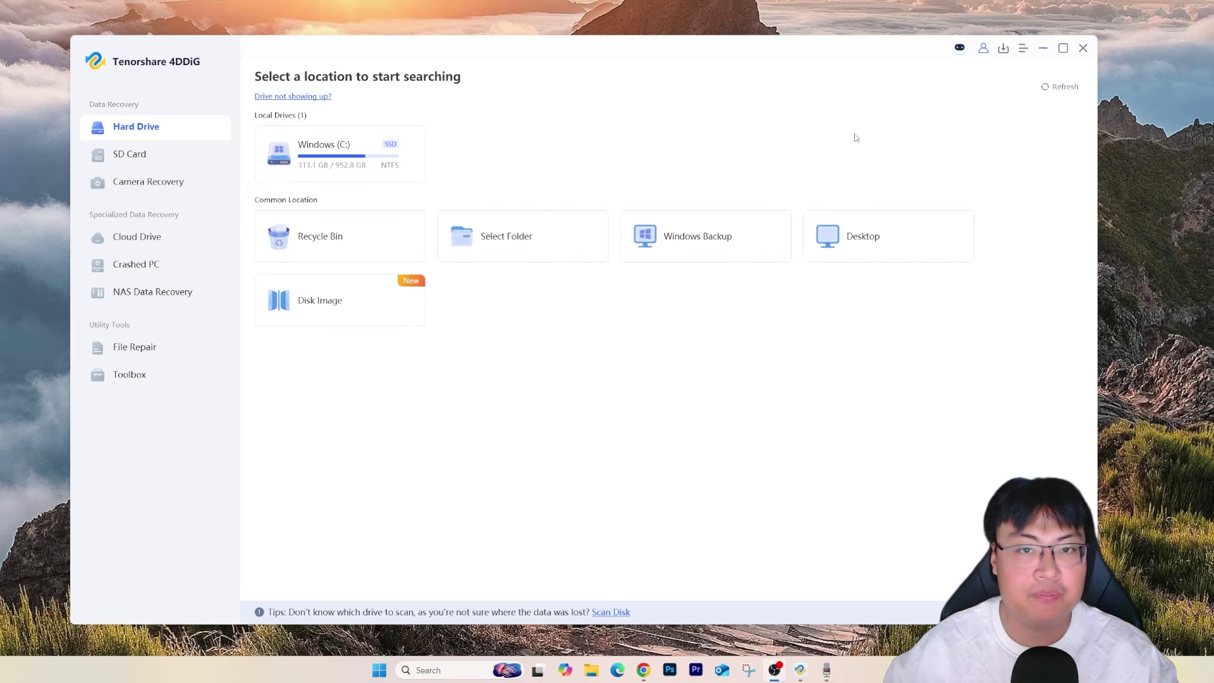
# Step: In Tenorshare 4DDiG, view the SD Card and Camera Recovery options and return to the Hard Drive locations
pyautogui.click(201, 153)
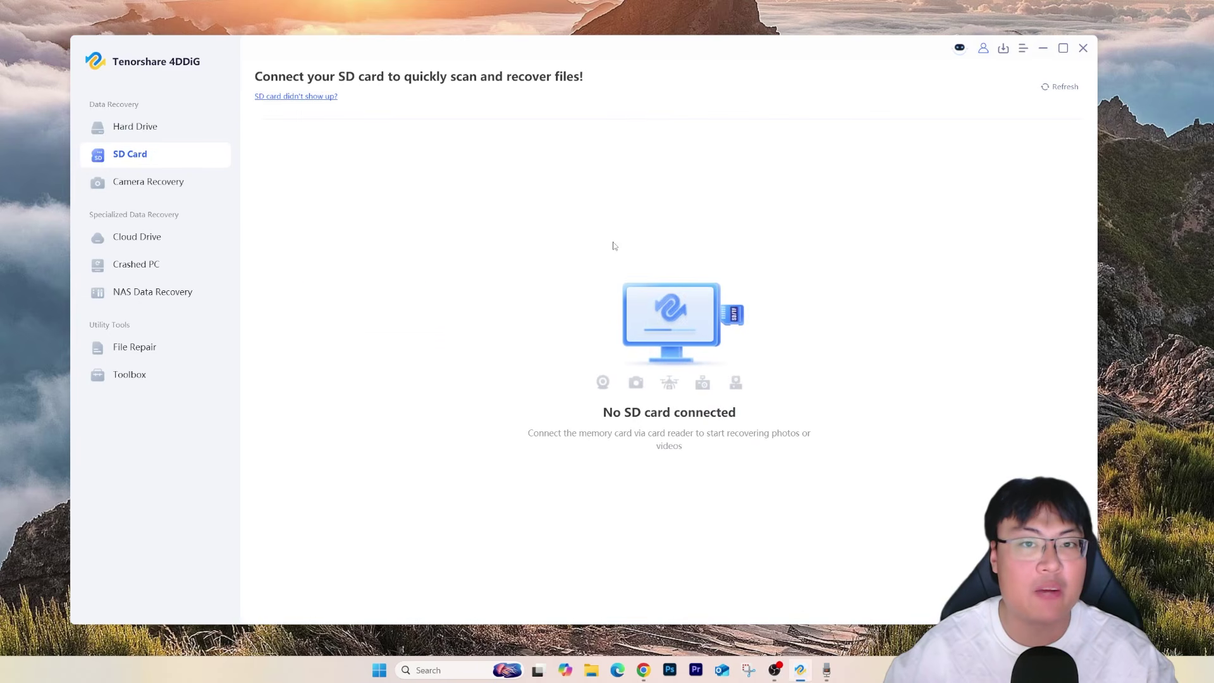
pyautogui.click(190, 182)
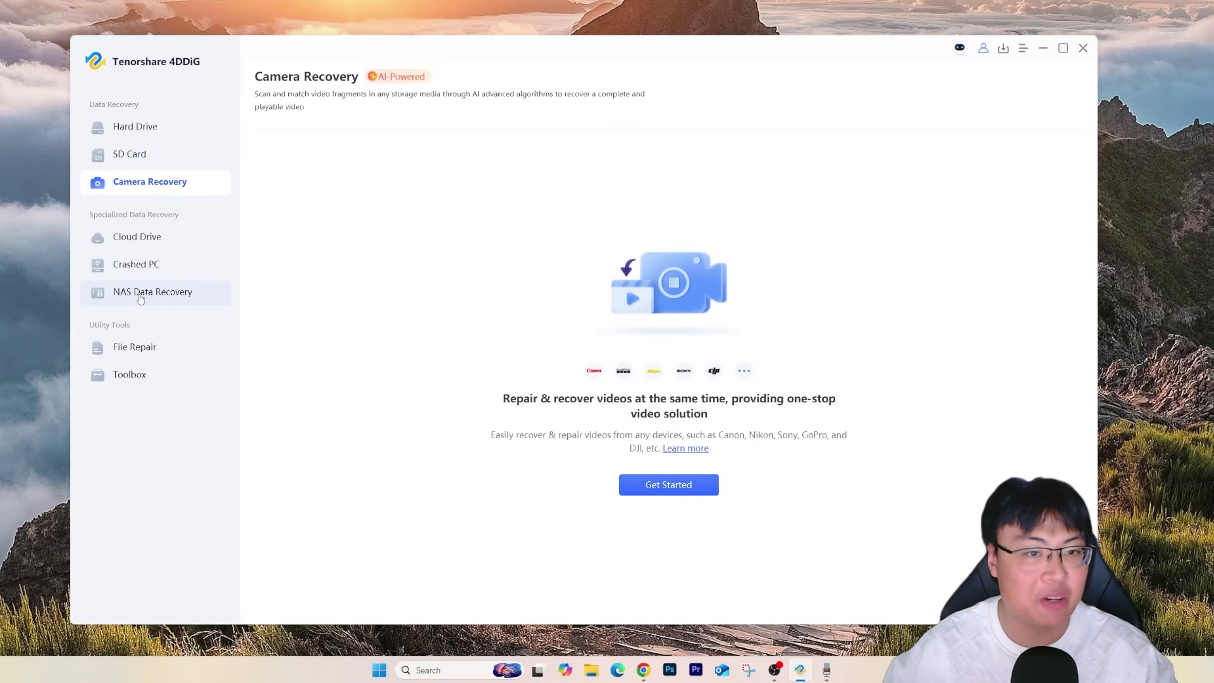
pyautogui.click(164, 133)
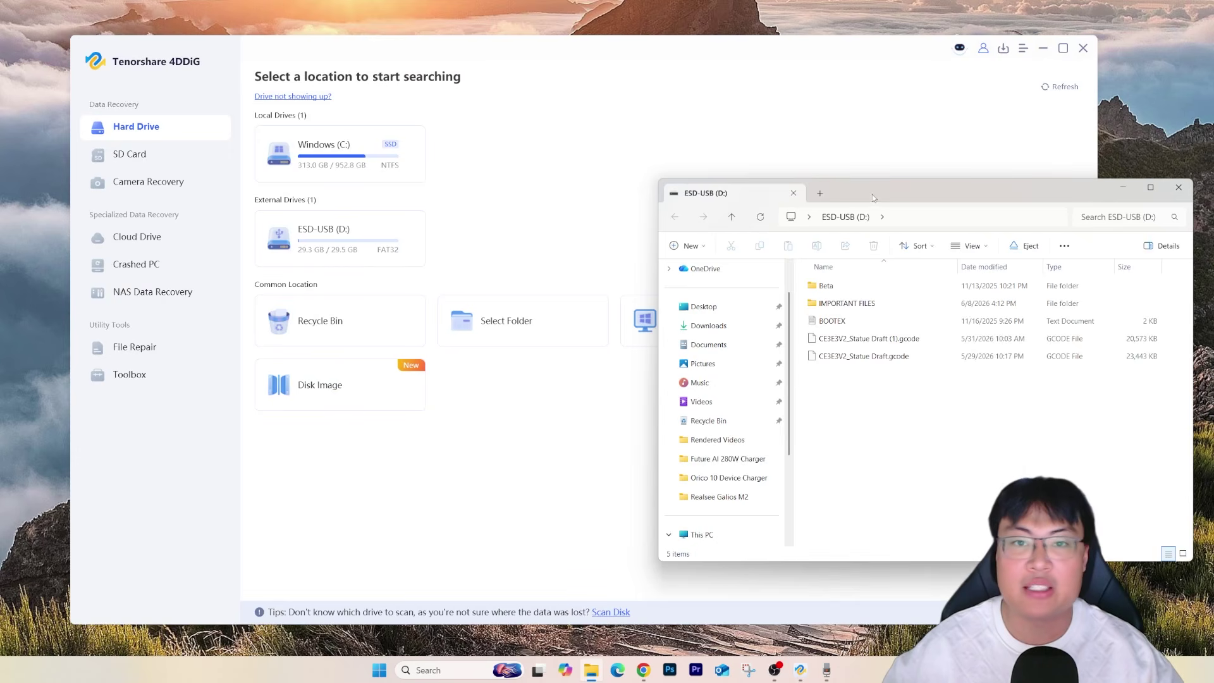
# Step: Move the File Explorer window over the centre of 4DDiG and open the IMPORTANT FILES folder on ESD-USB (D:)
pyautogui.moveTo(873, 198); pyautogui.dragTo(807, 224)
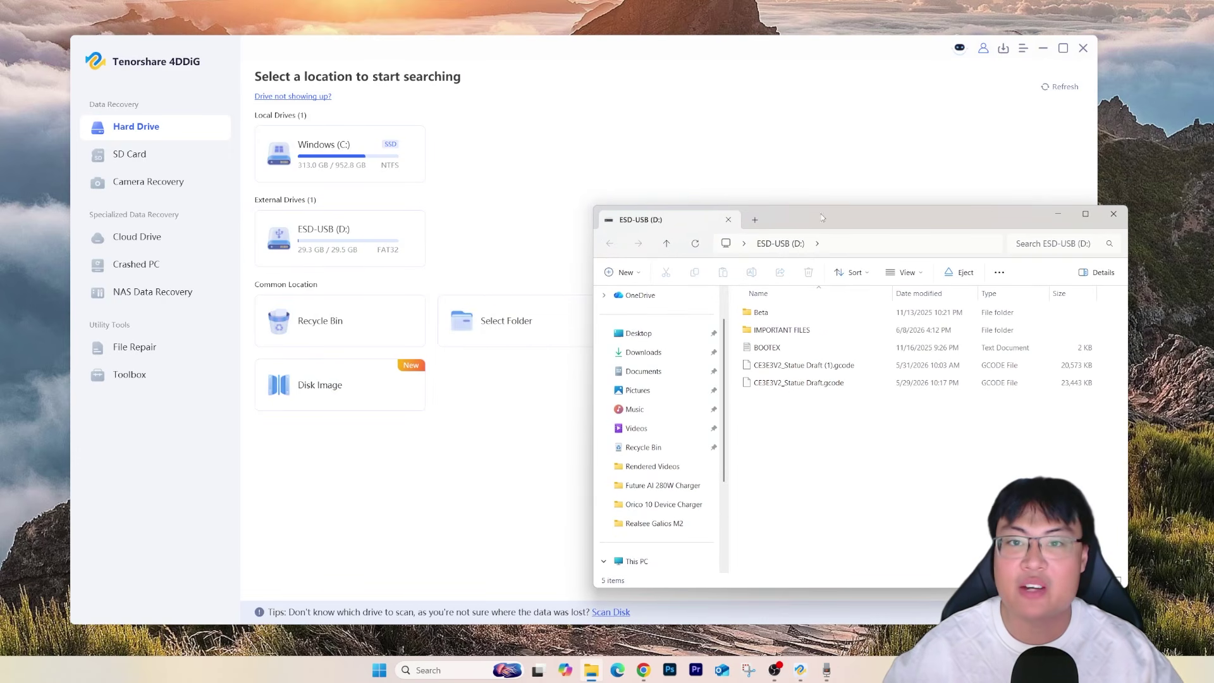
pyautogui.moveTo(821, 214); pyautogui.dragTo(674, 182)
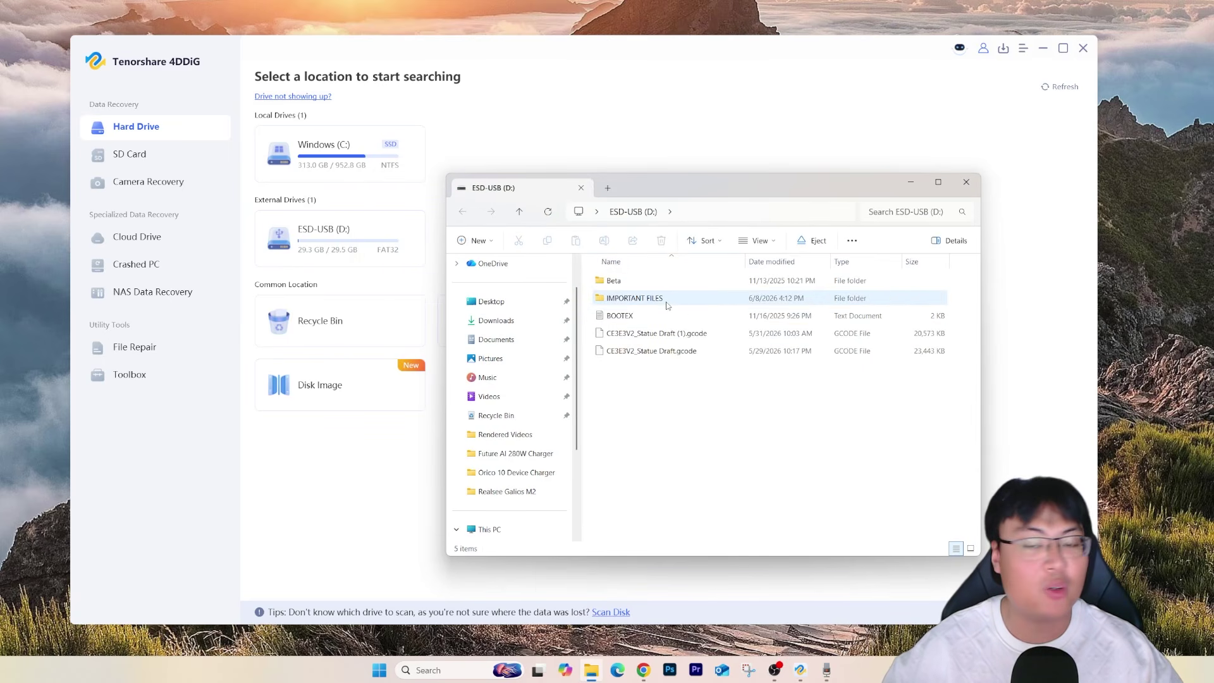
pyautogui.doubleClick(667, 304)
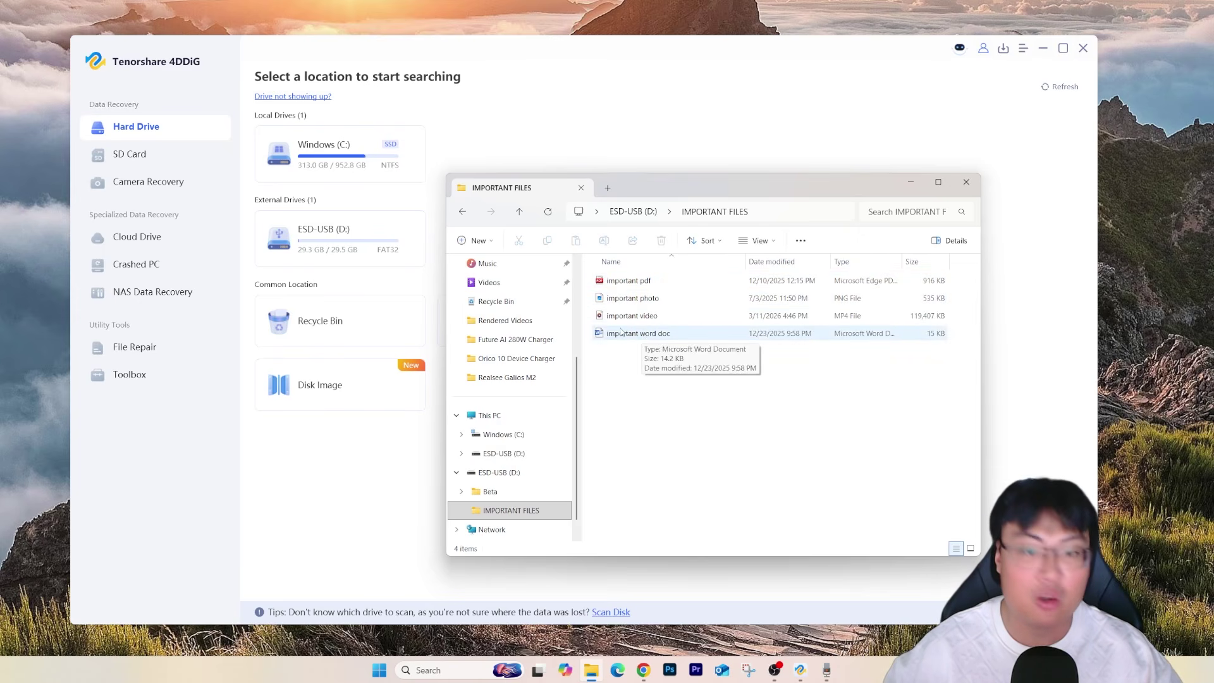
# Step: Check the contents of IMPORTANT FILES: select important photo, and open important word doc and look through its pages
pyautogui.click(633, 297)
pyautogui.keyDown('ctrl'); pyautogui.click(632, 315); pyautogui.keyUp('ctrl')
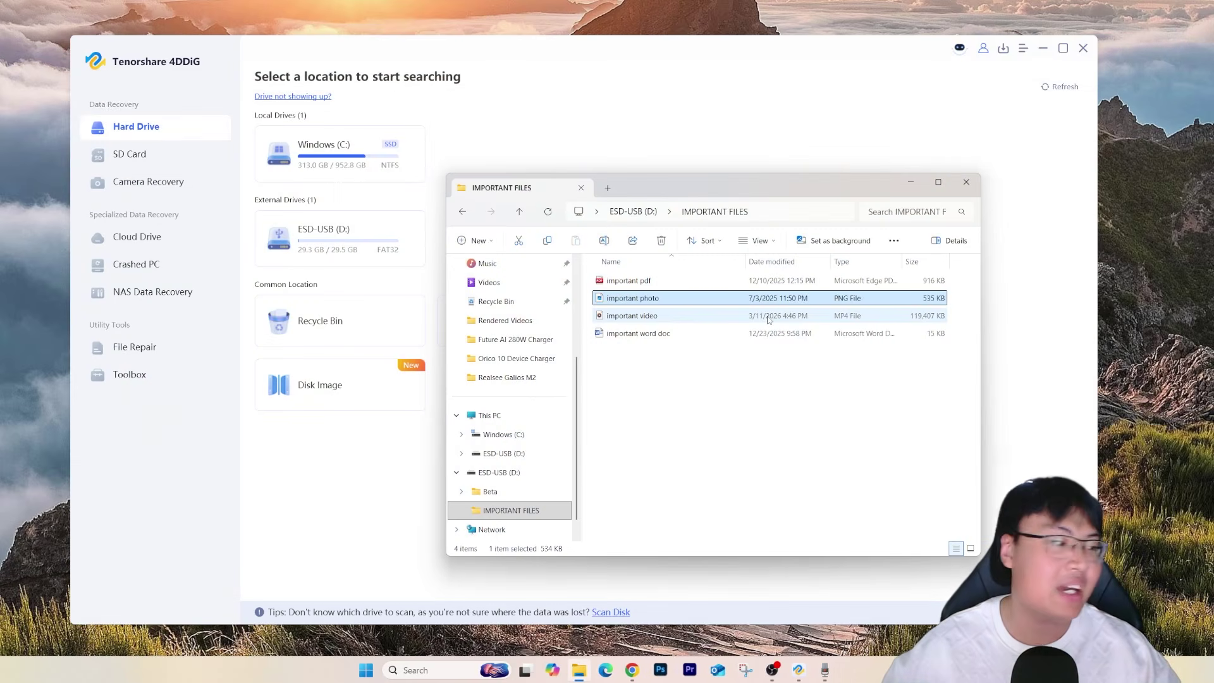
pyautogui.doubleClick(674, 335)
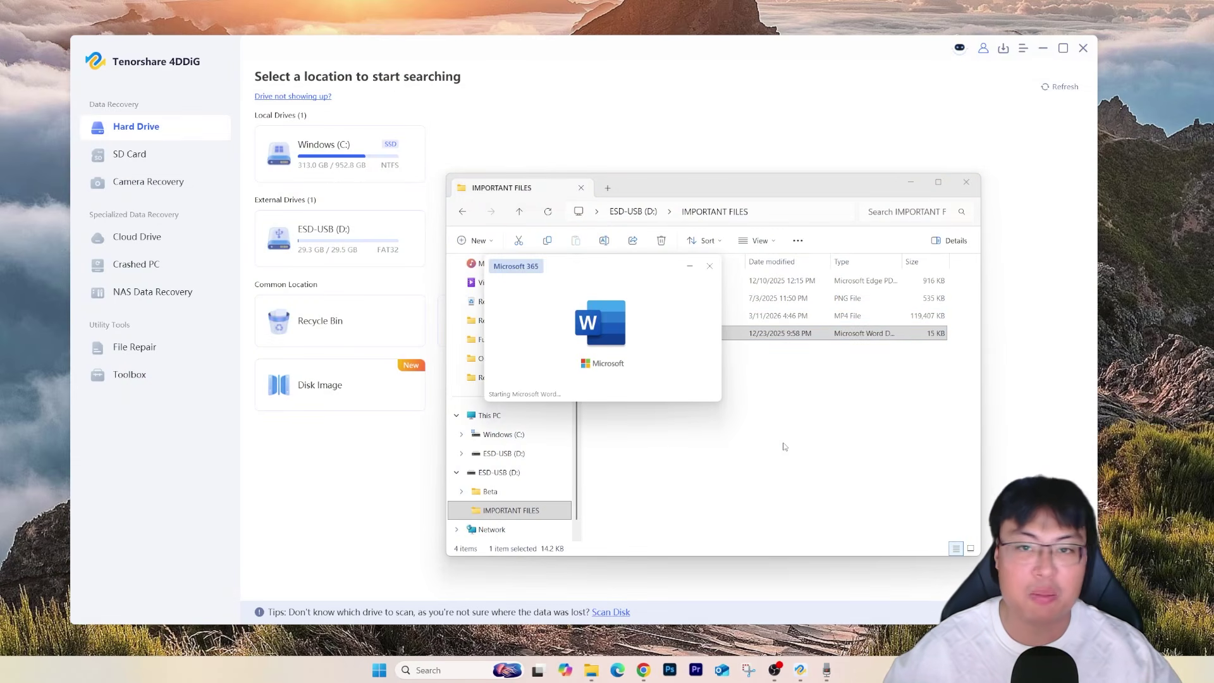
pyautogui.scroll(-5, 528, 380)
pyautogui.scroll(5, 528, 379)
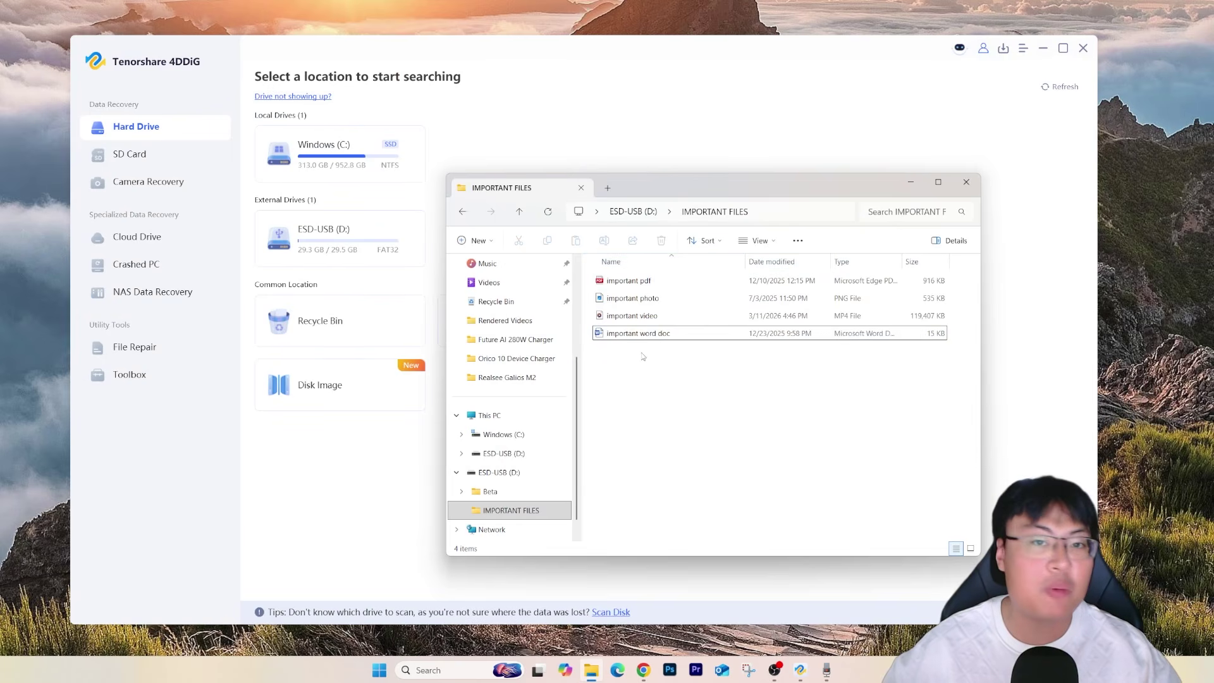
# Step: Go back to the root of the ESD-USB (D:) drive and permanently delete the IMPORTANT FILES folder
pyautogui.click(463, 211)
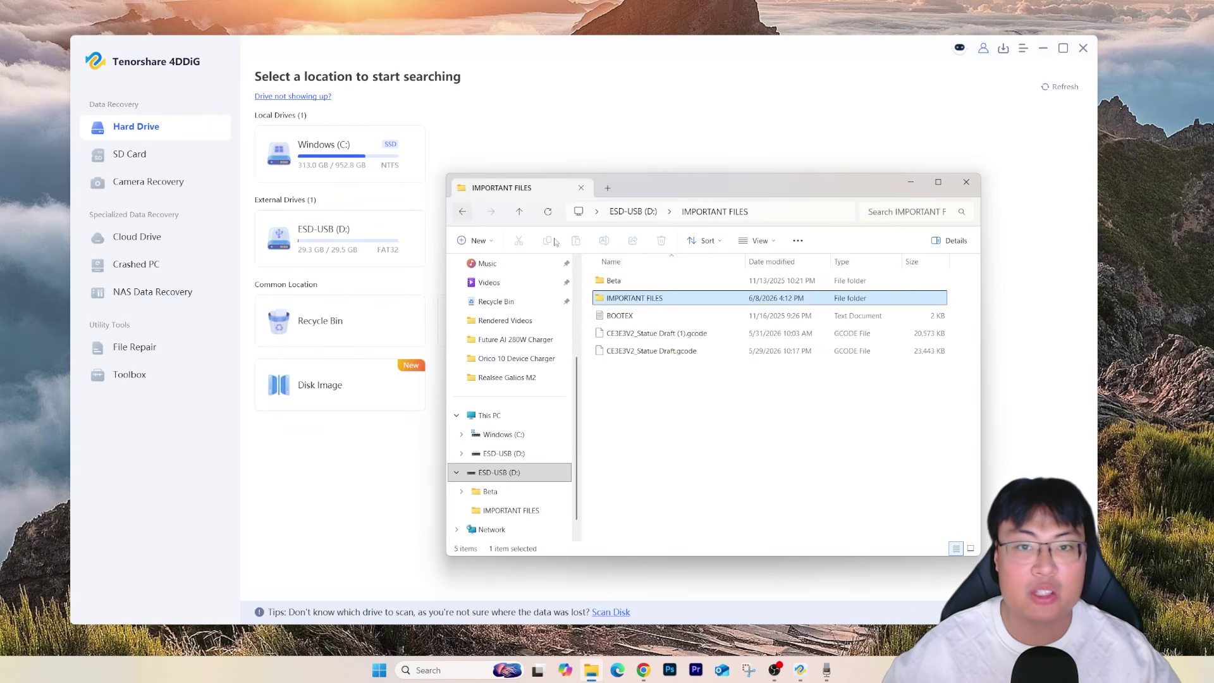
pyautogui.click(490, 415)
pyautogui.doubleClick(791, 287)
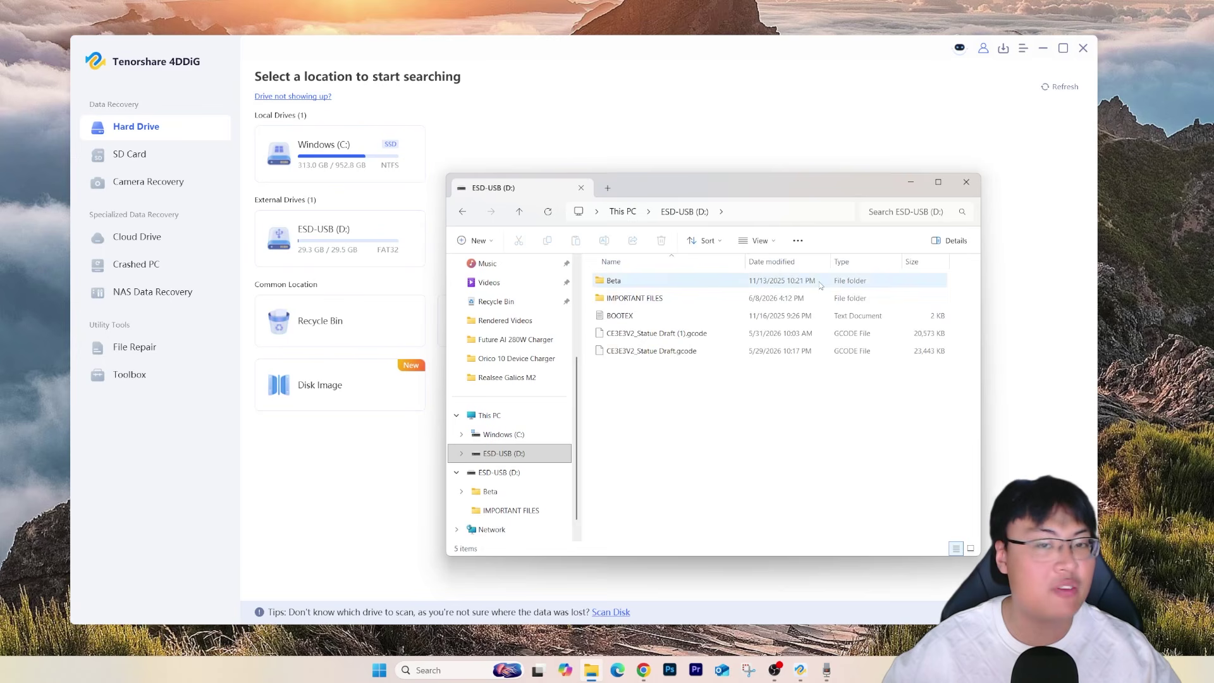
pyautogui.click(648, 298)
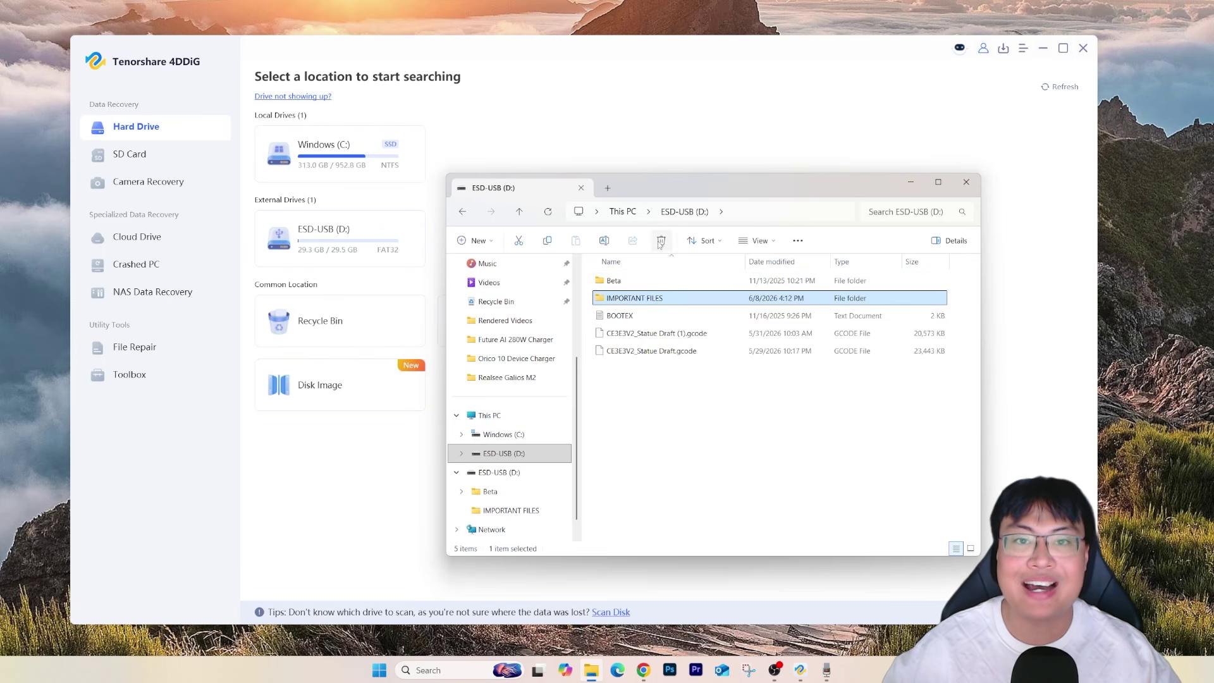
pyautogui.click(662, 241)
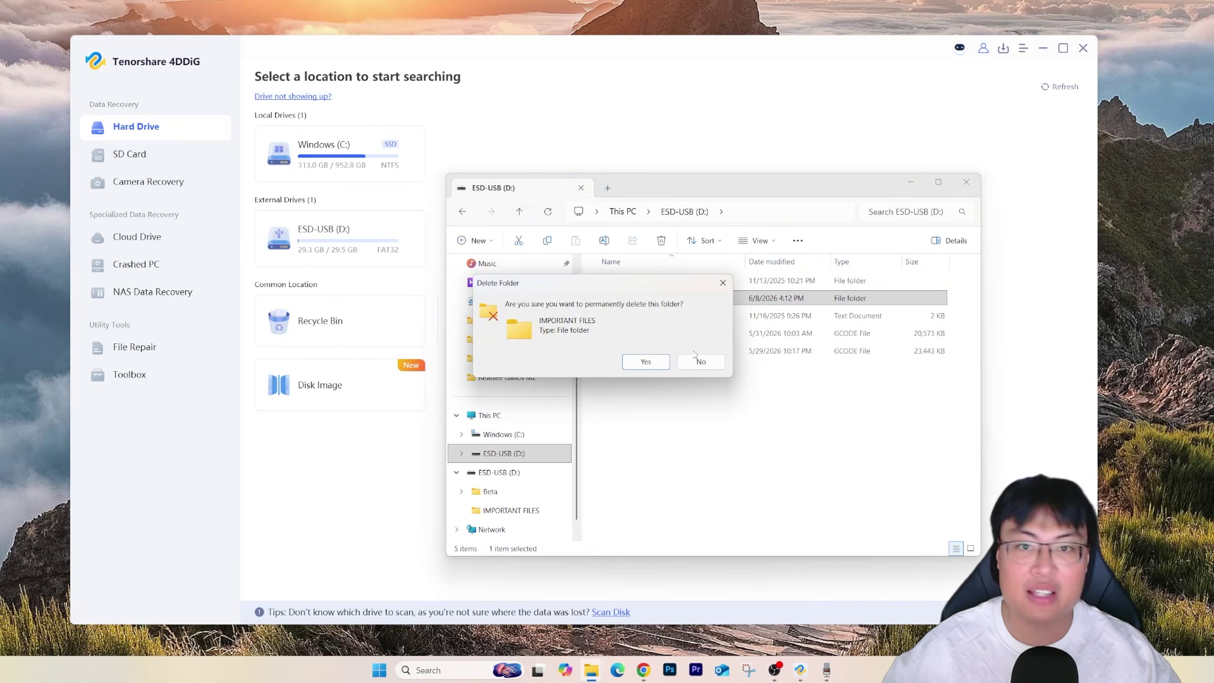
pyautogui.click(645, 362)
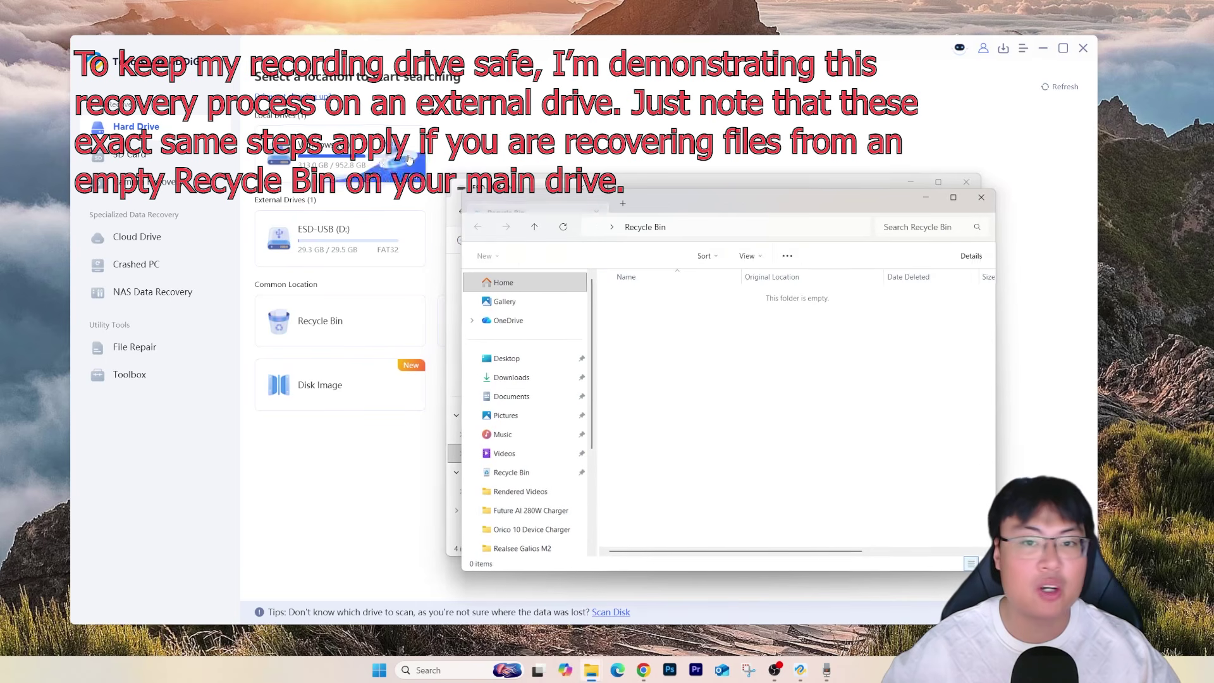
# Step: Check the Recycle Bin and the ESD-USB (D:) drive for the deleted folder, and close both File Explorer windows
pyautogui.moveTo(749, 199); pyautogui.dragTo(634, 237)
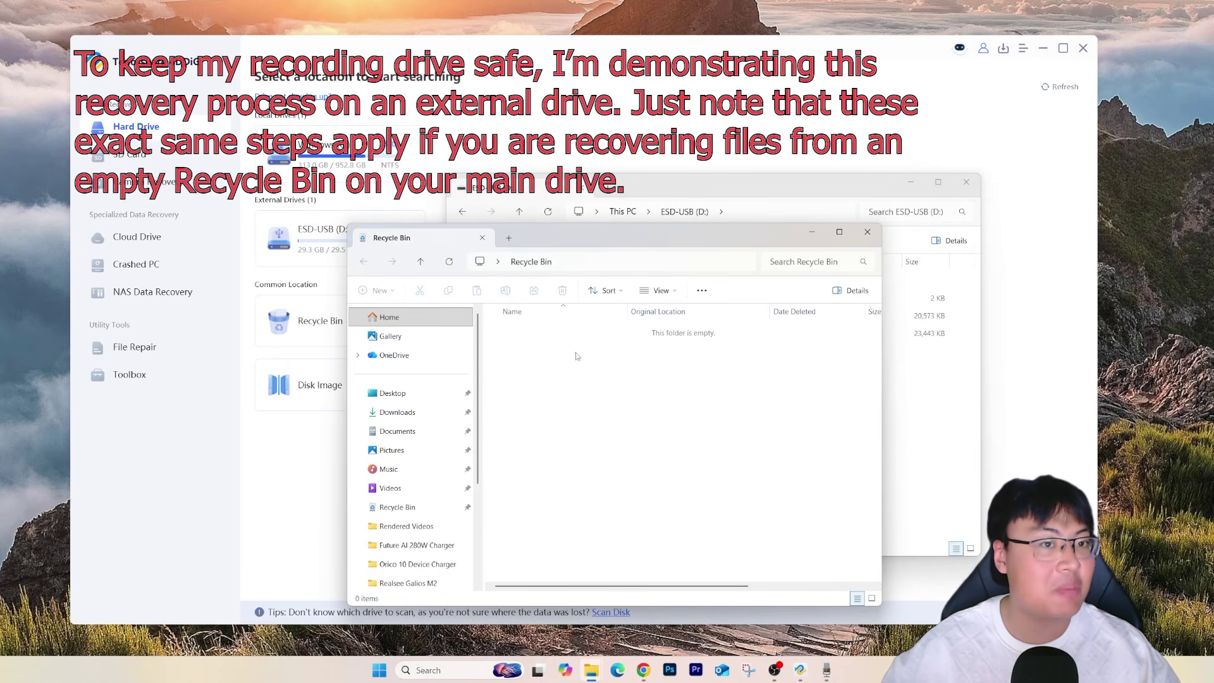
pyautogui.click(895, 253)
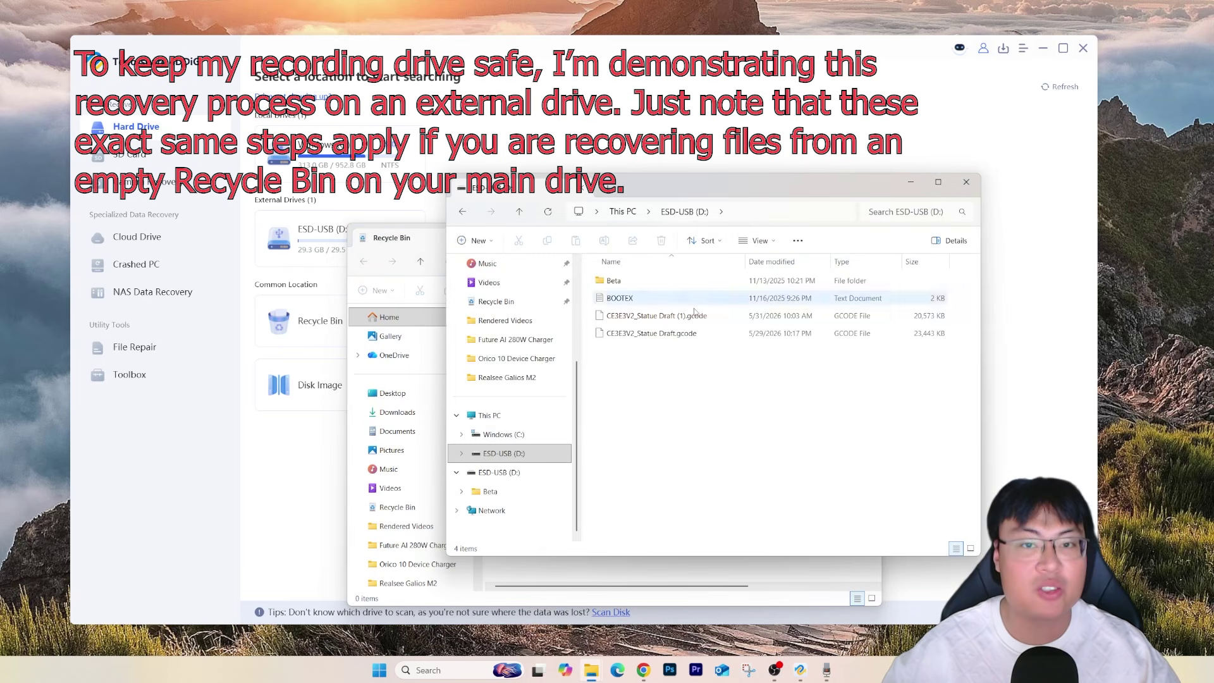
pyautogui.click(613, 569)
pyautogui.click(867, 234)
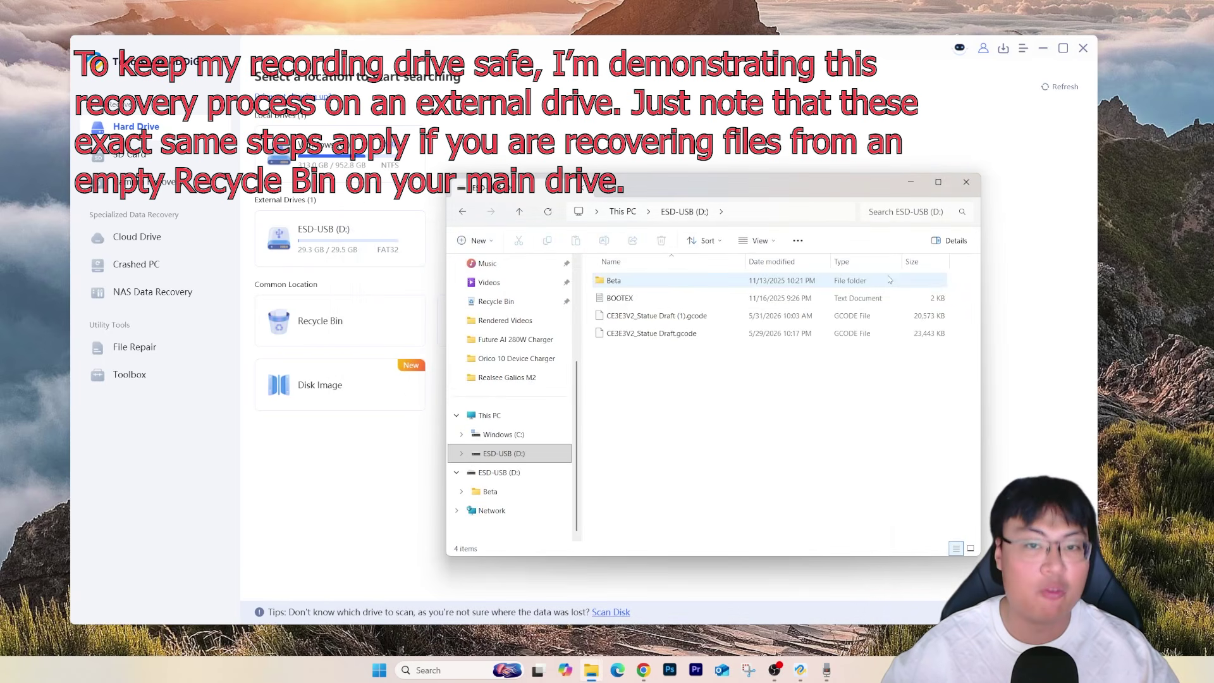
pyautogui.click(966, 182)
# Step: Reopen ESD-USB (D:) in a new File Explorer window to check its remaining contents, and close it
pyautogui.click(597, 678)
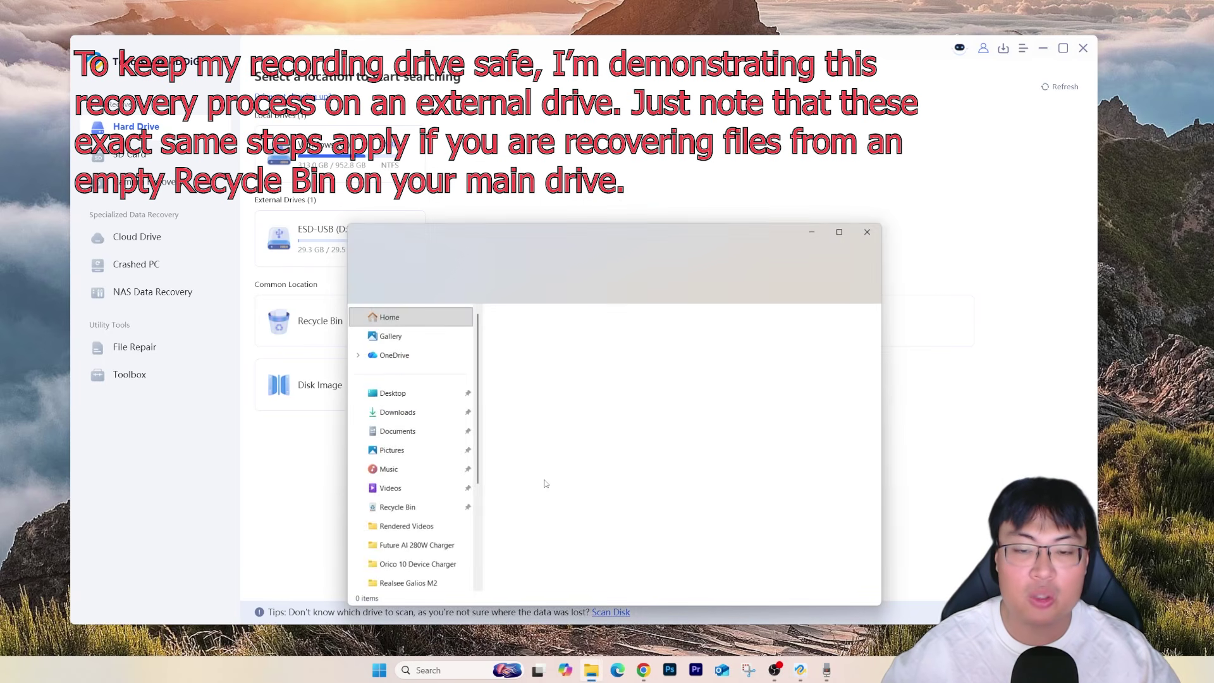
pyautogui.scroll(-5, 408, 477)
pyautogui.click(408, 473)
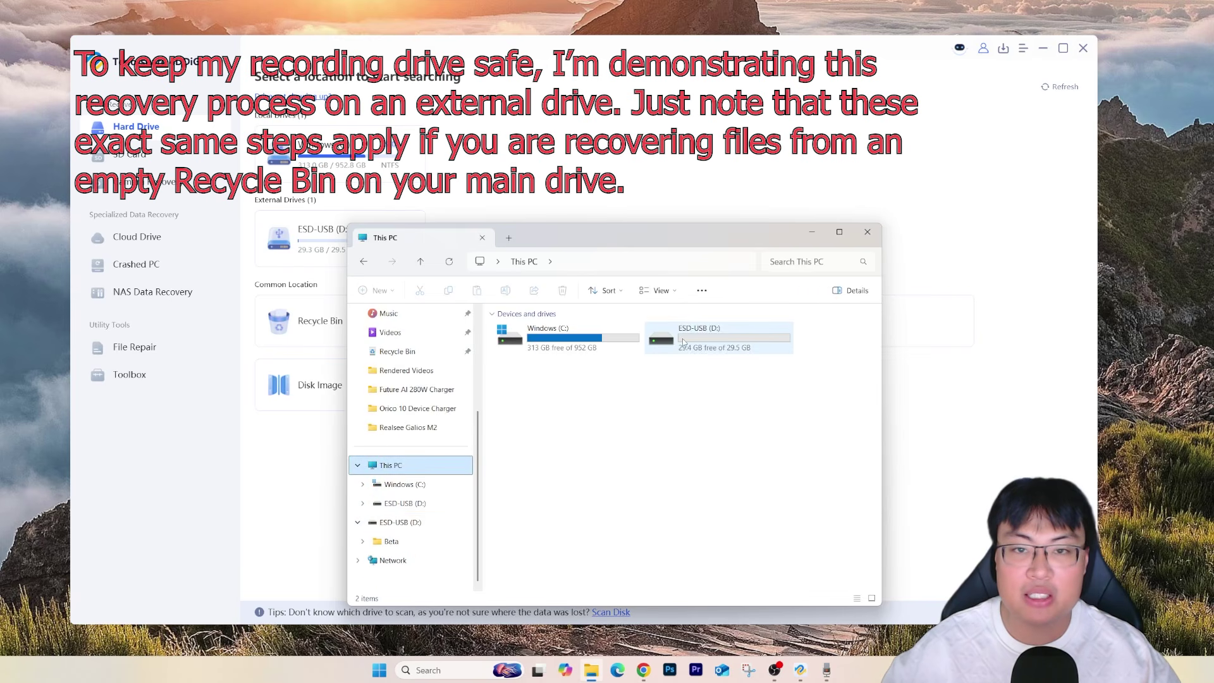
pyautogui.doubleClick(693, 345)
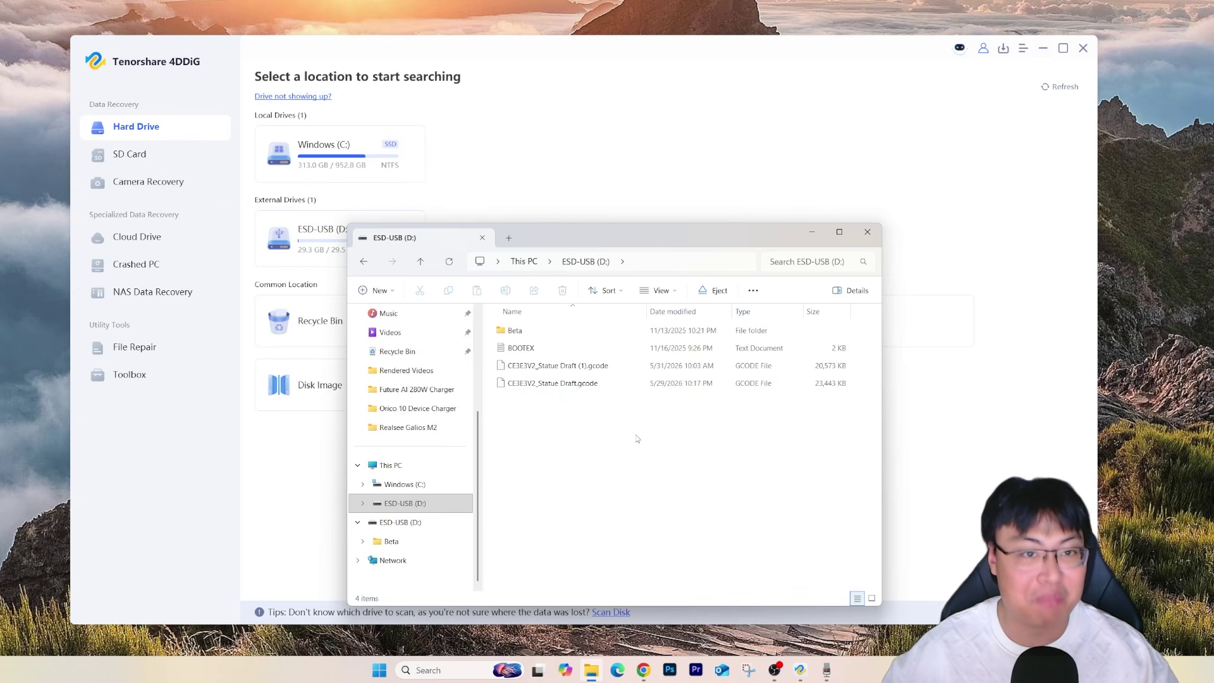
pyautogui.click(867, 232)
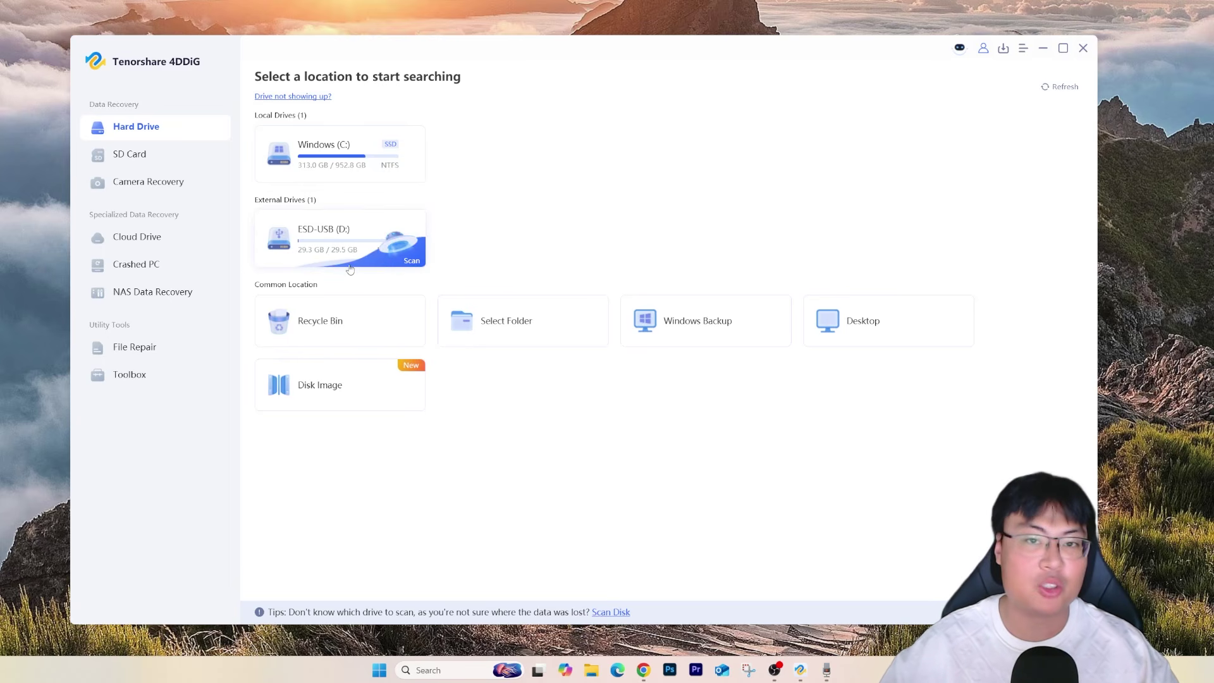
# Step: Choose ESD-USB (D:) as the location to scan in 4DDiG and limit the file types to Document
pyautogui.click(378, 246)
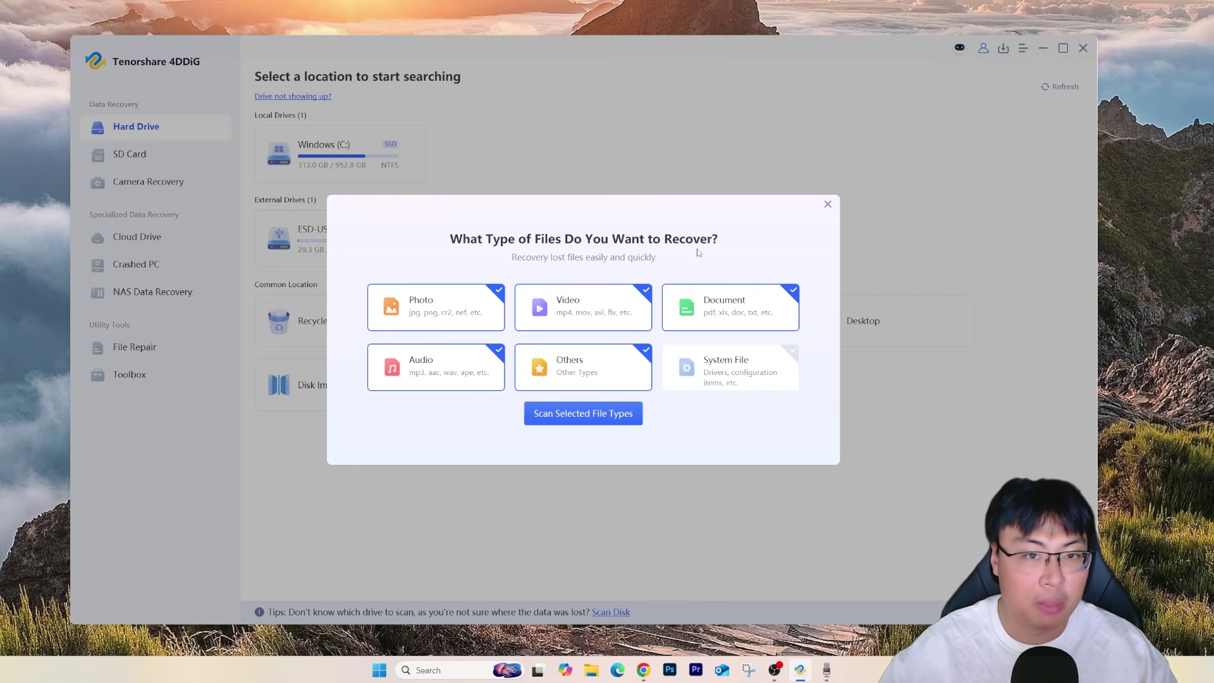
pyautogui.click(597, 316)
pyautogui.click(442, 307)
pyautogui.click(481, 378)
pyautogui.click(606, 369)
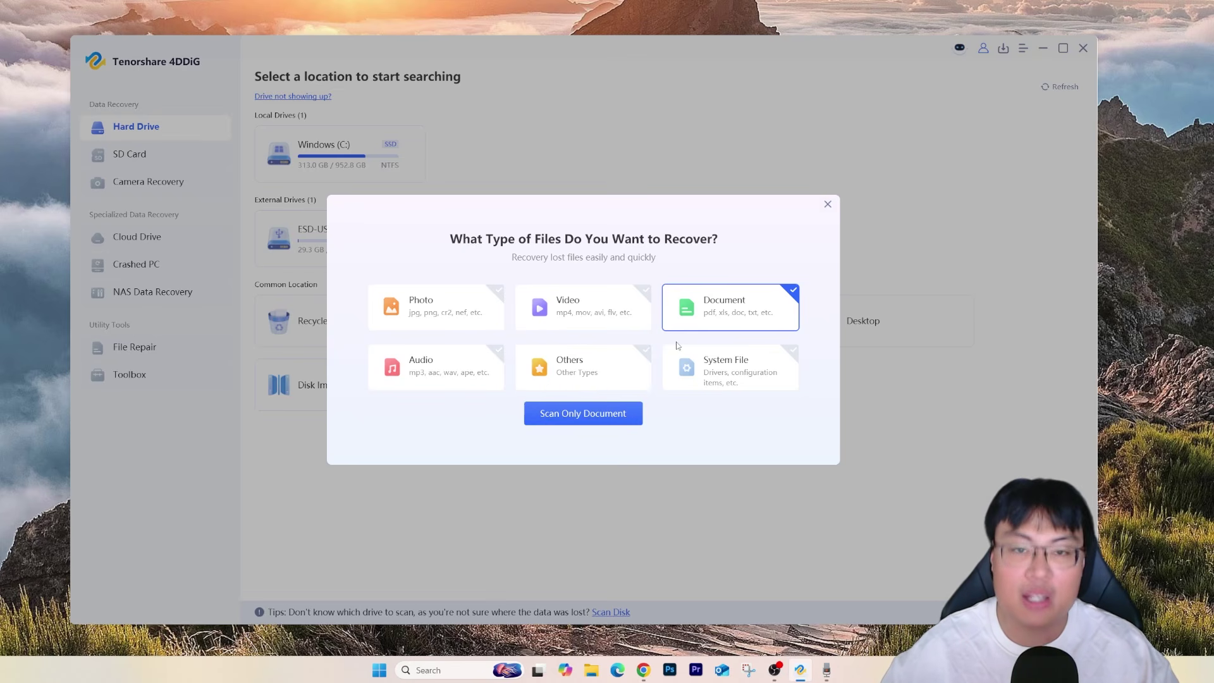
# Step: Include Photo, Video, Audio, Others and System File in the recovery too, and start scanning all file types
pyautogui.click(447, 308)
pyautogui.click(572, 310)
pyautogui.click(439, 385)
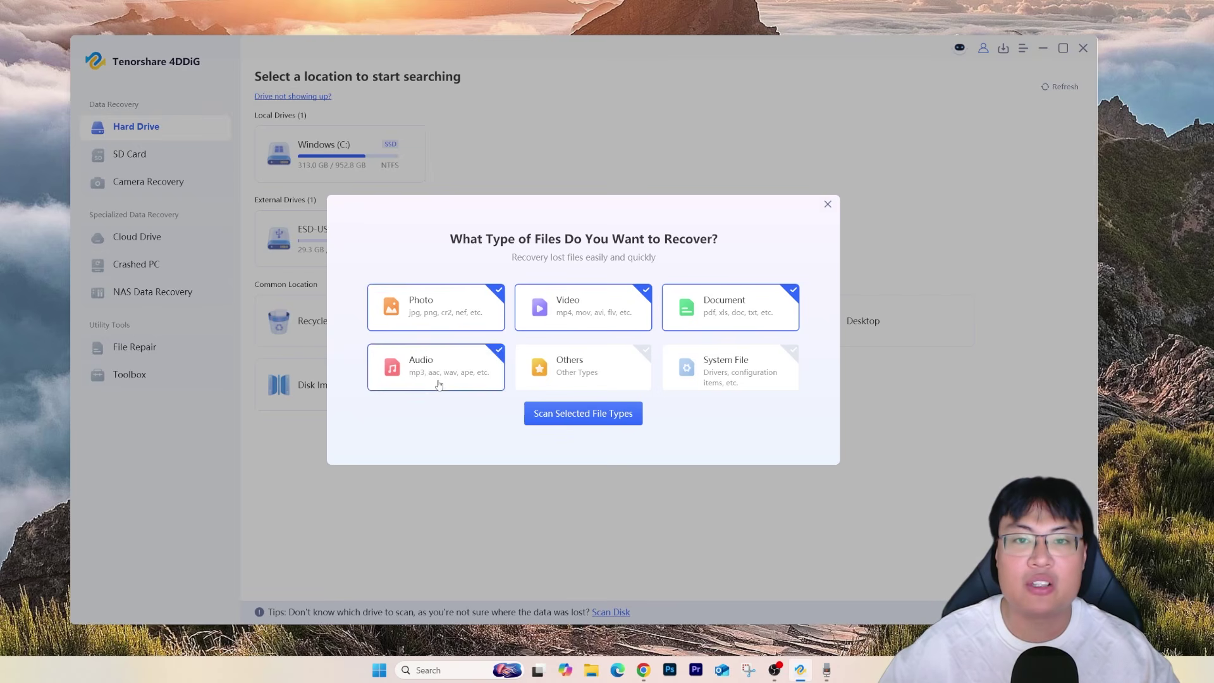
pyautogui.click(583, 371)
pyautogui.click(727, 379)
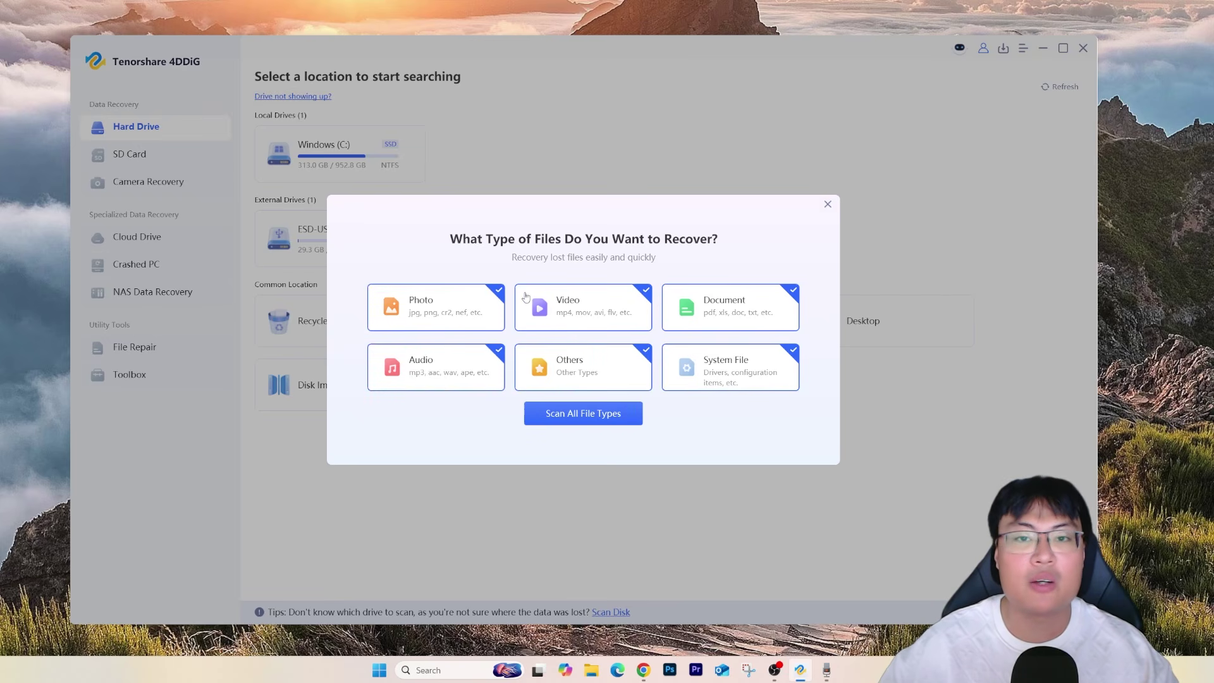
pyautogui.click(599, 416)
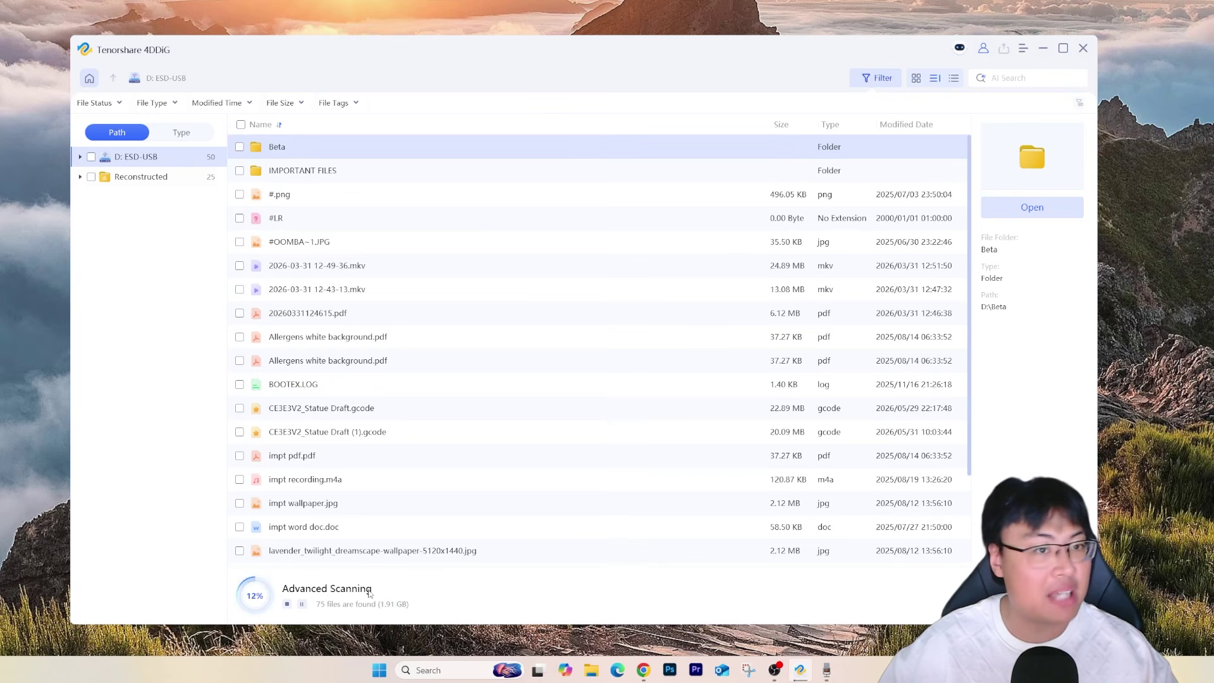
# Step: In File Explorer, check the combined size of all items on ESD-USB (D:) in their properties, and close the window
pyautogui.click(592, 669)
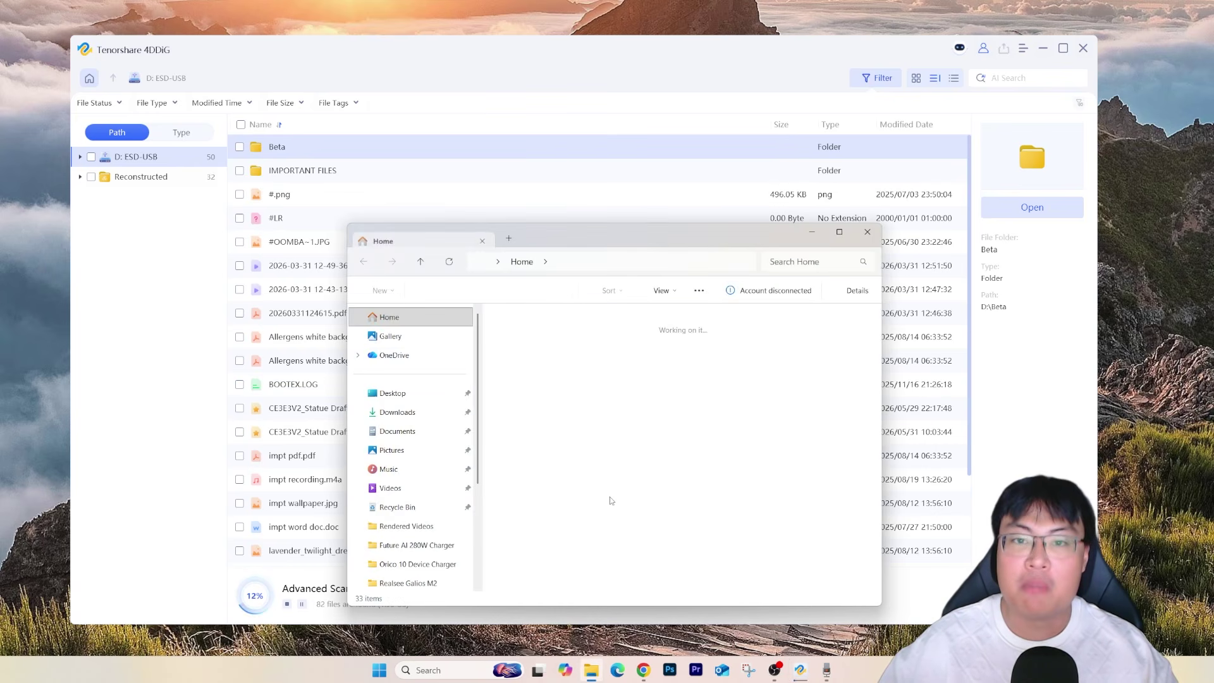
pyautogui.scroll(-3, 414, 525)
pyautogui.click(419, 468)
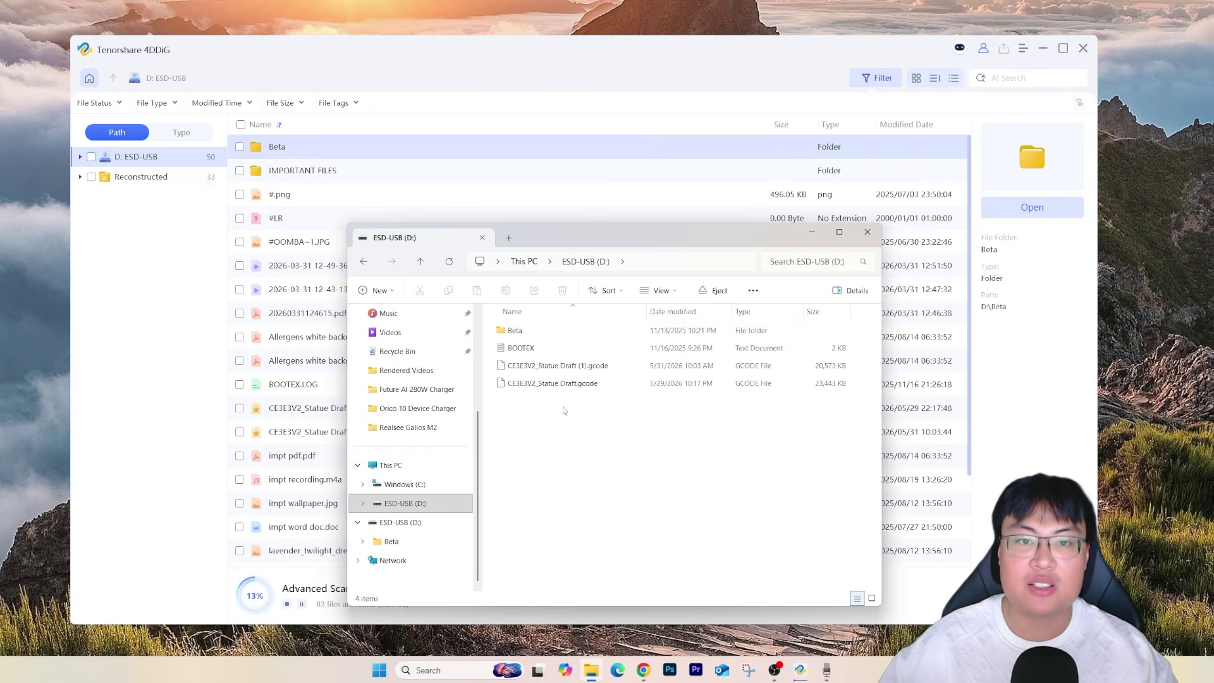
pyautogui.moveTo(566, 411); pyautogui.dragTo(572, 326)
pyautogui.rightClick(593, 348)
pyautogui.click(635, 469)
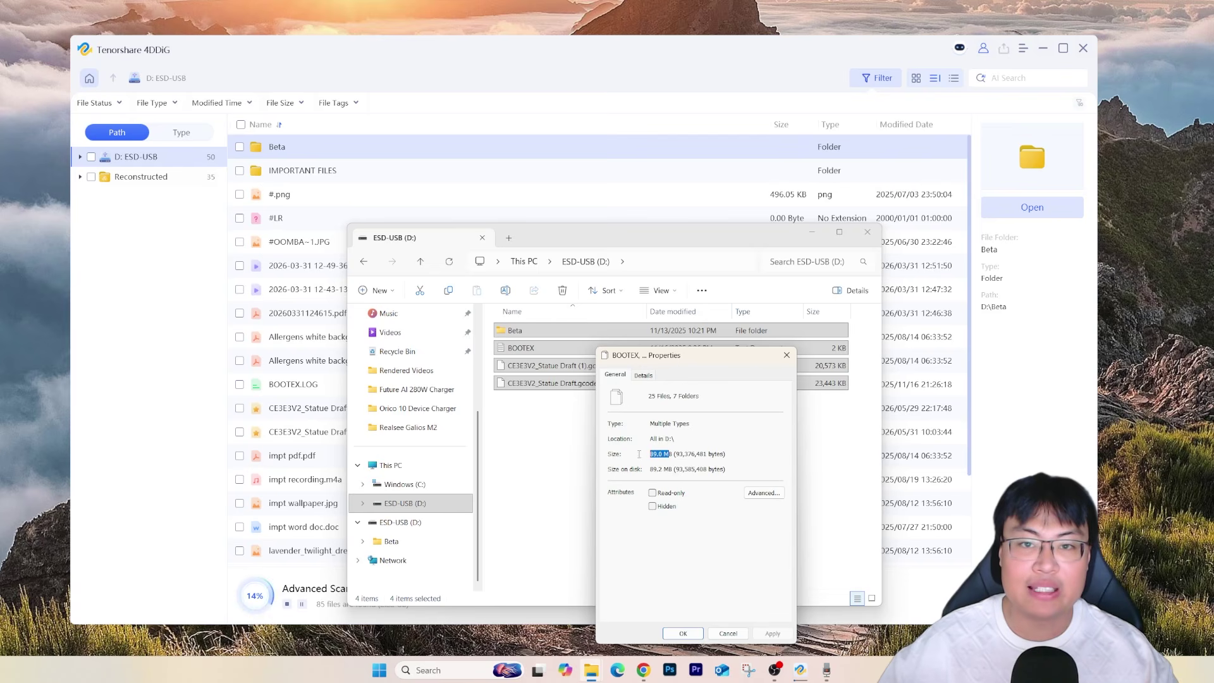
pyautogui.click(787, 355)
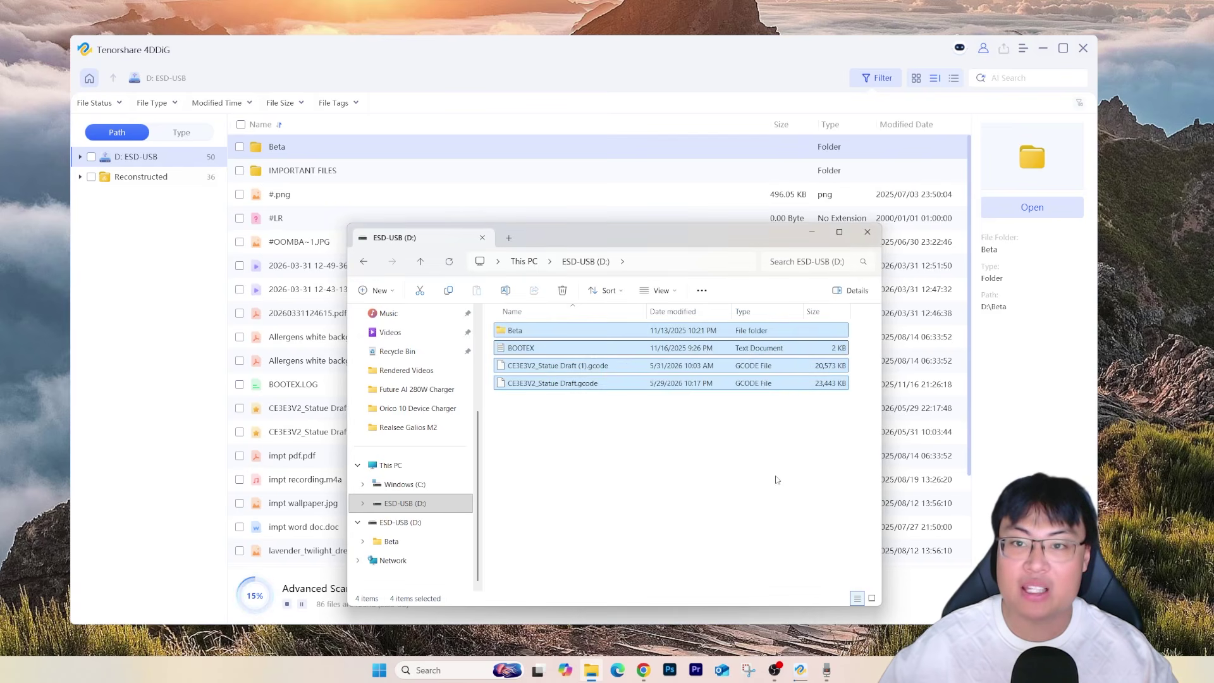
pyautogui.click(775, 480)
pyautogui.click(867, 232)
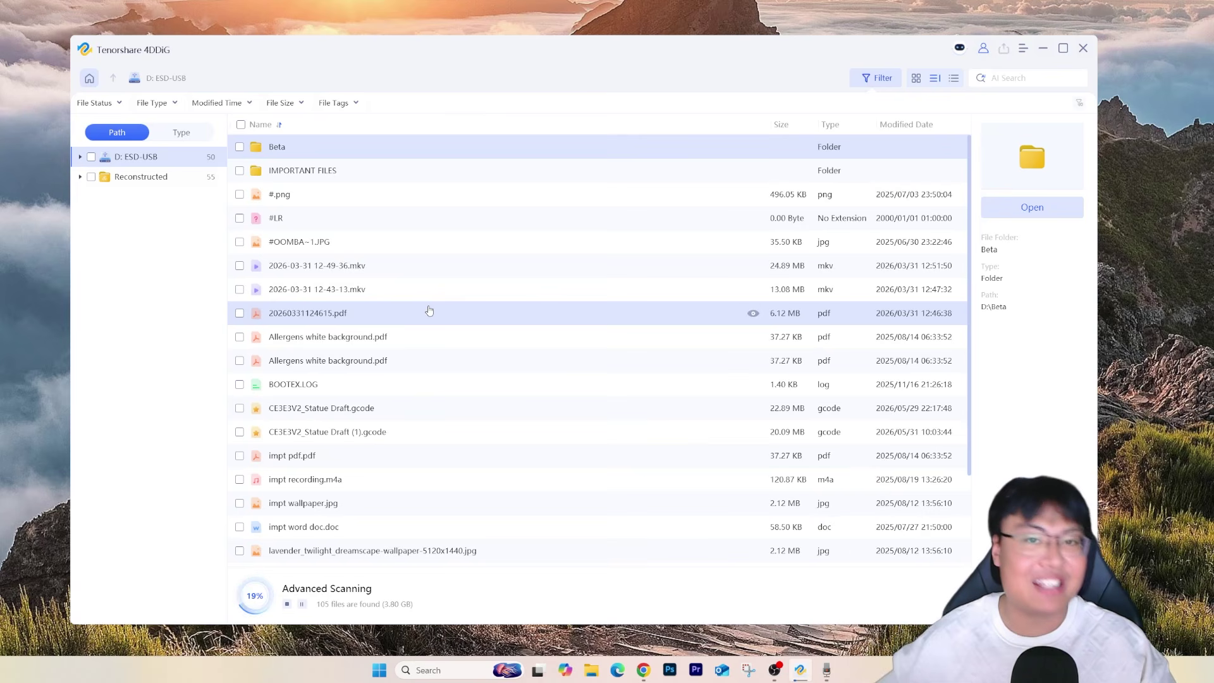
# Step: Open the IMPORTANT FILES folder in the 4DDiG scan results and preview important word doc.docx
pyautogui.click(389, 179)
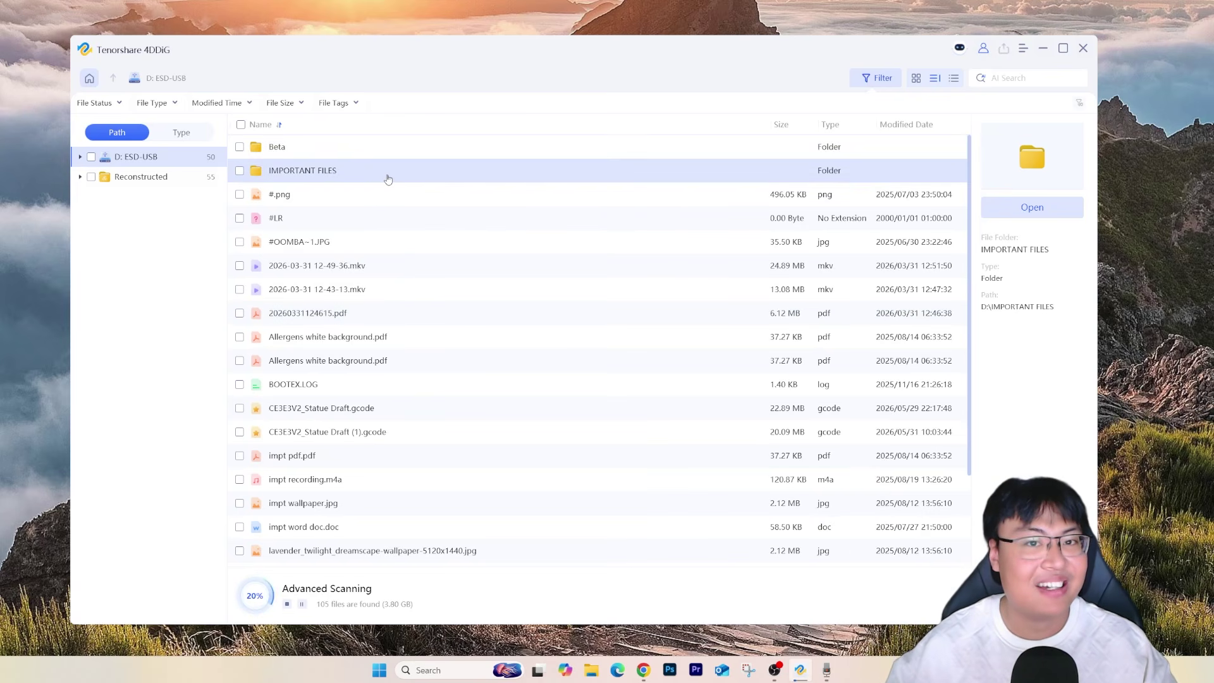
pyautogui.doubleClick(388, 179)
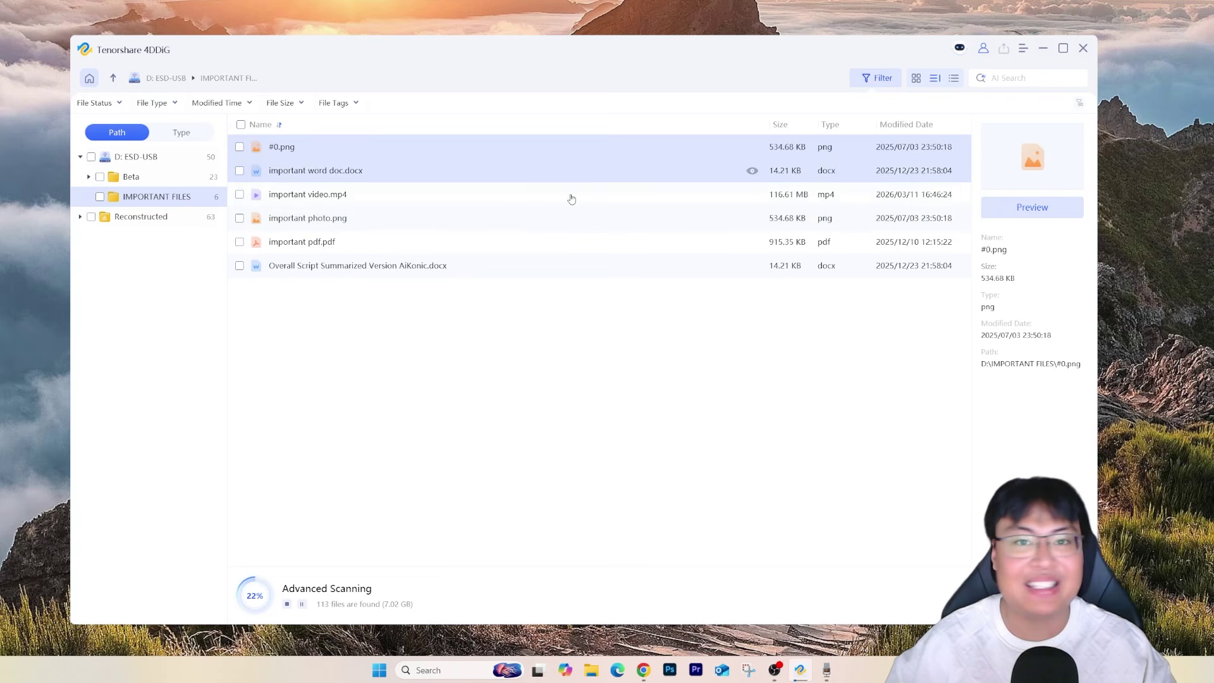
pyautogui.click(481, 178)
pyautogui.click(1008, 209)
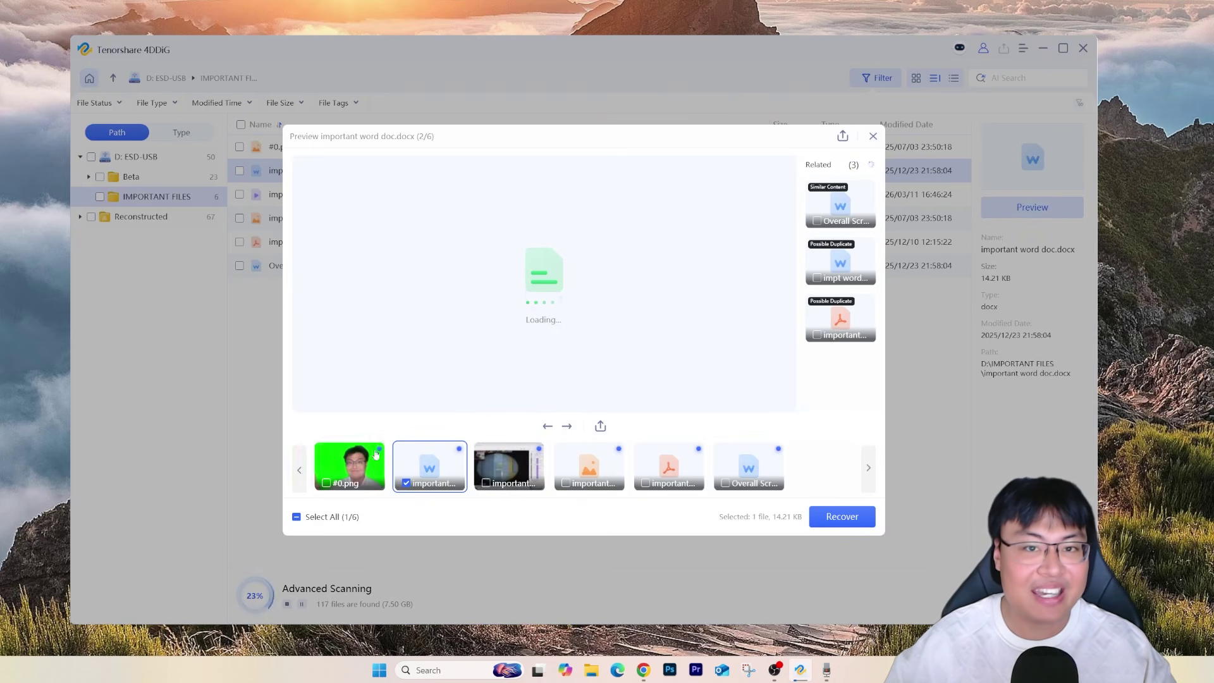
# Step: Go through the previews of #0.png, important photo.png, important pdf.pdf and the Overall Script document, and close the preview
pyautogui.click(378, 450)
pyautogui.click(588, 461)
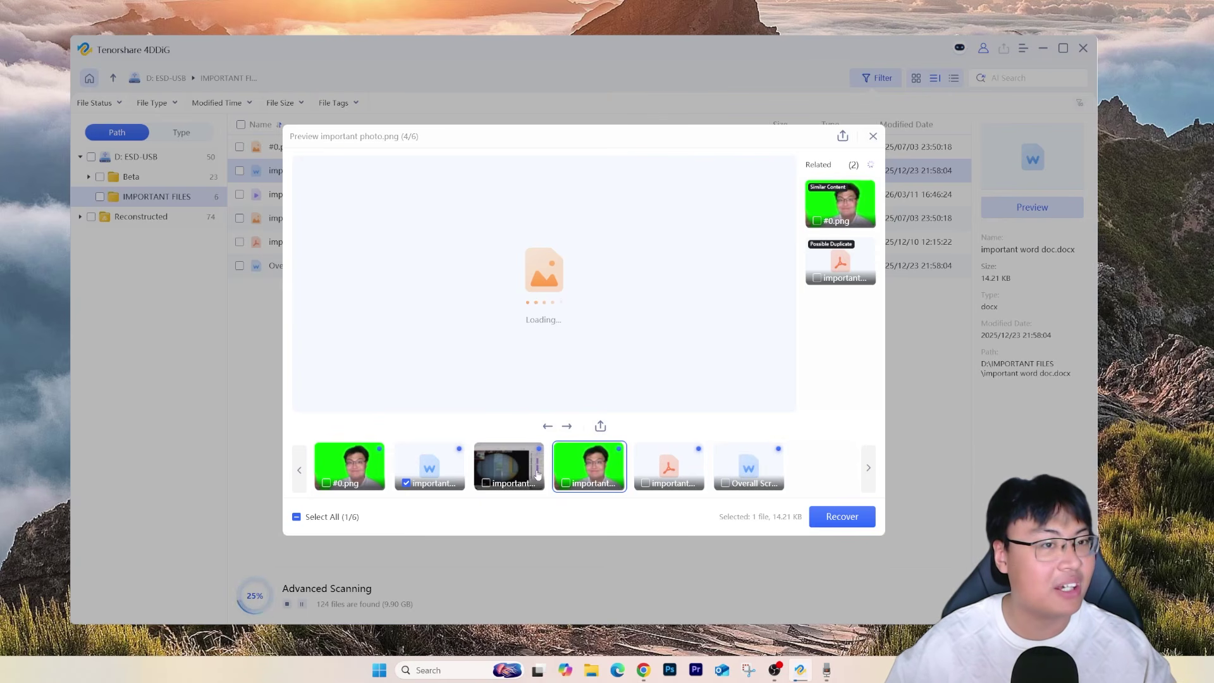
pyautogui.click(669, 466)
pyautogui.click(749, 466)
pyautogui.click(669, 466)
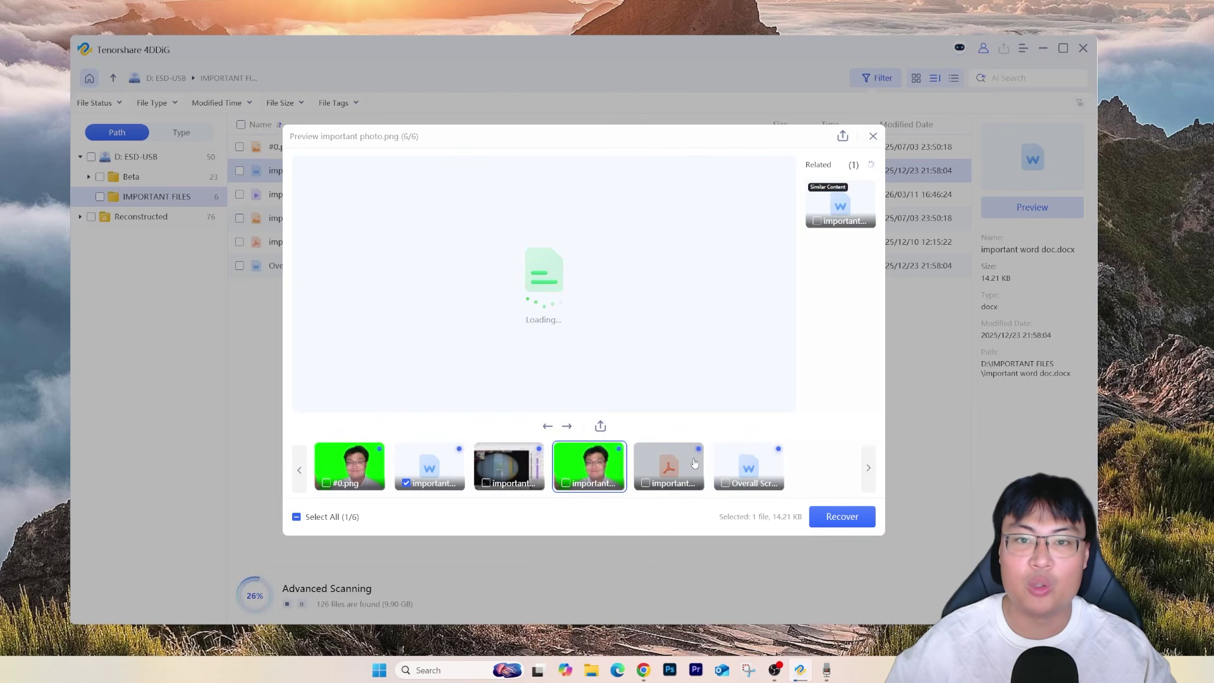
pyautogui.click(871, 139)
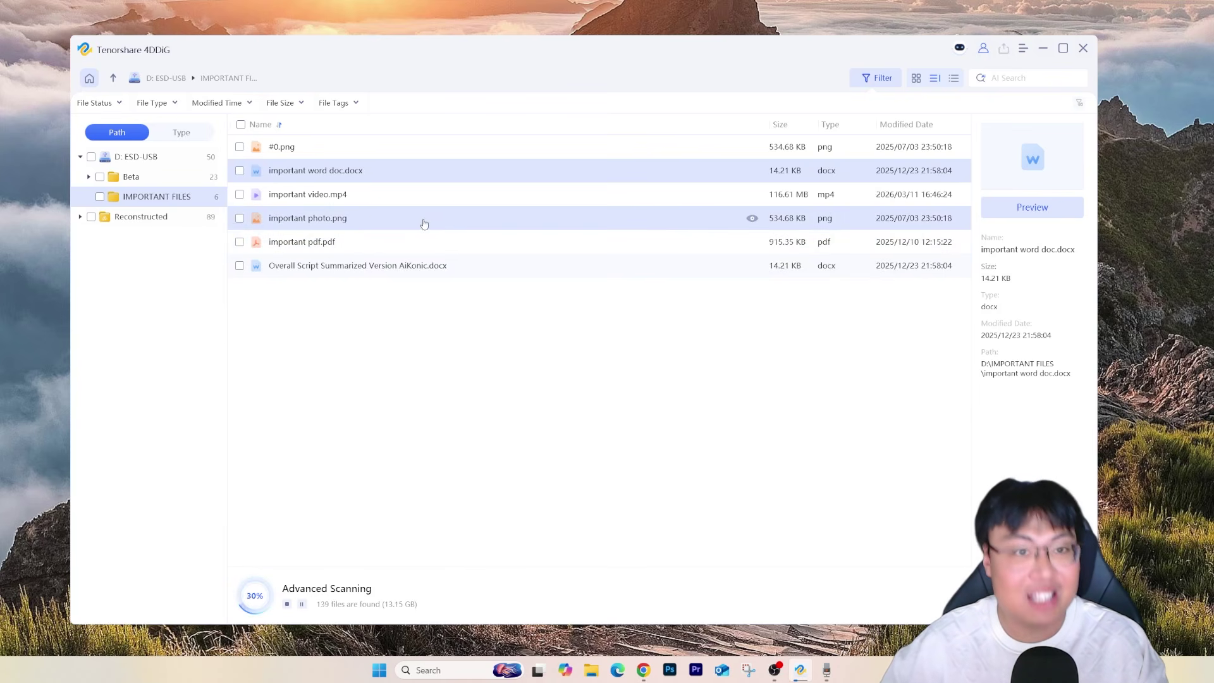
# Step: View the Beta folder and look through the list of files found on D: ESD-USB
pyautogui.click(129, 177)
pyautogui.click(136, 157)
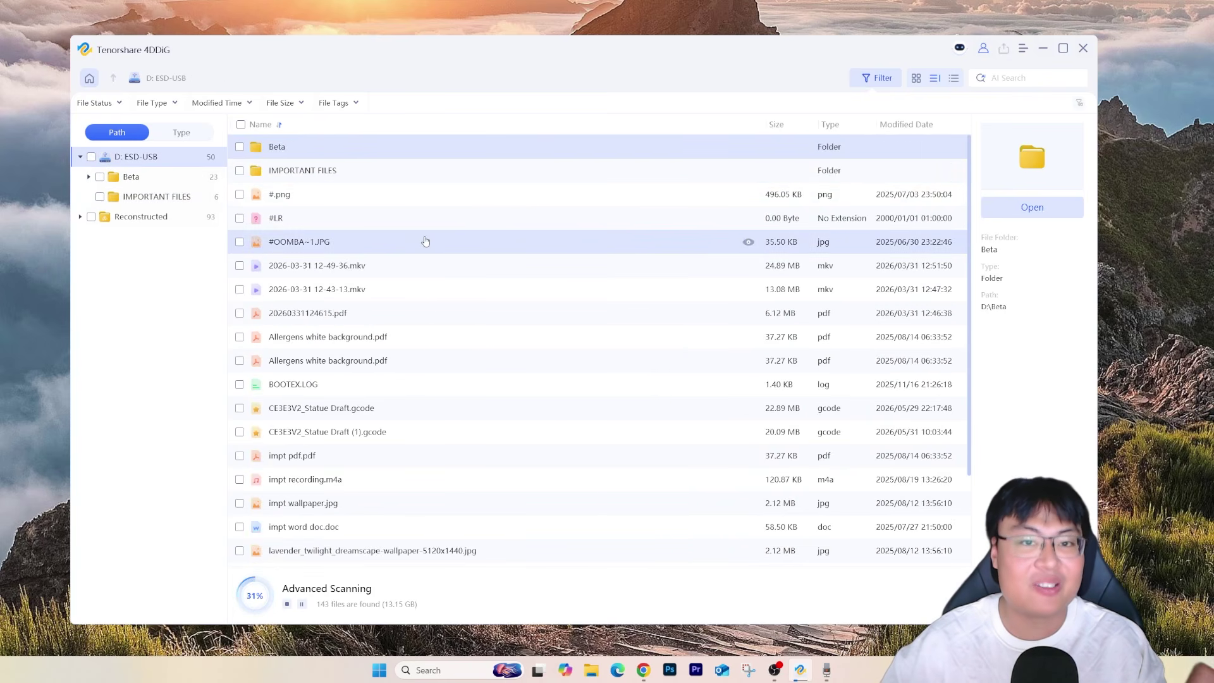
pyautogui.scroll(-3, 483, 317)
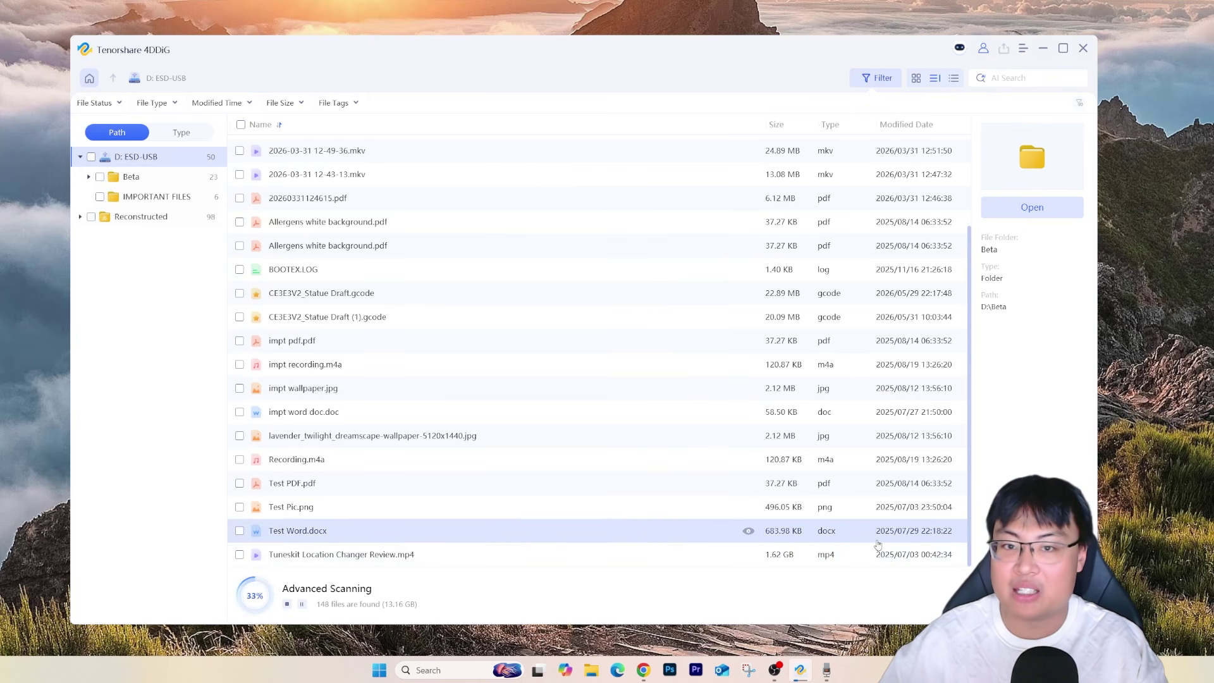
# Step: Open the Reconstructed results and view the png files in the Photo folder
pyautogui.click(122, 217)
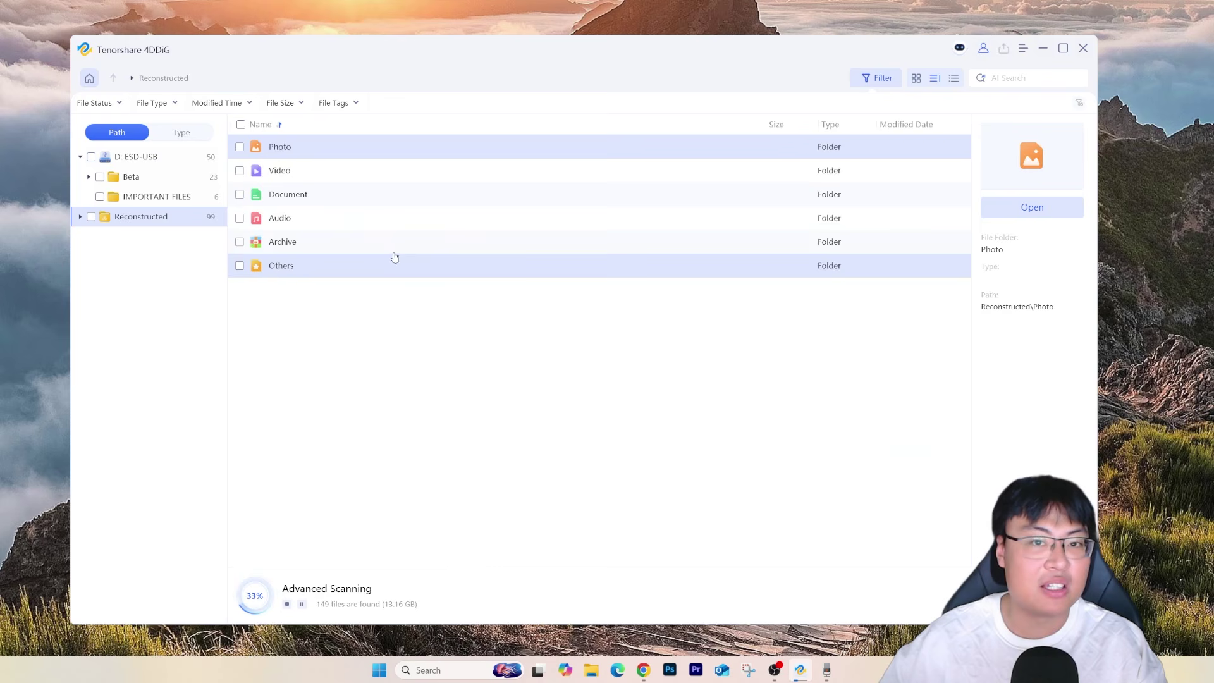
pyautogui.click(393, 171)
pyautogui.doubleClick(403, 150)
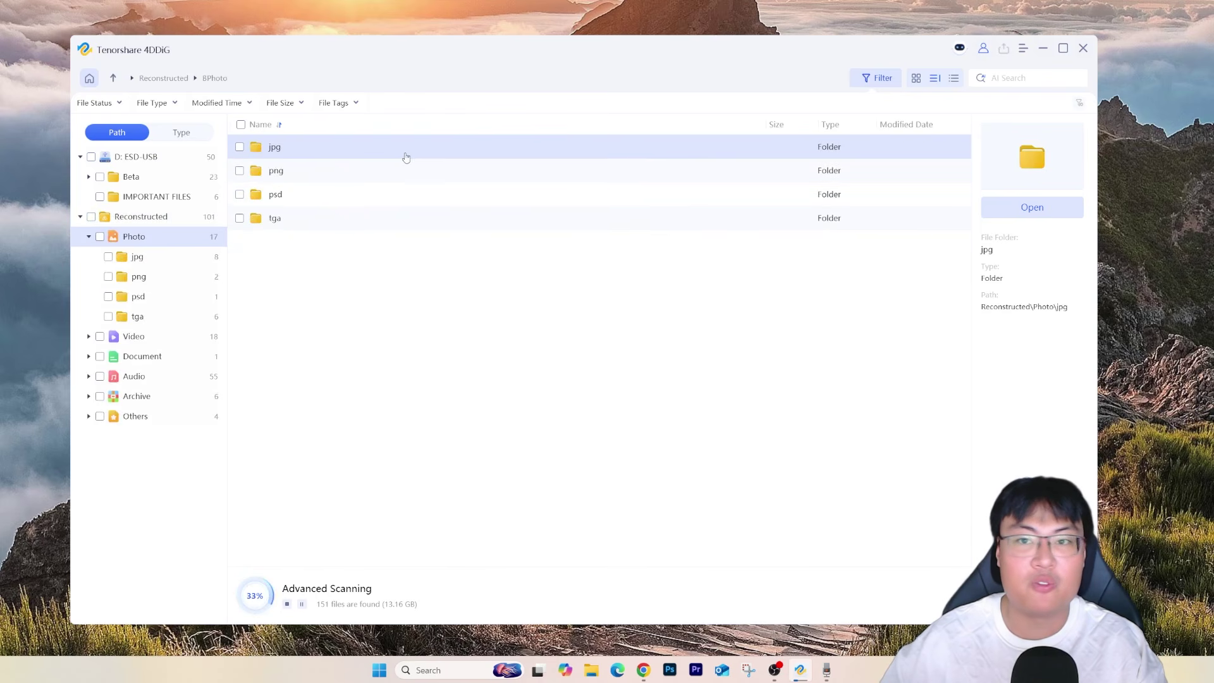
pyautogui.doubleClick(408, 166)
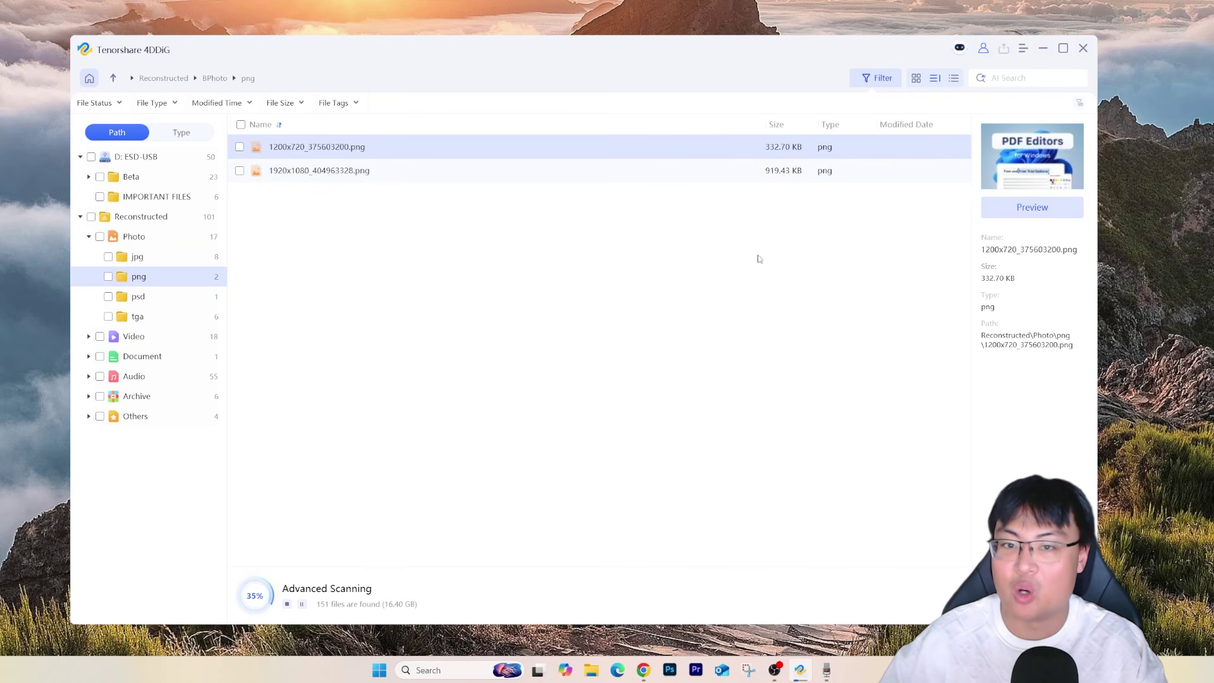
# Step: View the reconstructed m4a audio files, the Others and psd folders, and return to the png photos
pyautogui.click(134, 376)
pyautogui.doubleClick(309, 152)
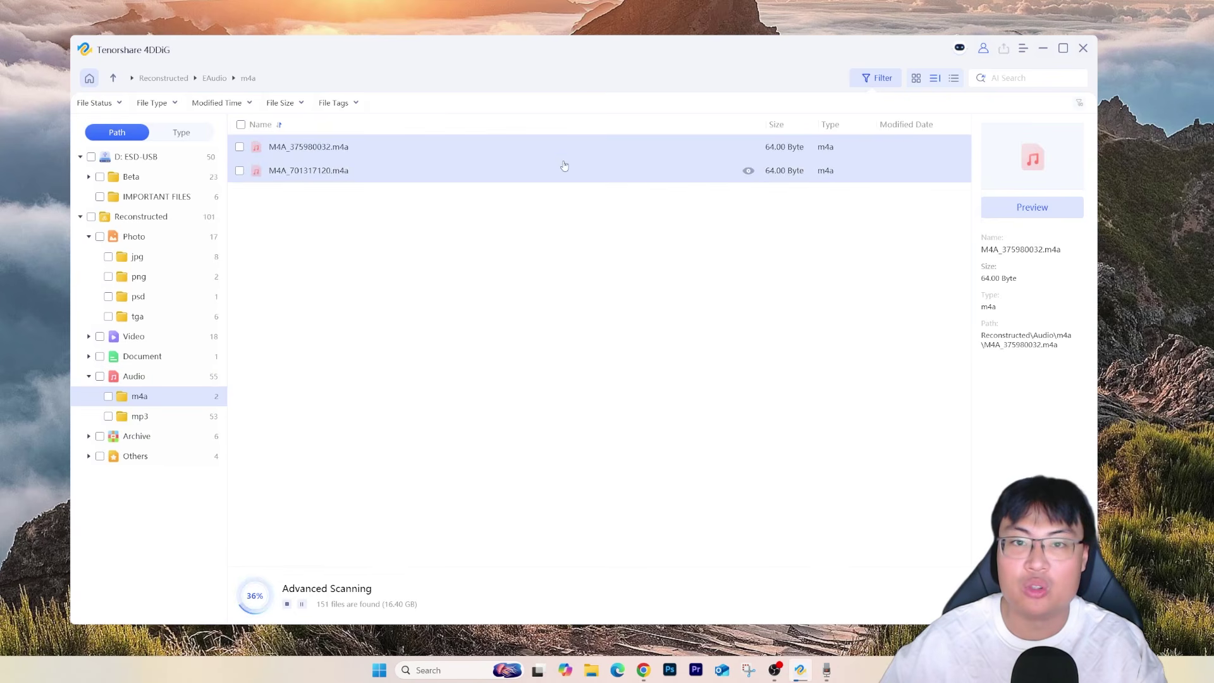
pyautogui.click(152, 457)
pyautogui.click(155, 296)
pyautogui.click(152, 237)
pyautogui.click(140, 277)
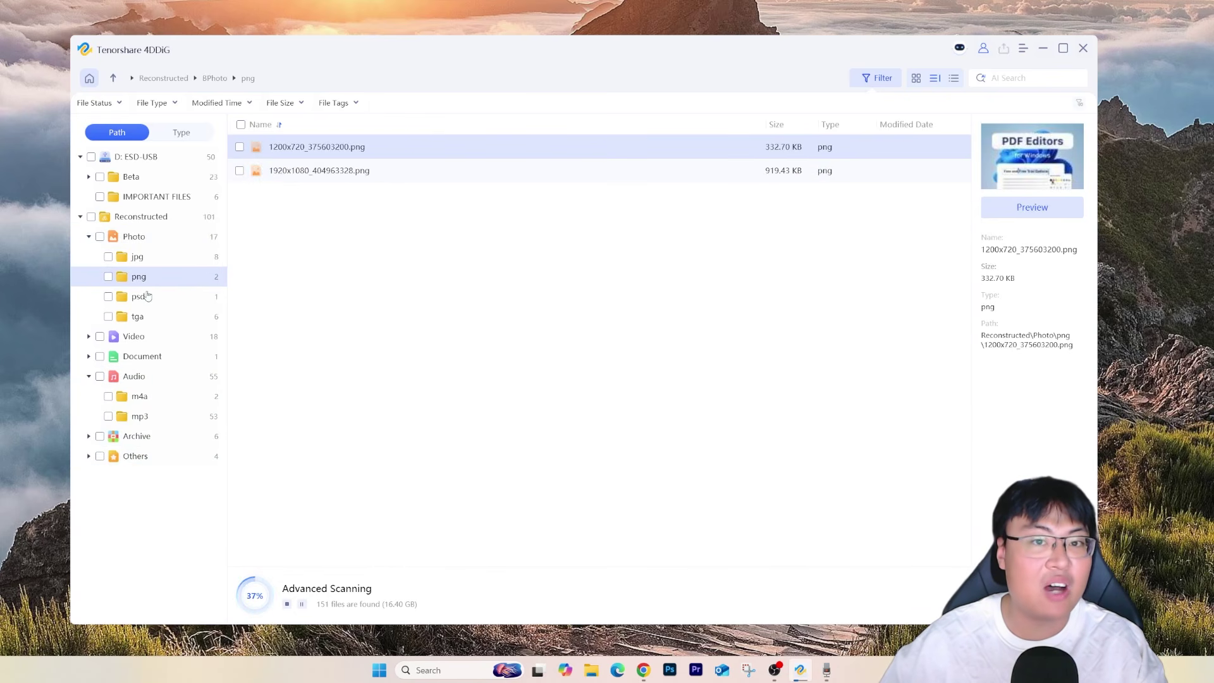
# Step: View the reconstructed tga photos and return to the results found on D: ESD-USB
pyautogui.click(140, 316)
pyautogui.click(140, 217)
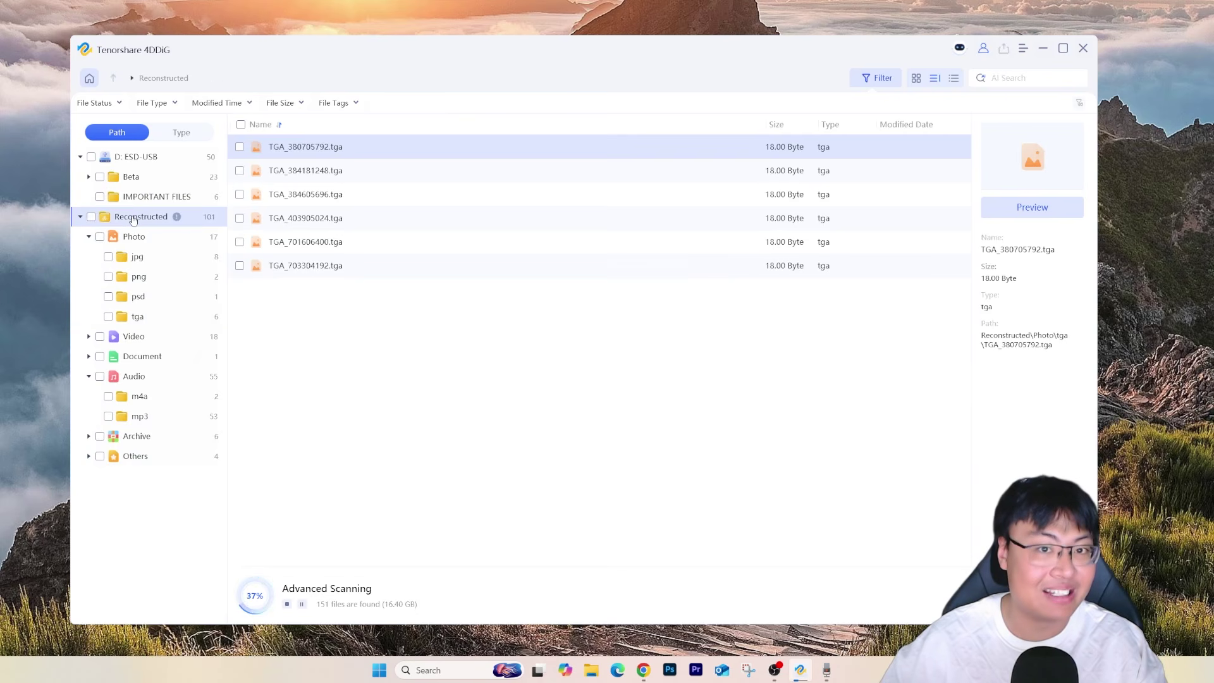
pyautogui.click(160, 160)
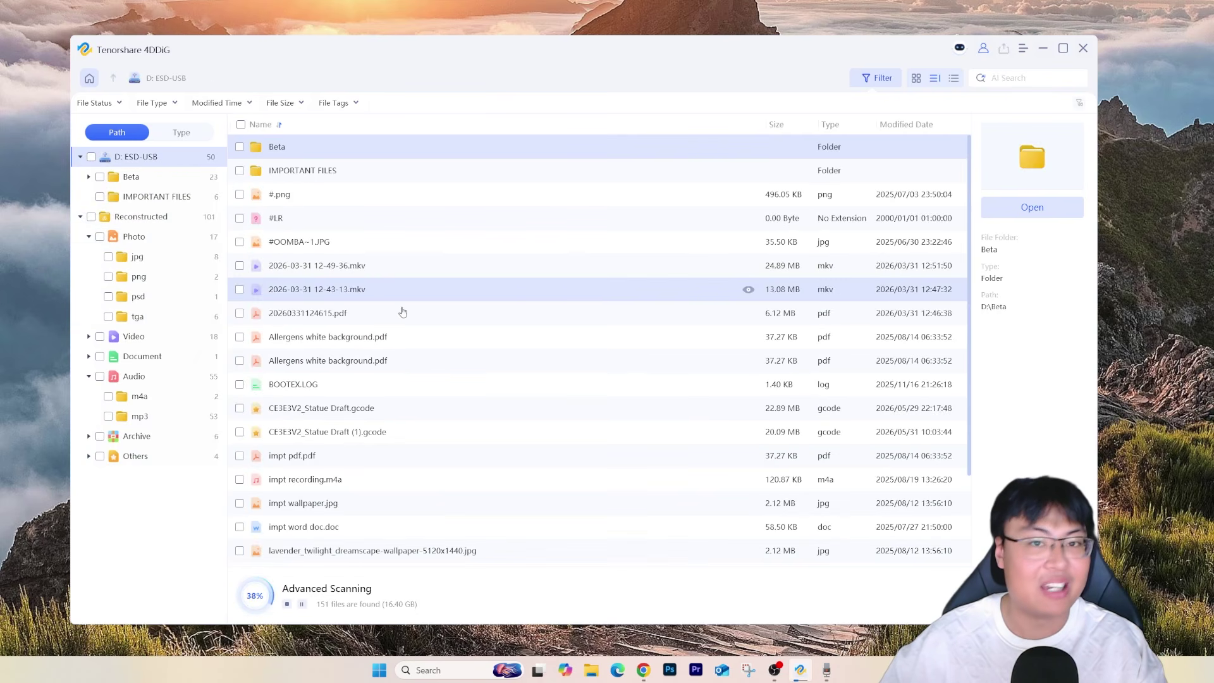
# Step: Look through the D: ESD-USB file list and check the contents of the Ringtones folder
pyautogui.scroll(-3, 417, 354)
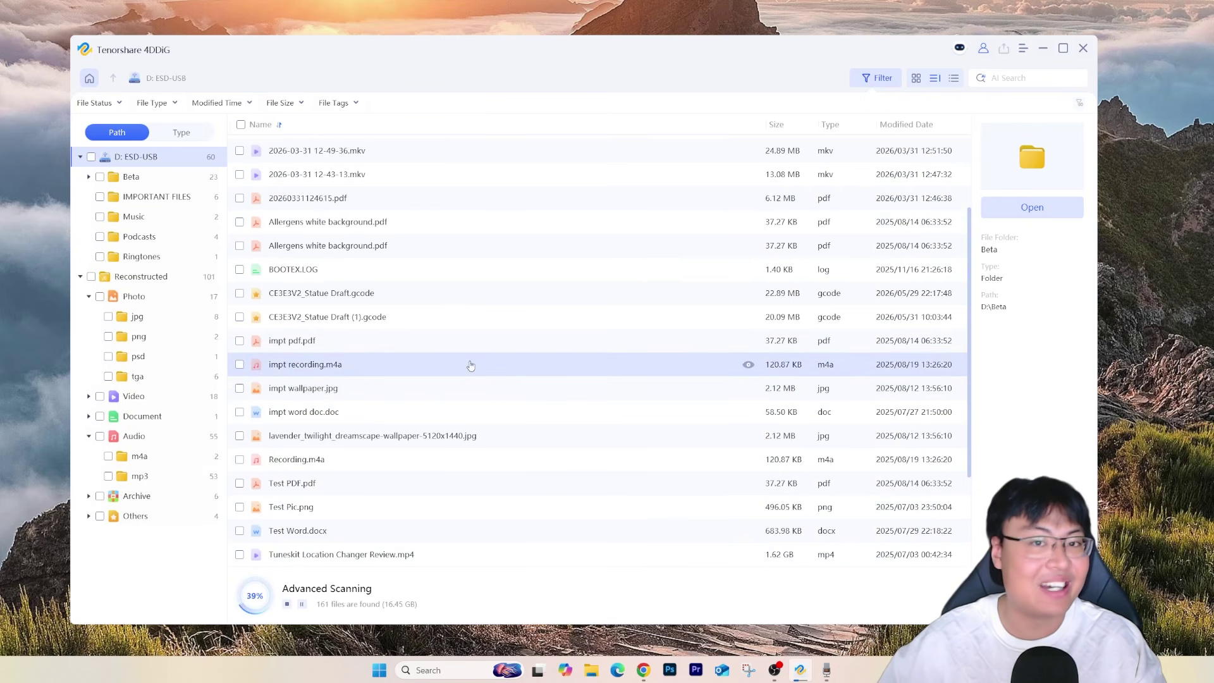
pyautogui.scroll(-3, 637, 434)
pyautogui.scroll(-1, 637, 434)
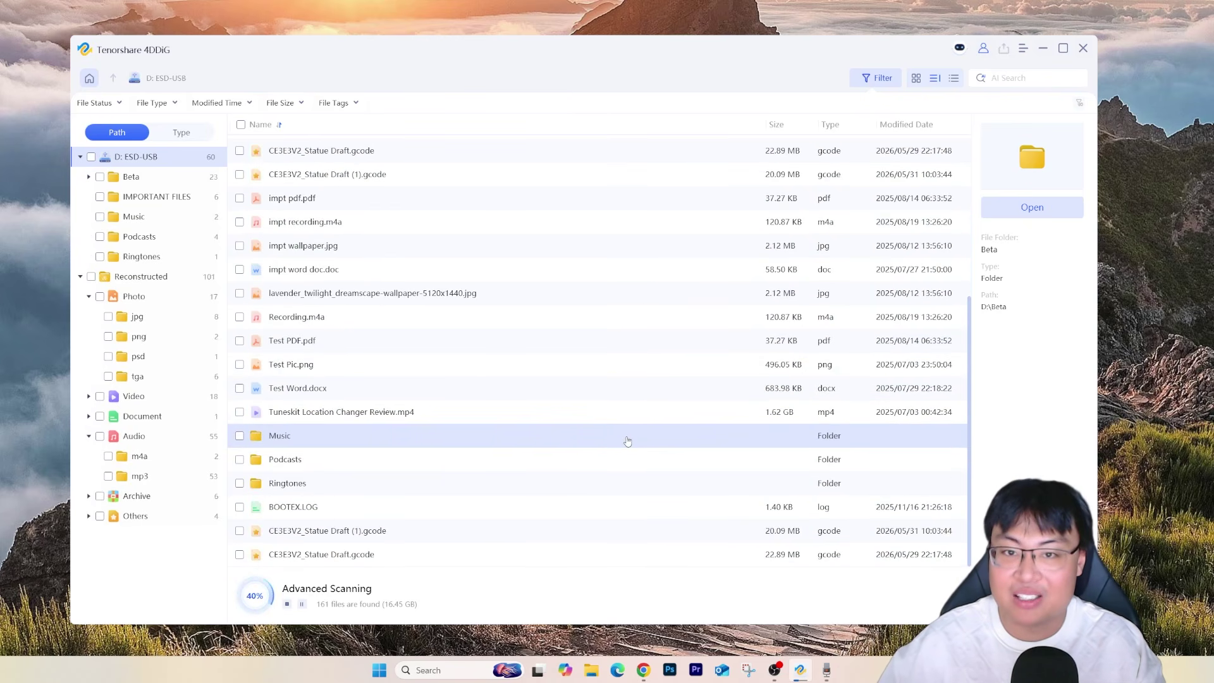
pyautogui.doubleClick(388, 484)
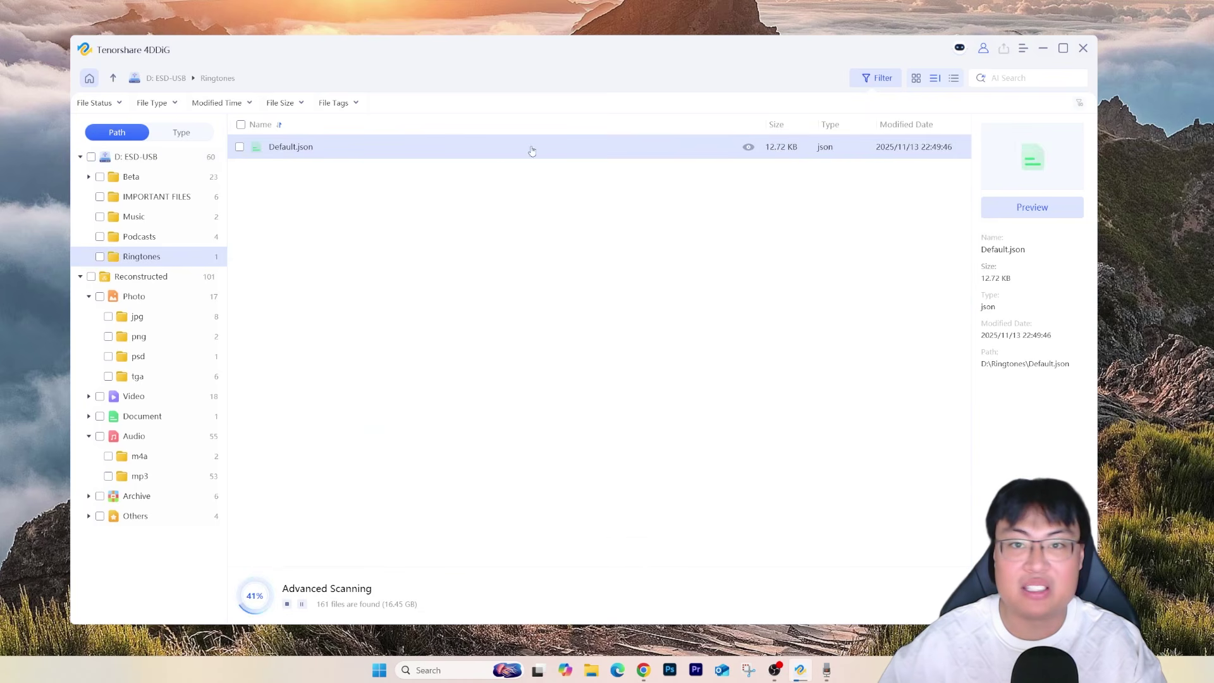
pyautogui.click(125, 156)
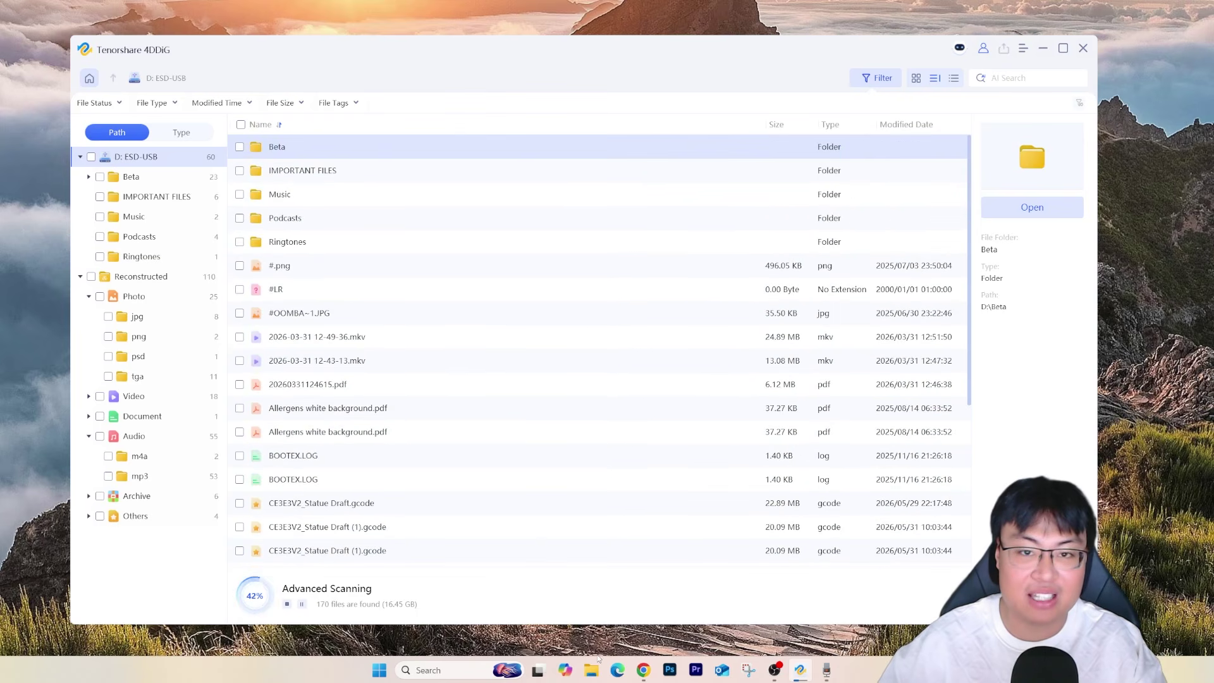
# Step: Switch to File Explorer, view the current contents of the ESD-USB (D:) drive, and close the window
pyautogui.click(591, 670)
pyautogui.scroll(-3, 392, 509)
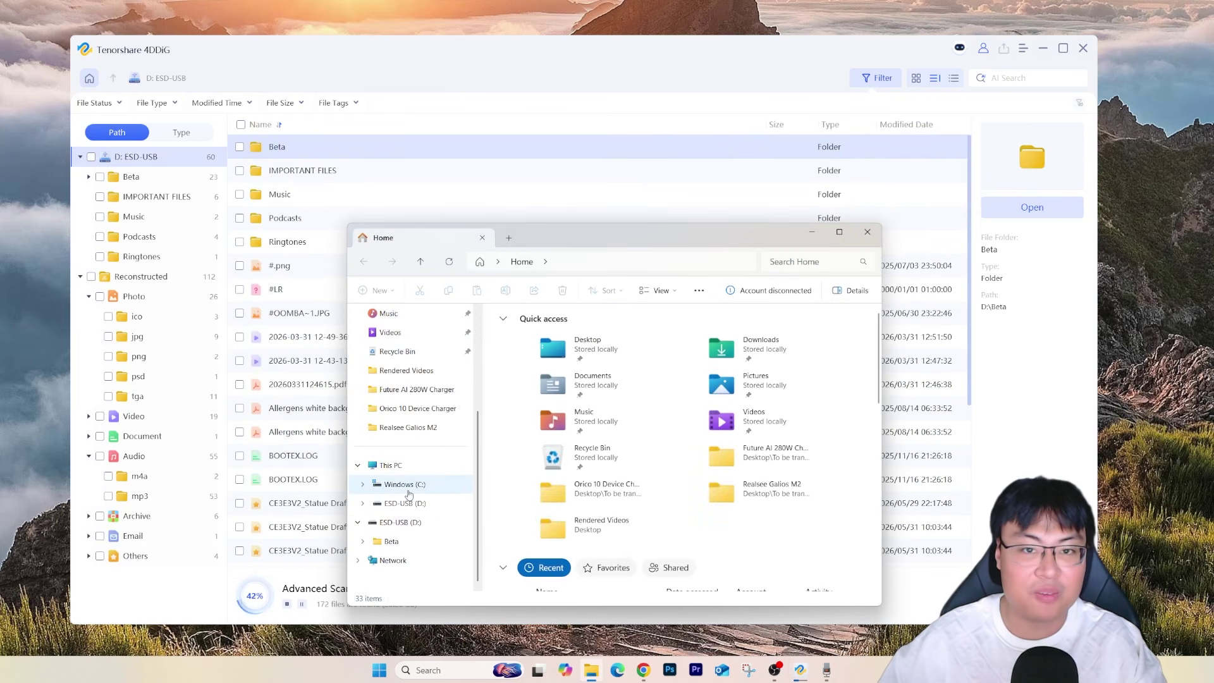
pyautogui.click(436, 503)
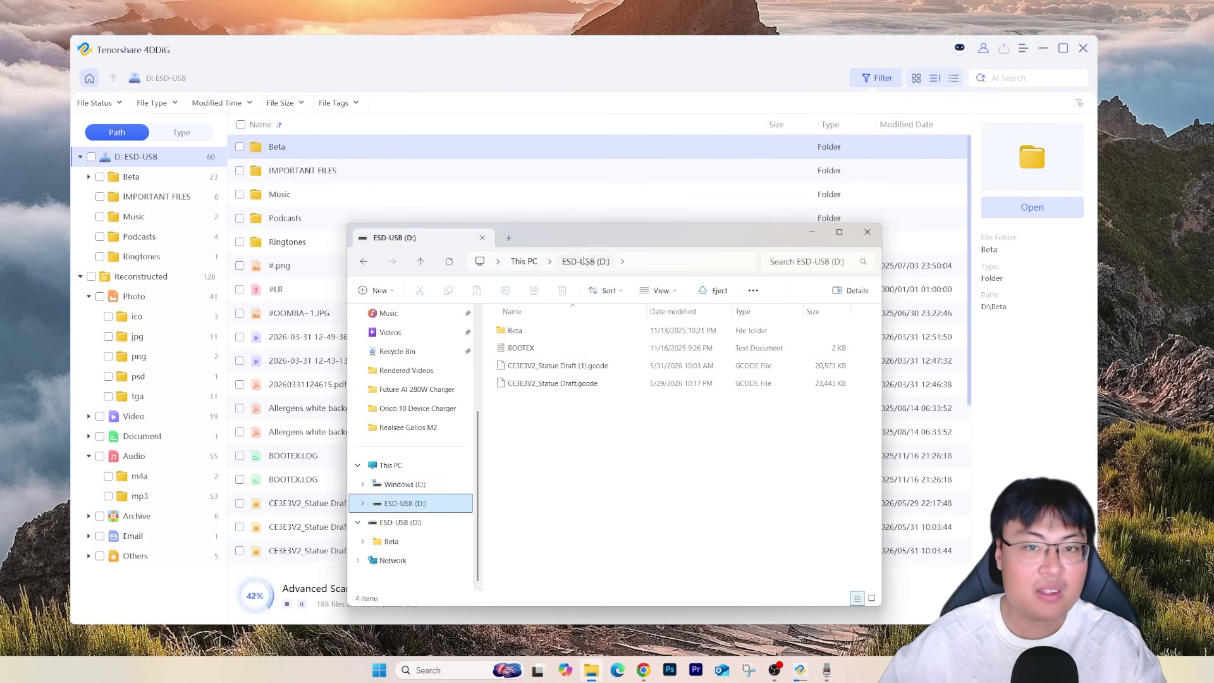
pyautogui.moveTo(627, 239); pyautogui.dragTo(711, 151)
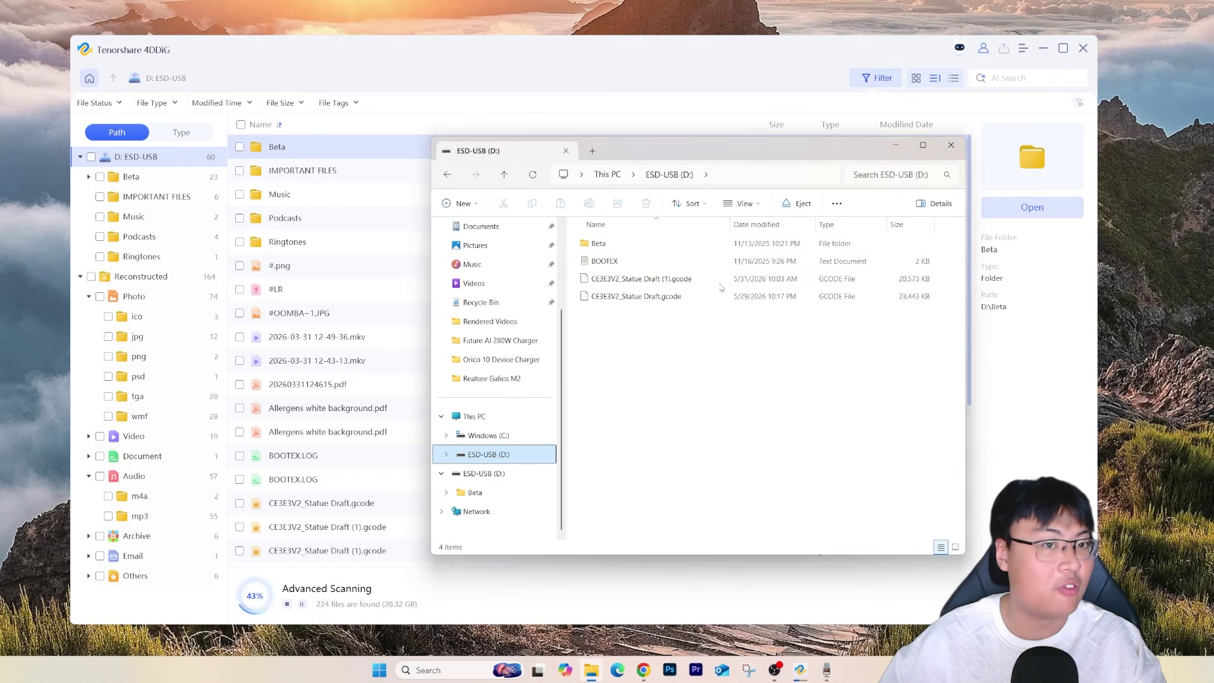
pyautogui.click(951, 145)
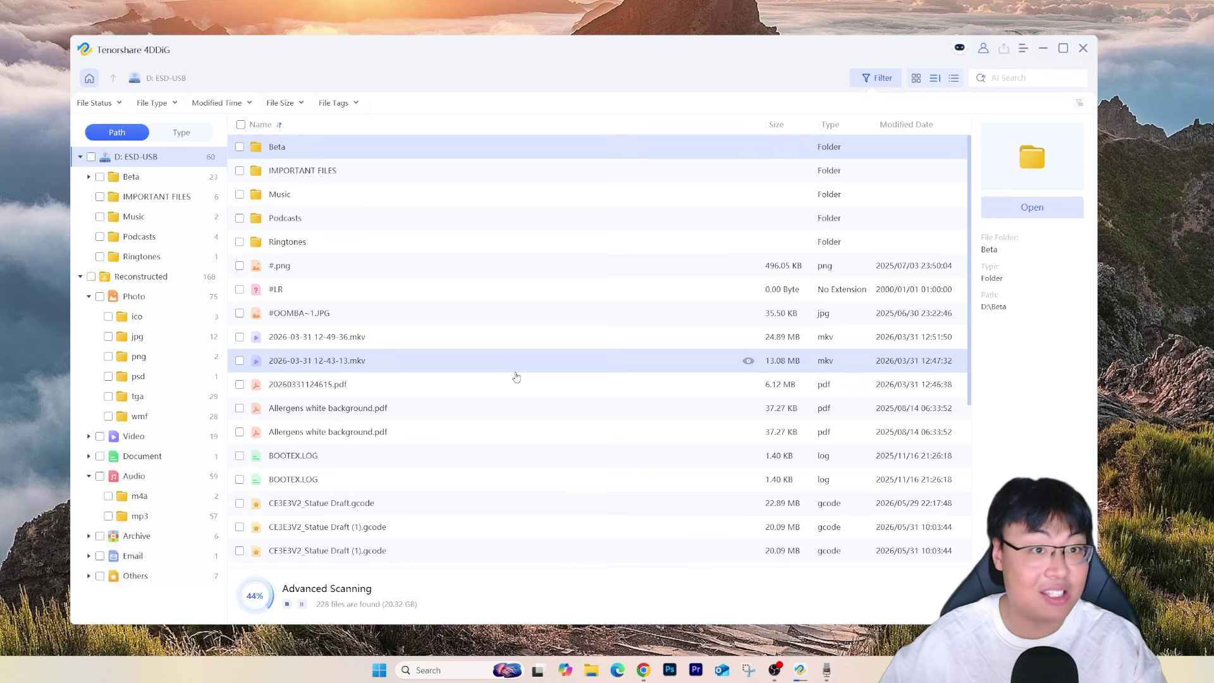
# Step: Compare against the found files by reading through the D: ESD-USB results from the folders to the documents and videos
pyautogui.scroll(-4, 582, 366)
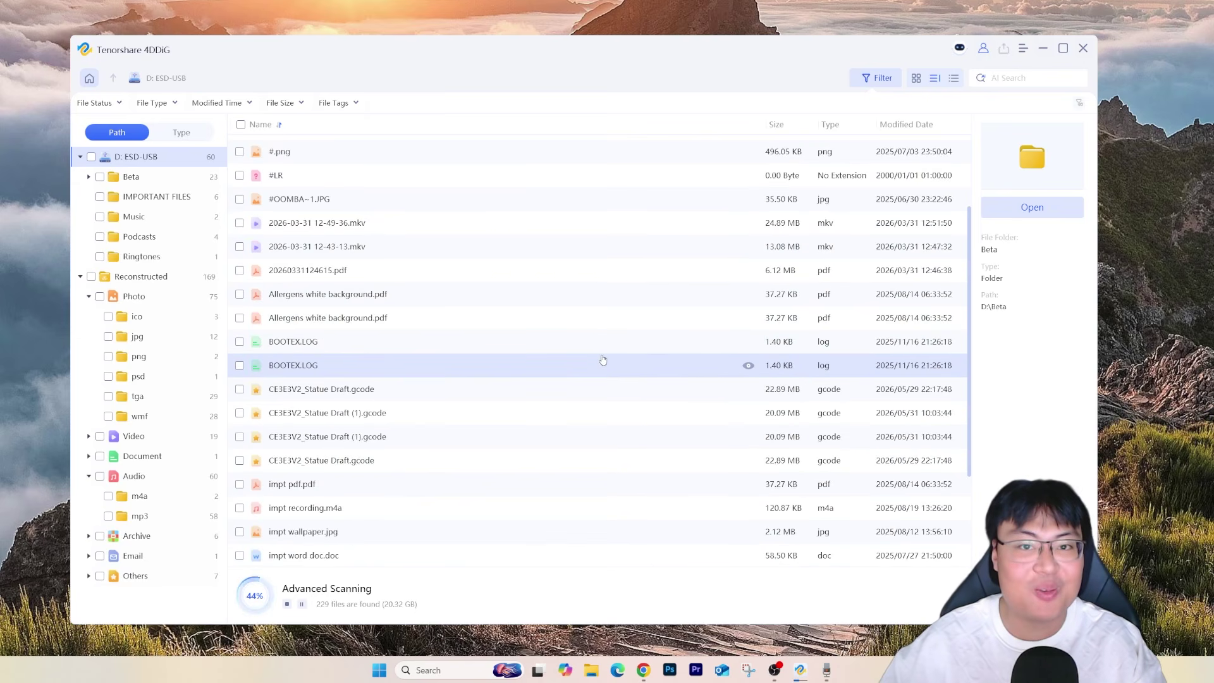
pyautogui.scroll(-1, 595, 373)
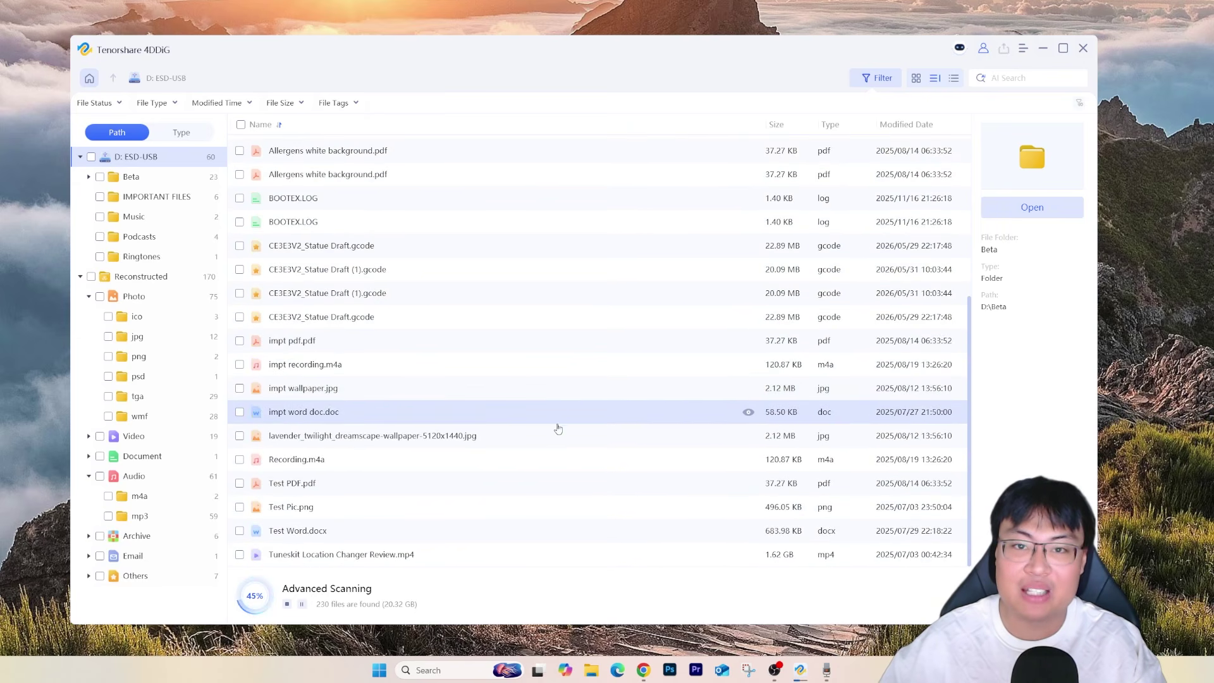
pyautogui.scroll(5, 566, 425)
pyautogui.scroll(-3, 499, 450)
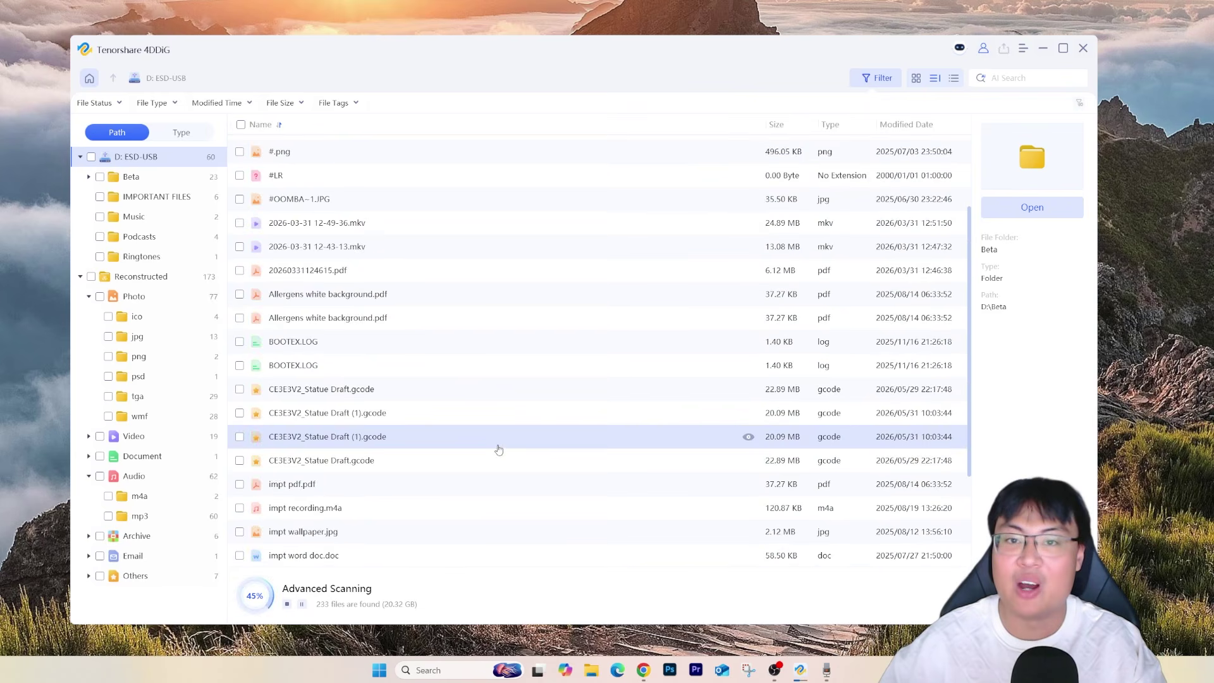
pyautogui.scroll(3, 498, 450)
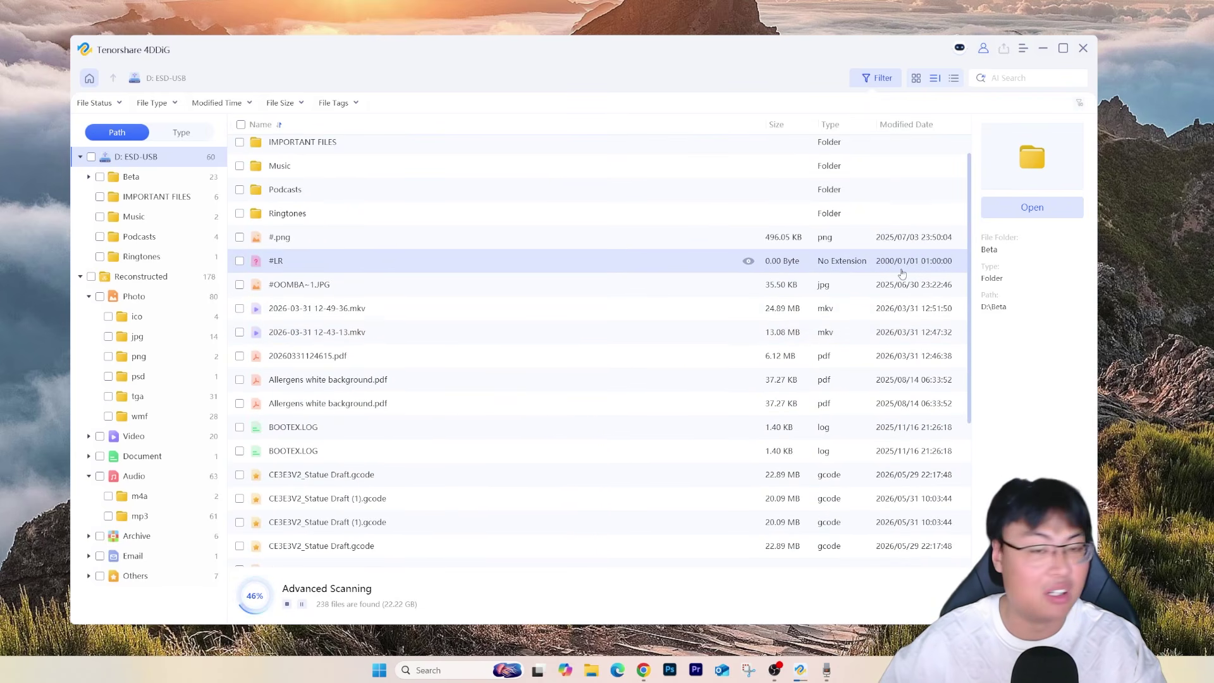
pyautogui.scroll(-5, 890, 273)
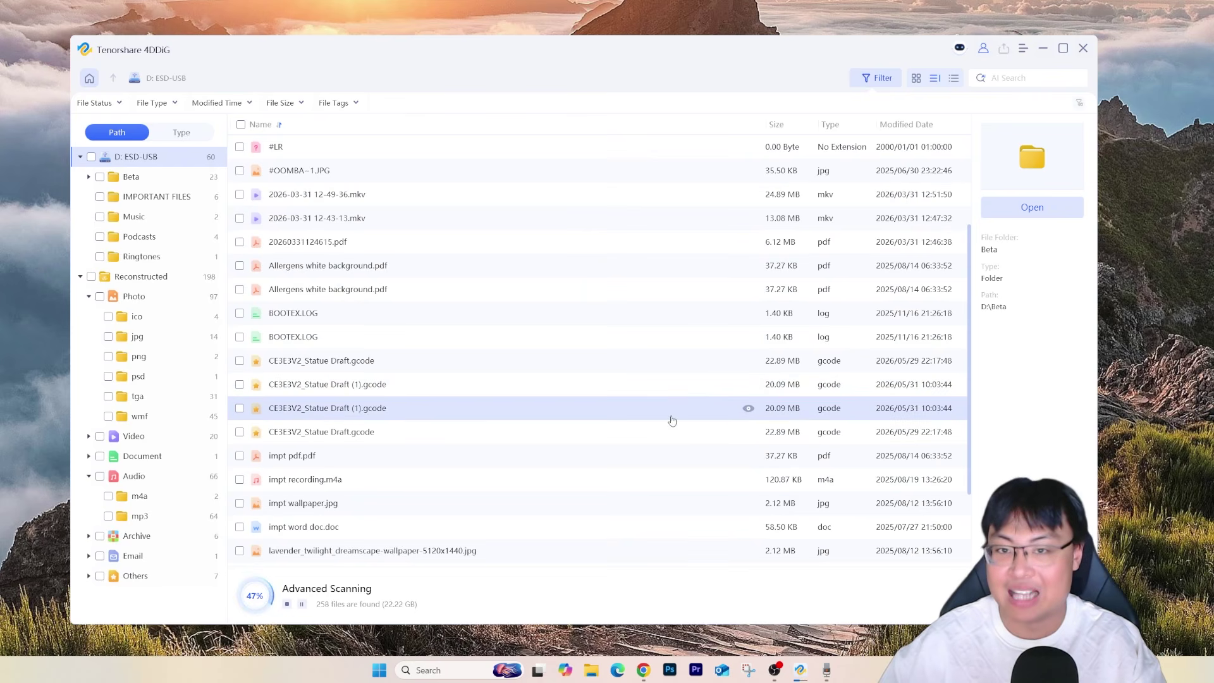
# Step: View the ico and tga files in the reconstructed Photo folder
pyautogui.click(149, 321)
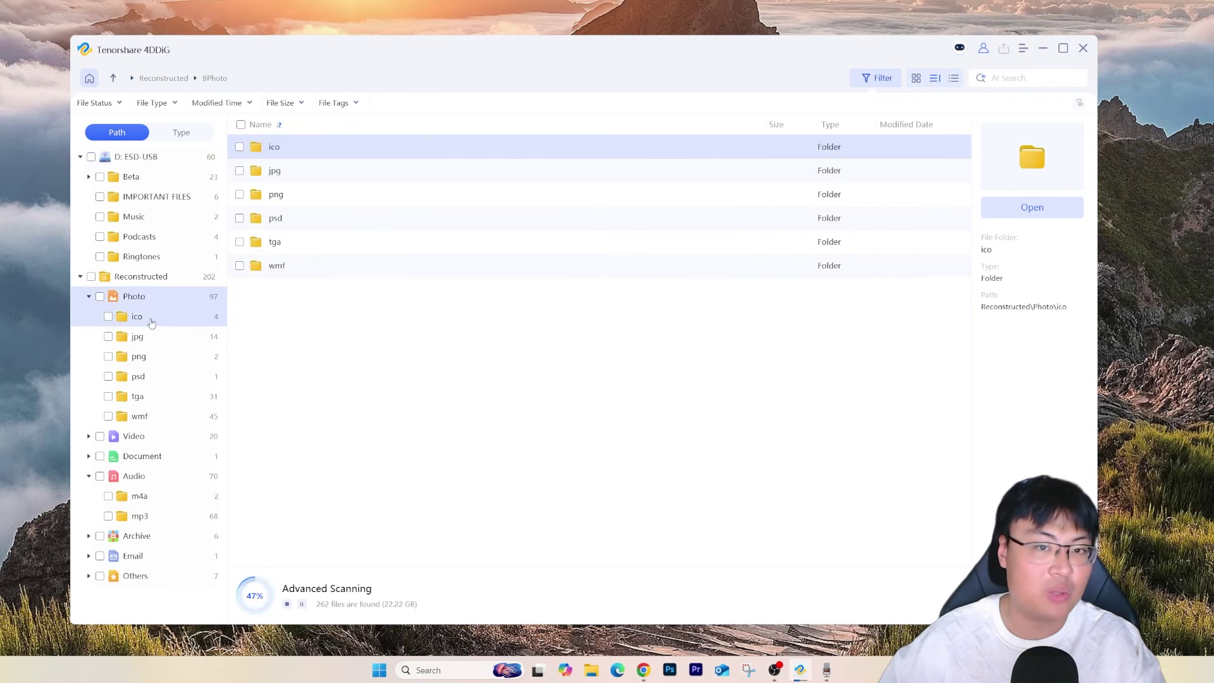
pyautogui.click(353, 171)
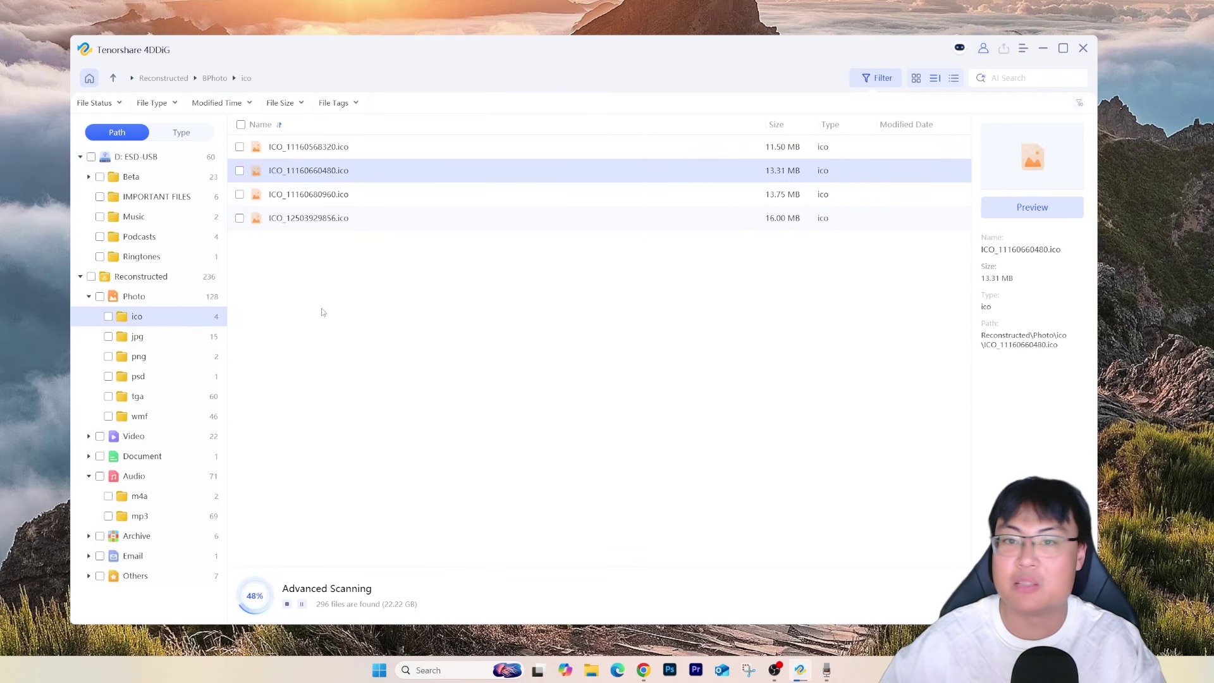
pyautogui.click(138, 396)
# Step: Preview 1920x1080_404963328.png from the reconstructed png photos and close the preview
pyautogui.click(139, 356)
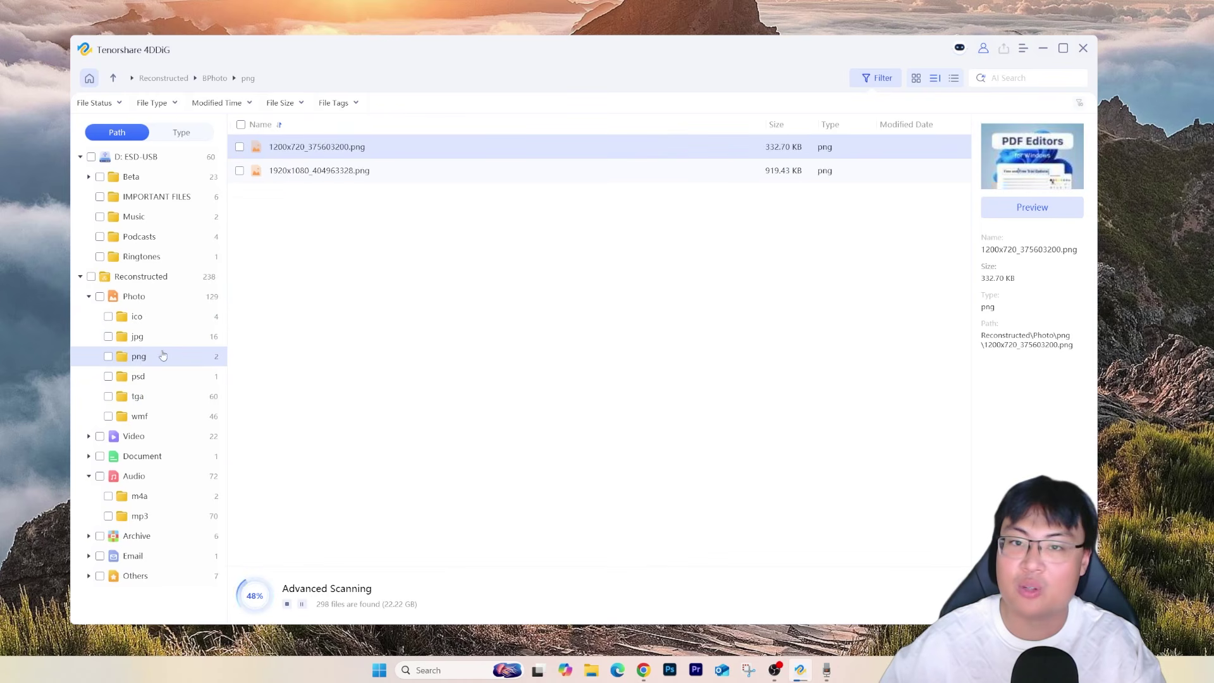
pyautogui.click(610, 177)
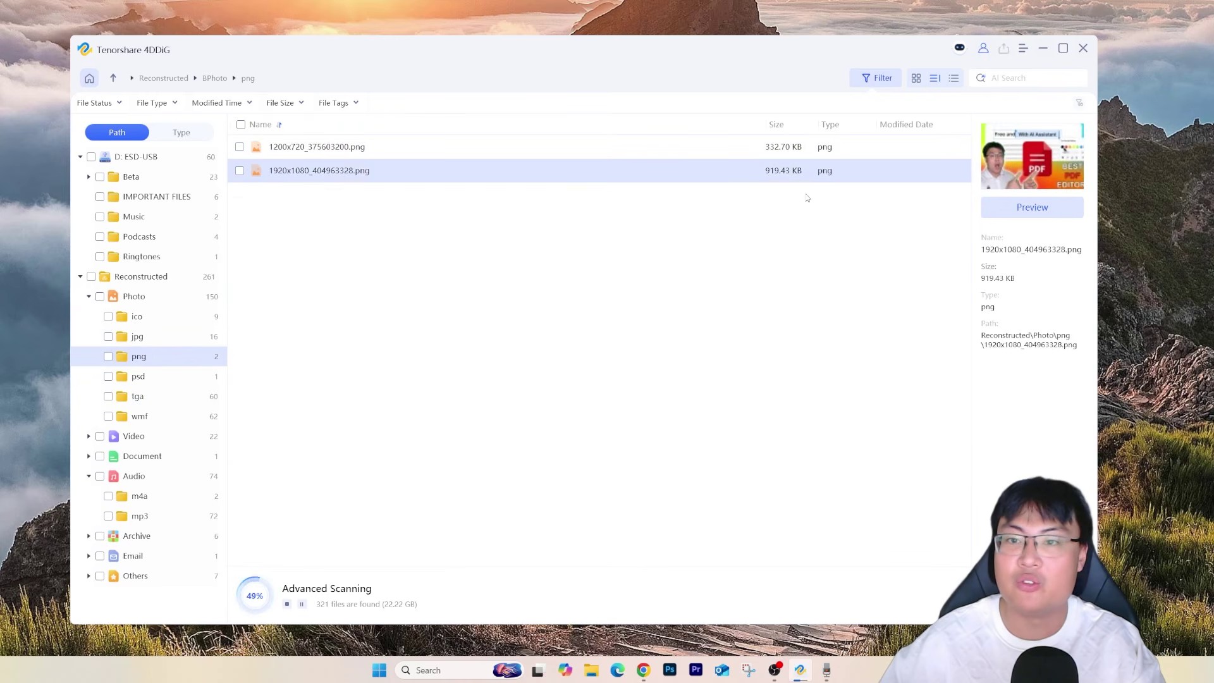
pyautogui.click(1075, 212)
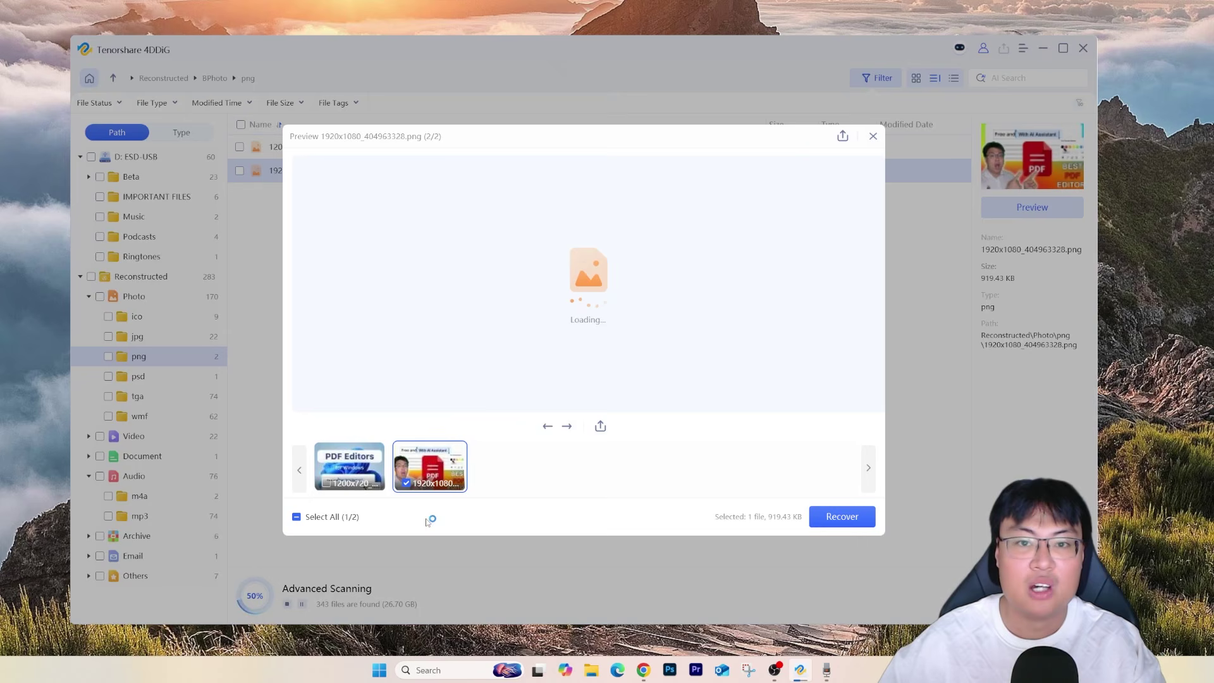
pyautogui.click(874, 136)
# Step: Go through the reconstructed wmf, Video, Audio, m4a, Archive, Email and Others folders
pyautogui.click(139, 416)
pyautogui.click(158, 443)
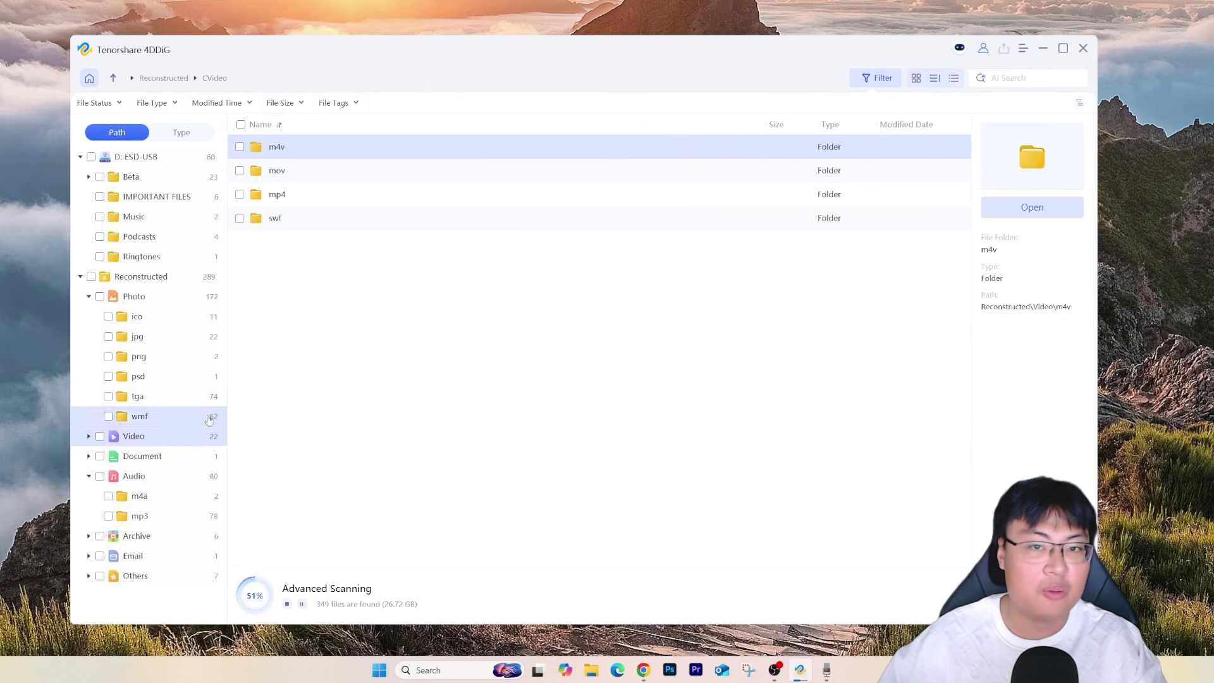
pyautogui.click(134, 476)
pyautogui.click(151, 503)
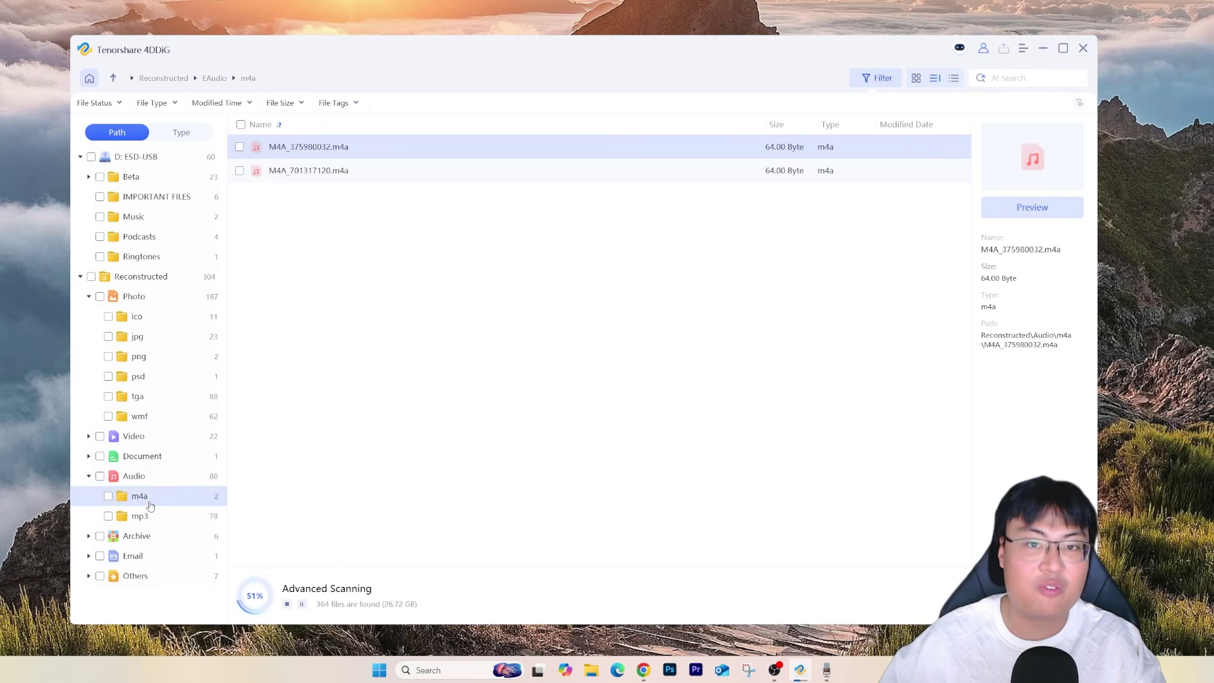
pyautogui.click(151, 482)
pyautogui.click(135, 538)
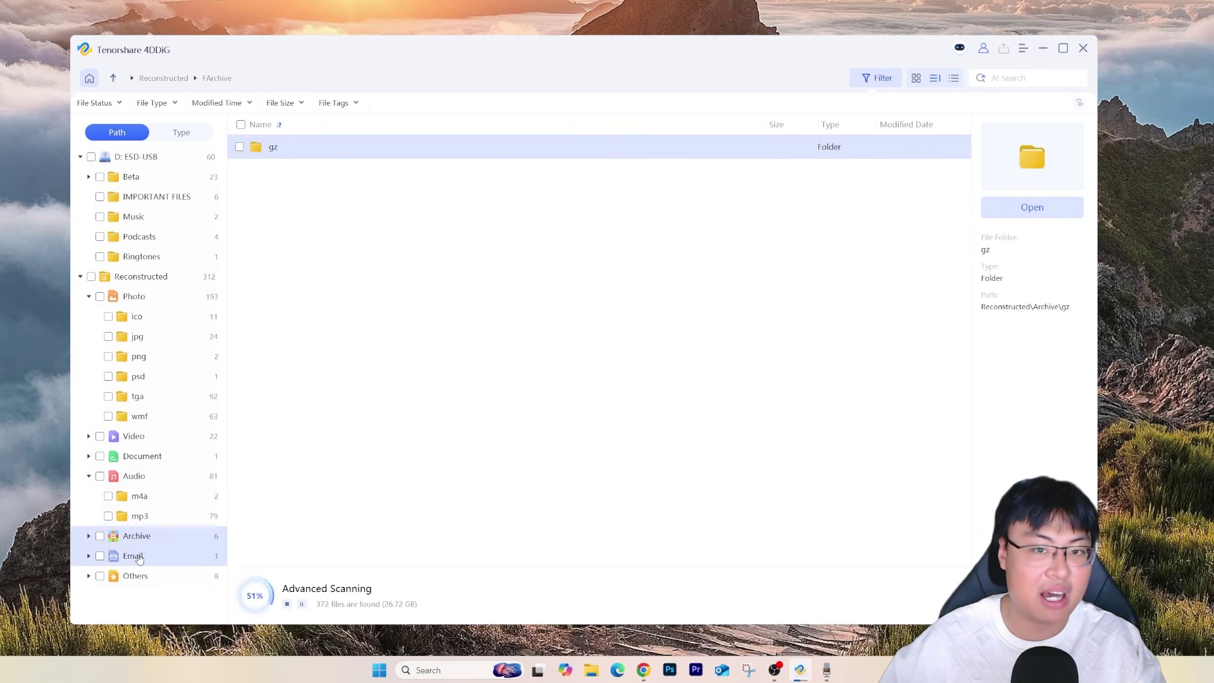
pyautogui.click(134, 556)
pyautogui.click(146, 577)
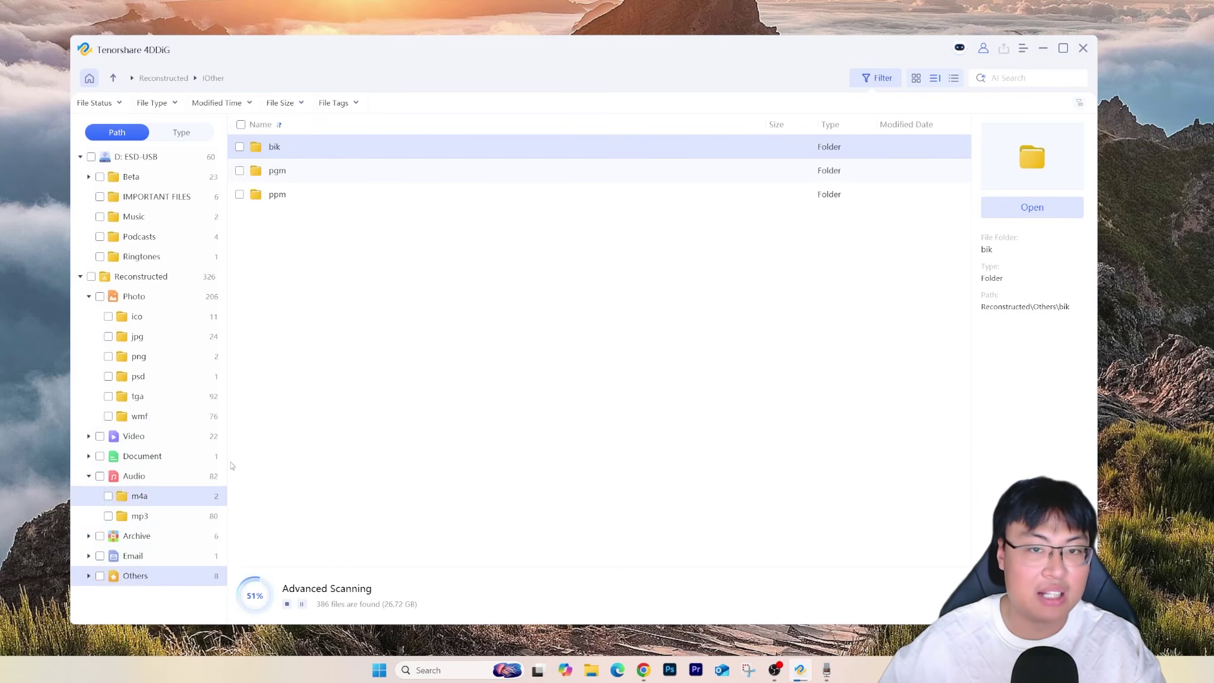
# Step: Open the pgm folder under Others and view the details of its pgm files
pyautogui.doubleClick(339, 172)
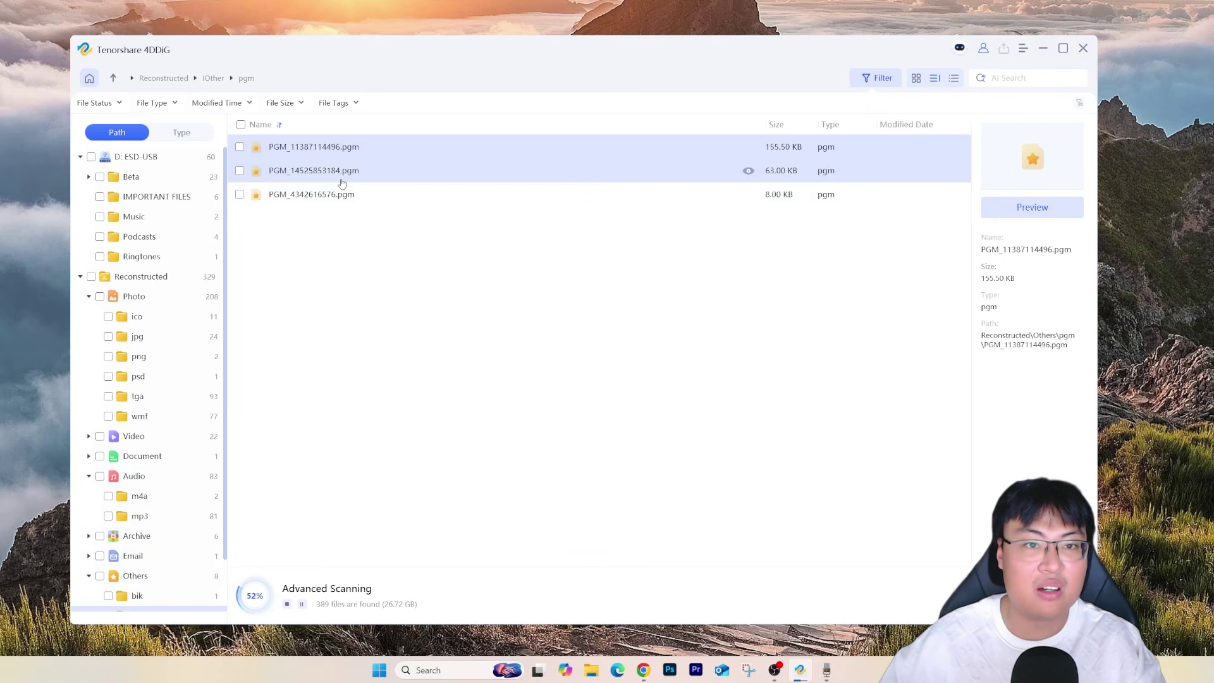
pyautogui.click(477, 172)
pyautogui.click(476, 147)
pyautogui.click(461, 179)
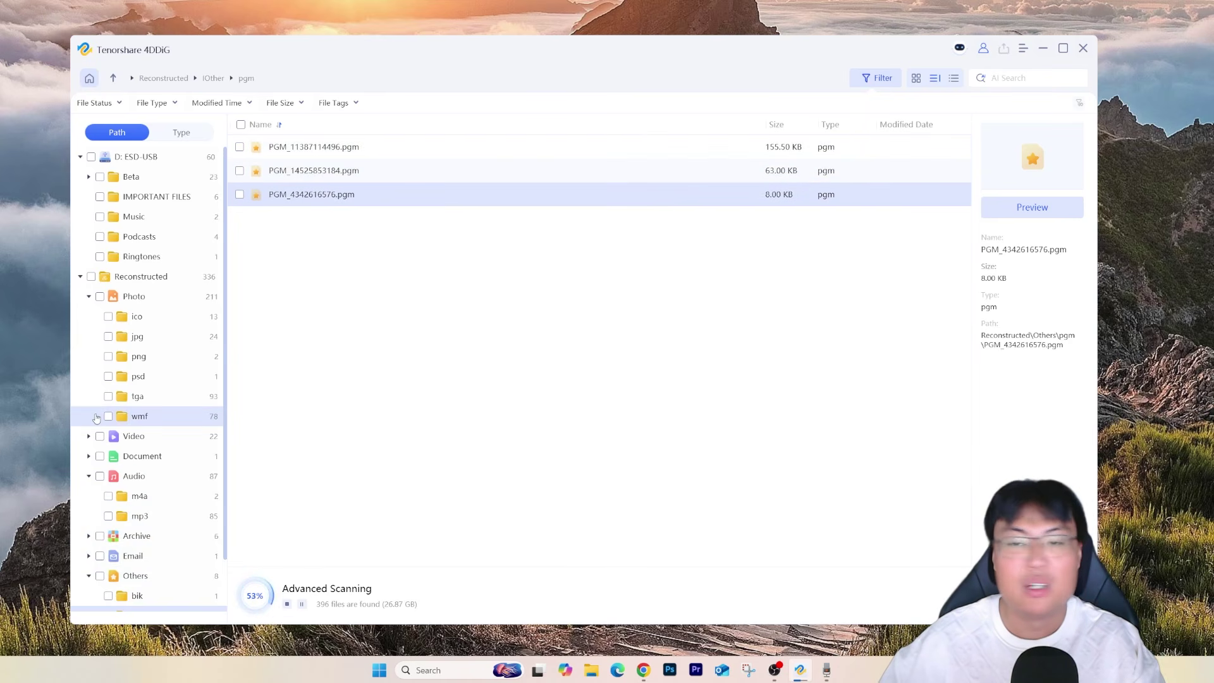
# Step: View the Reconstructed category list and the json files in the Music and Podcasts folders
pyautogui.click(140, 276)
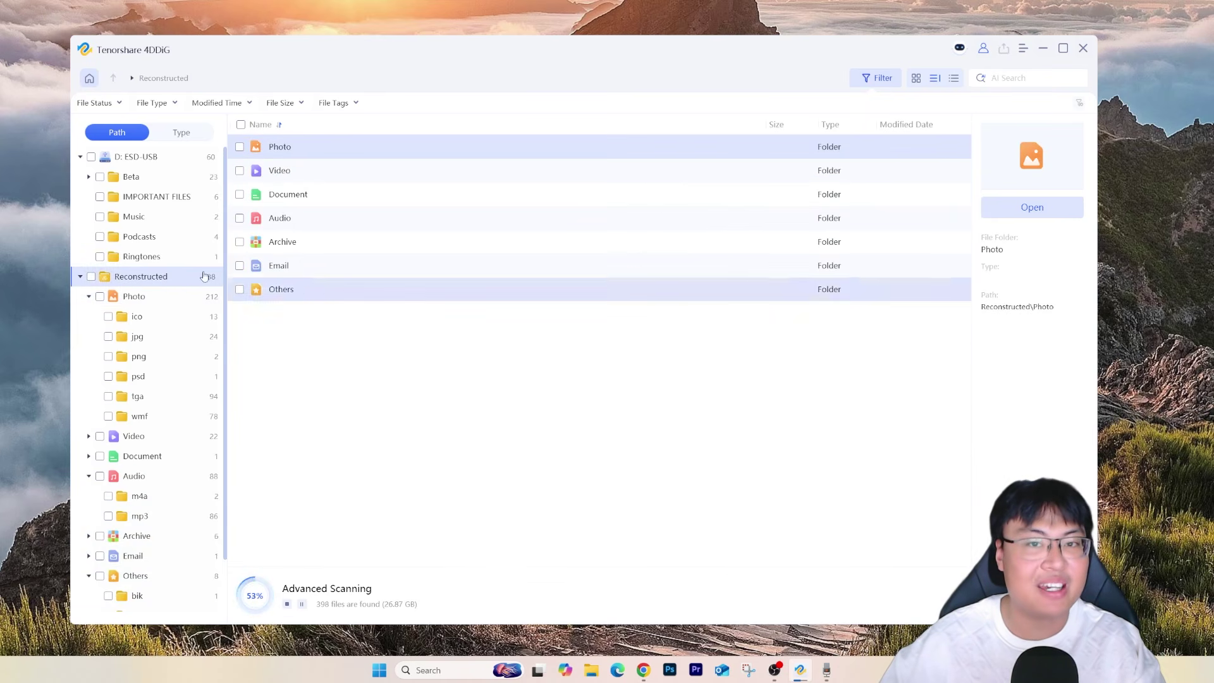
pyautogui.click(140, 217)
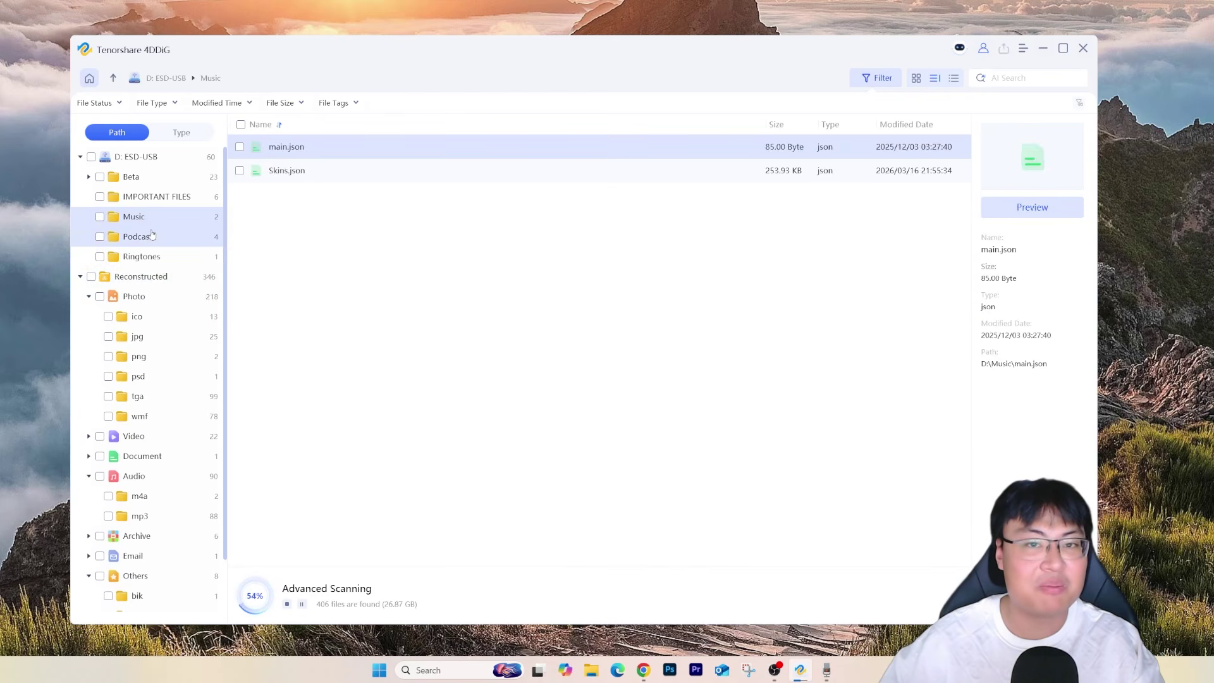
pyautogui.click(420, 170)
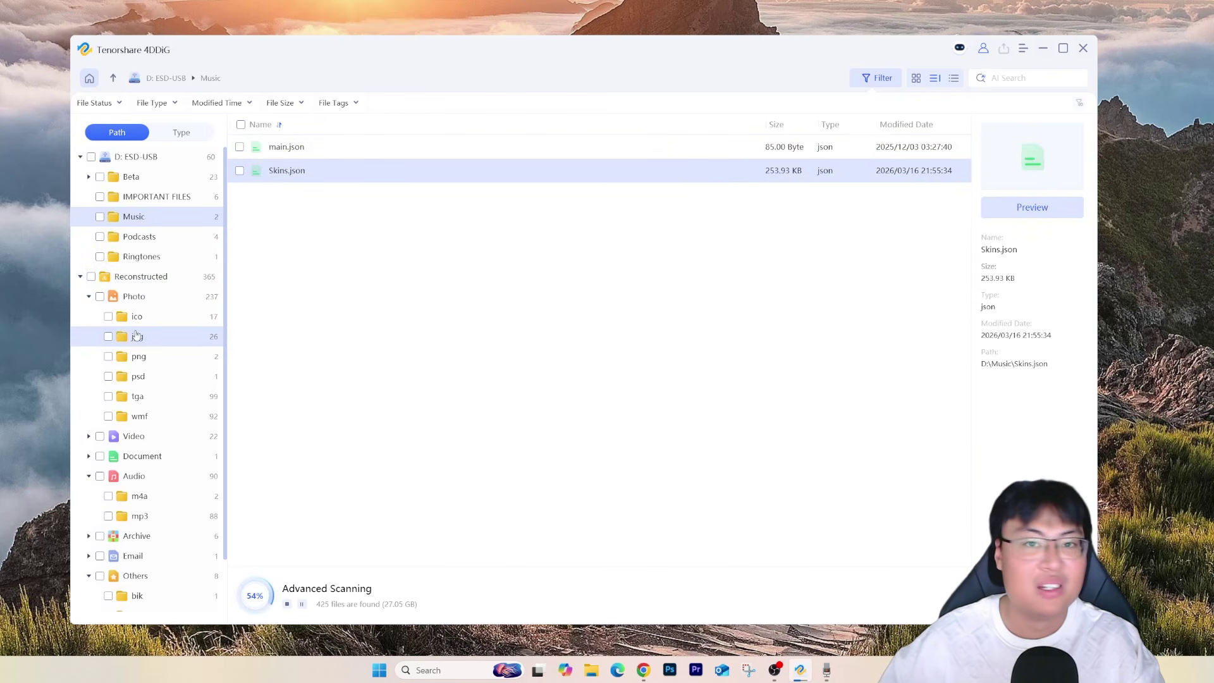
pyautogui.click(163, 240)
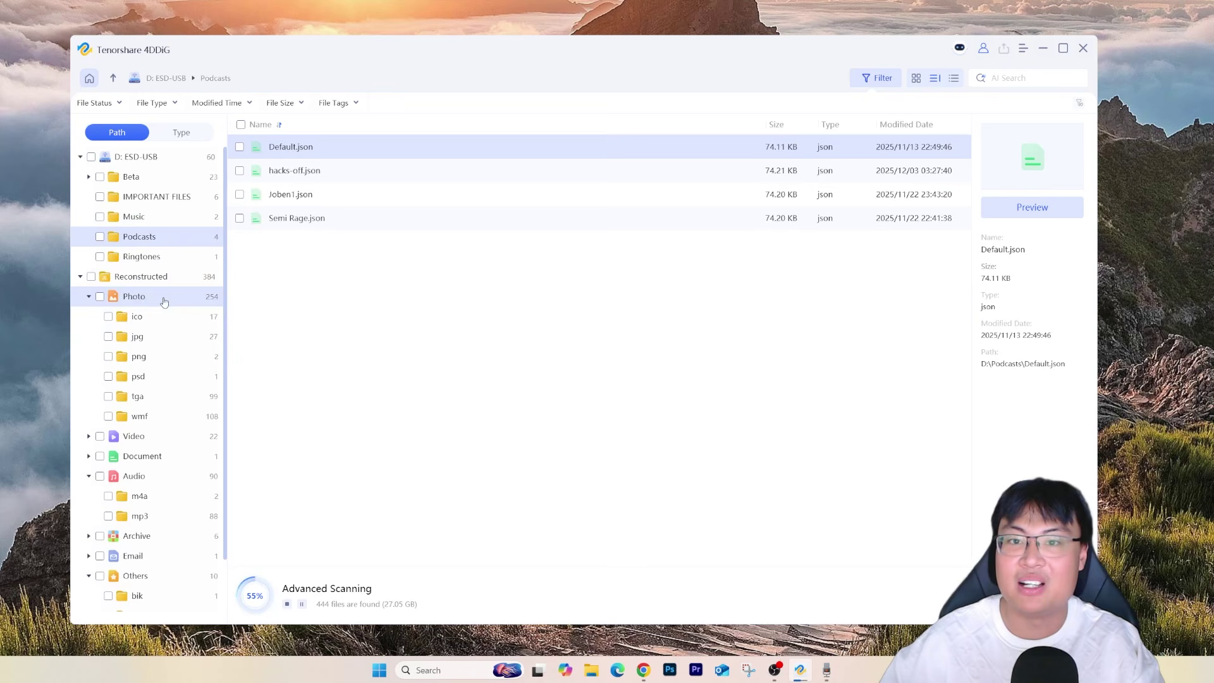
# Step: Look through the D: ESD-USB file list again and select the IMPORTANT FILES folder
pyautogui.click(163, 157)
pyautogui.scroll(-2, 492, 308)
pyautogui.scroll(-2, 492, 308)
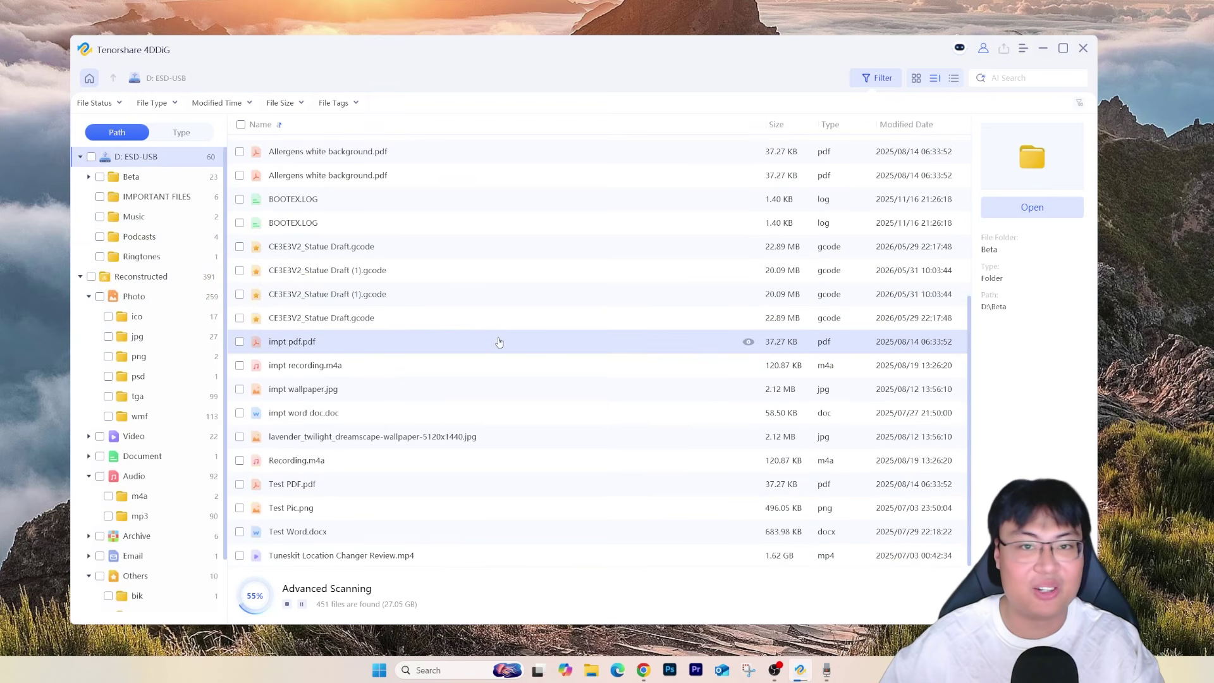
pyautogui.scroll(4, 481, 404)
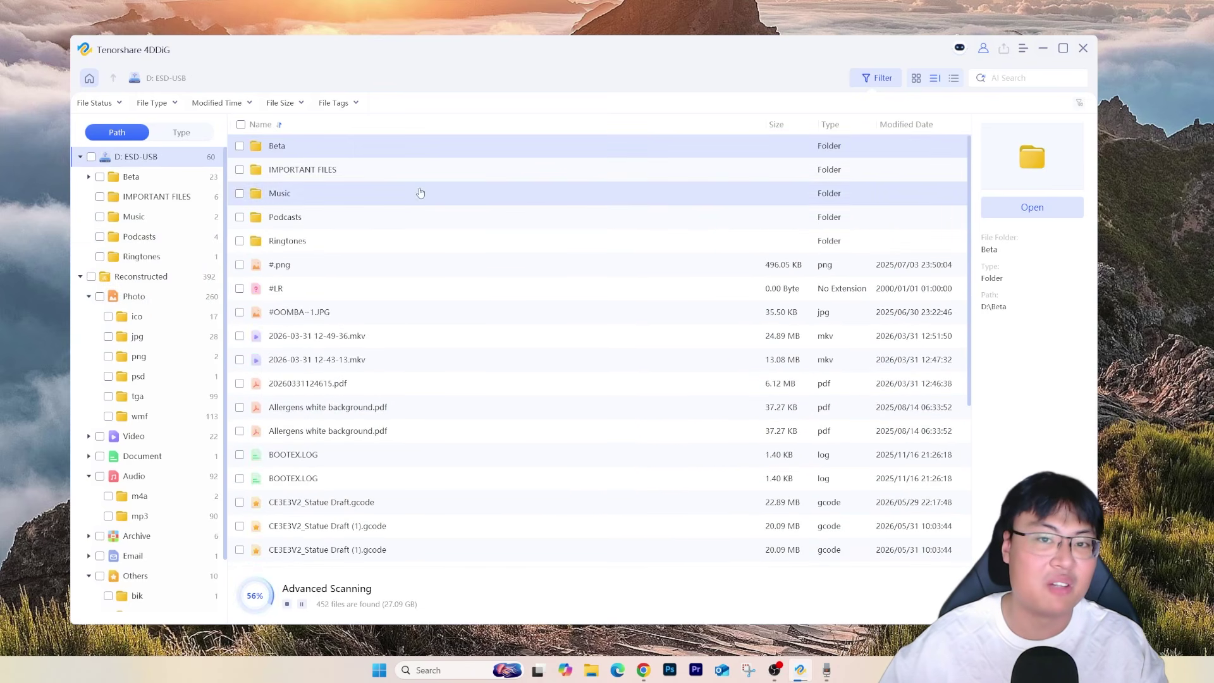
pyautogui.click(425, 172)
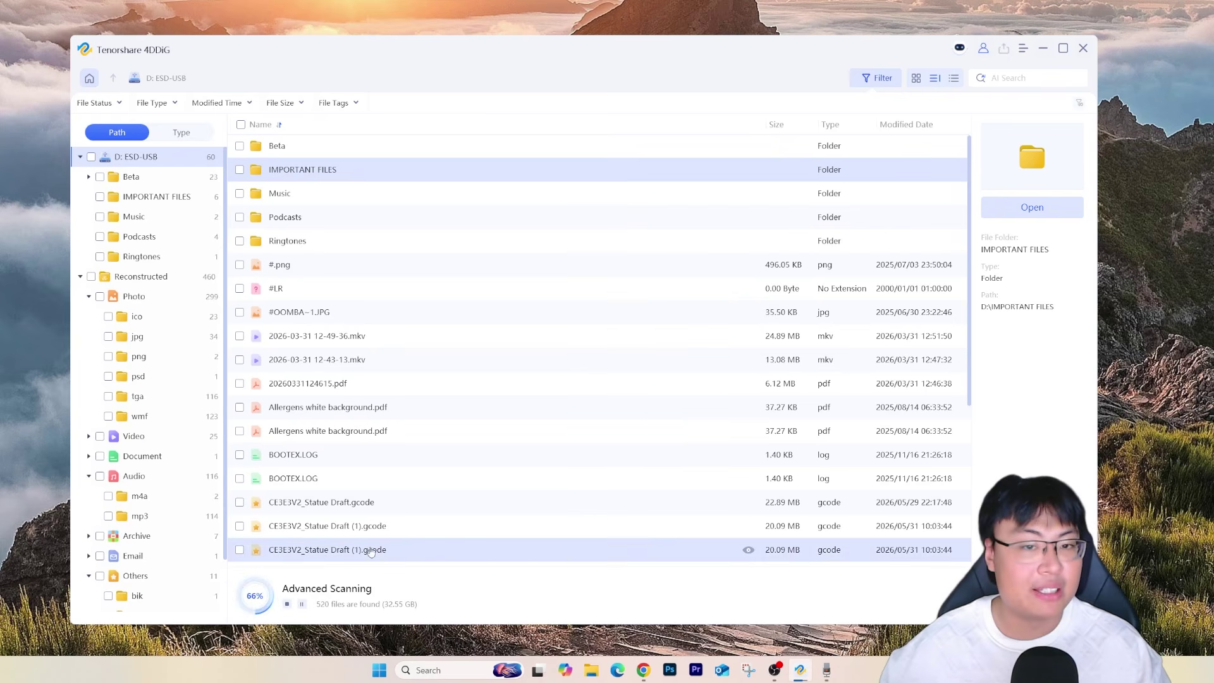
# Step: Stop the running Advanced Scanning of the USB drive and confirm stopping it
pyautogui.click(288, 604)
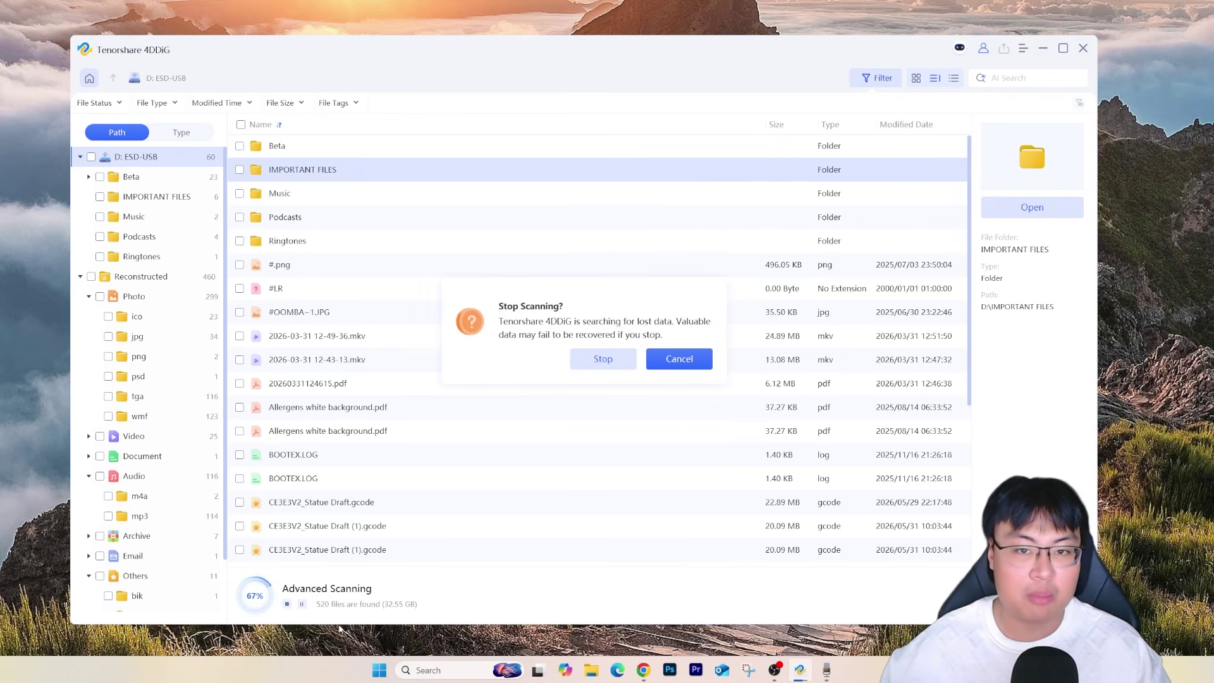
pyautogui.click(678, 358)
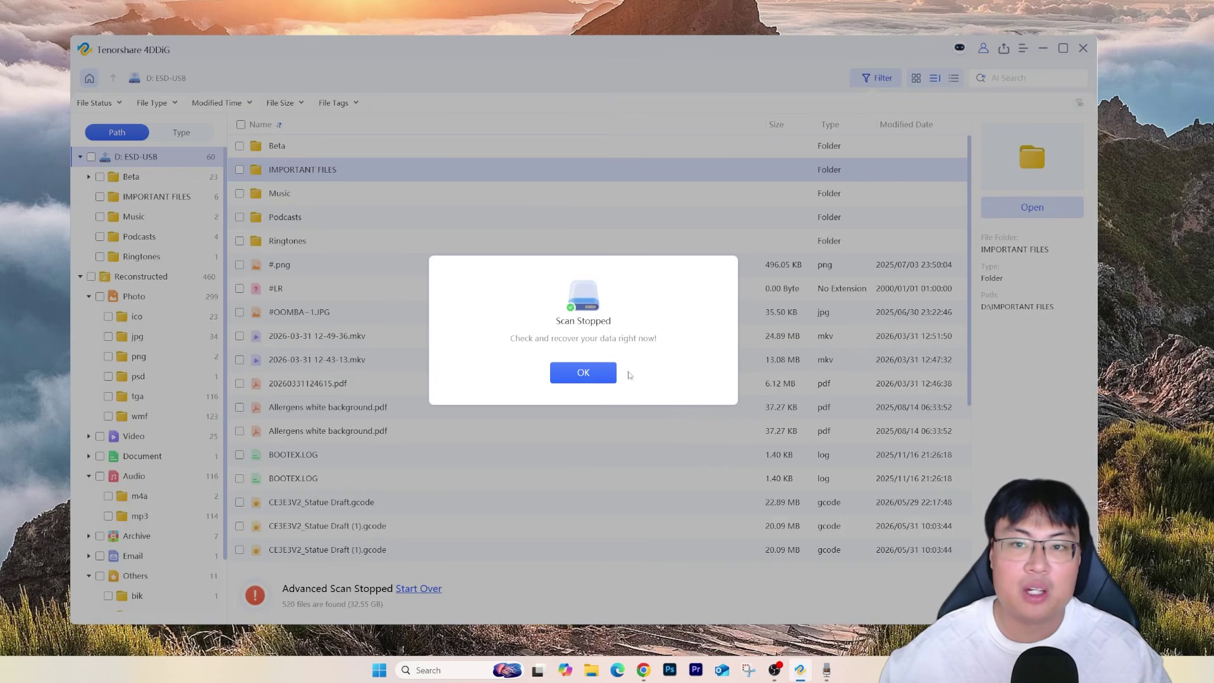
# Step: Dismiss the scan-stopped notice and open the IMPORTANT FILES folder in the D: ESD-USB results
pyautogui.click(609, 373)
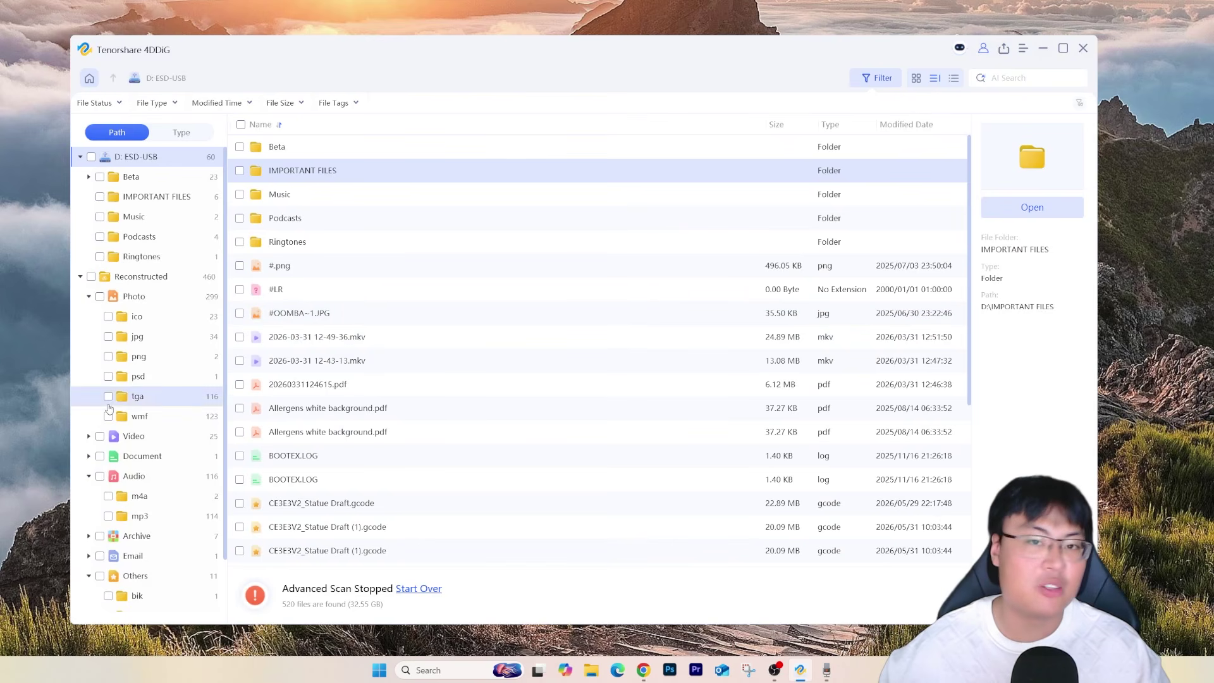
pyautogui.scroll(-1, 392, 434)
pyautogui.scroll(1, 316, 354)
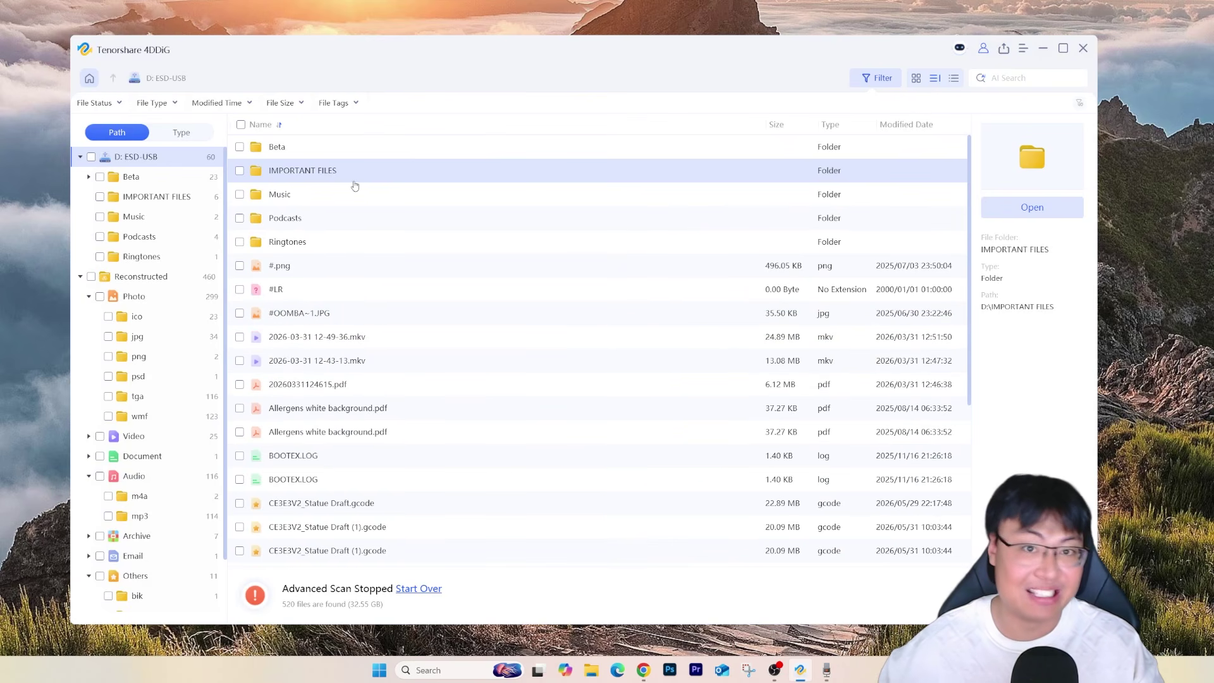
pyautogui.doubleClick(401, 172)
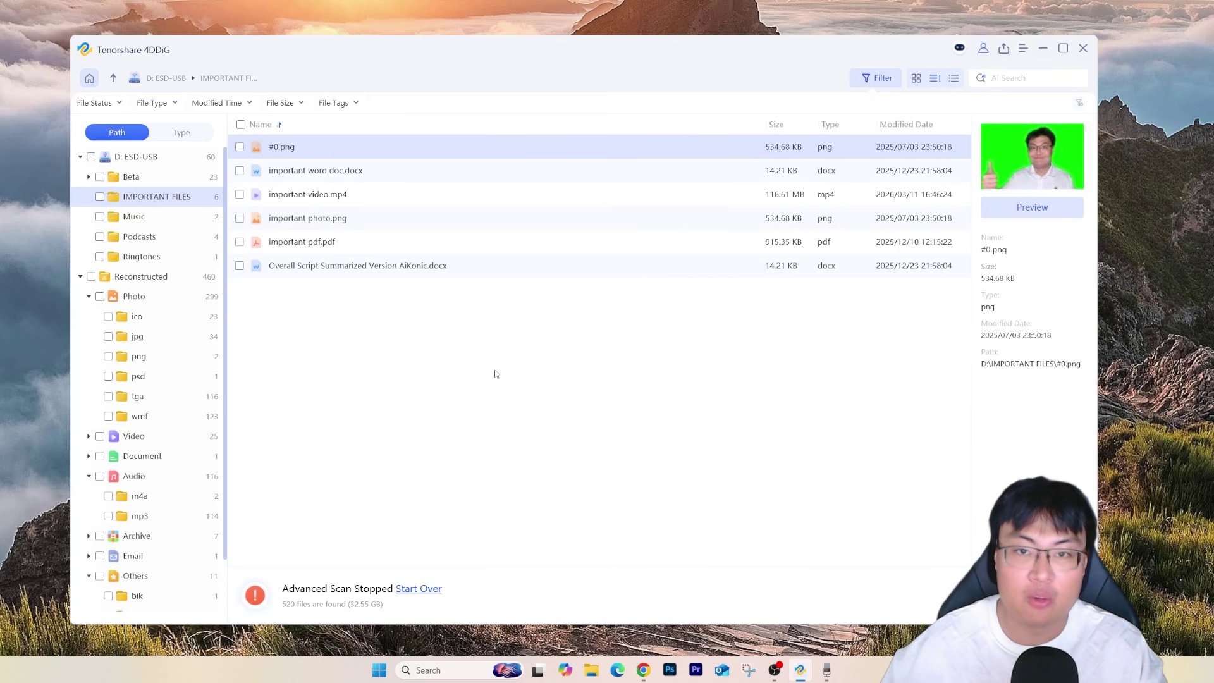
# Step: Open the preview of important word doc.docx and switch through the video, photo and PDF previews
pyautogui.click(402, 172)
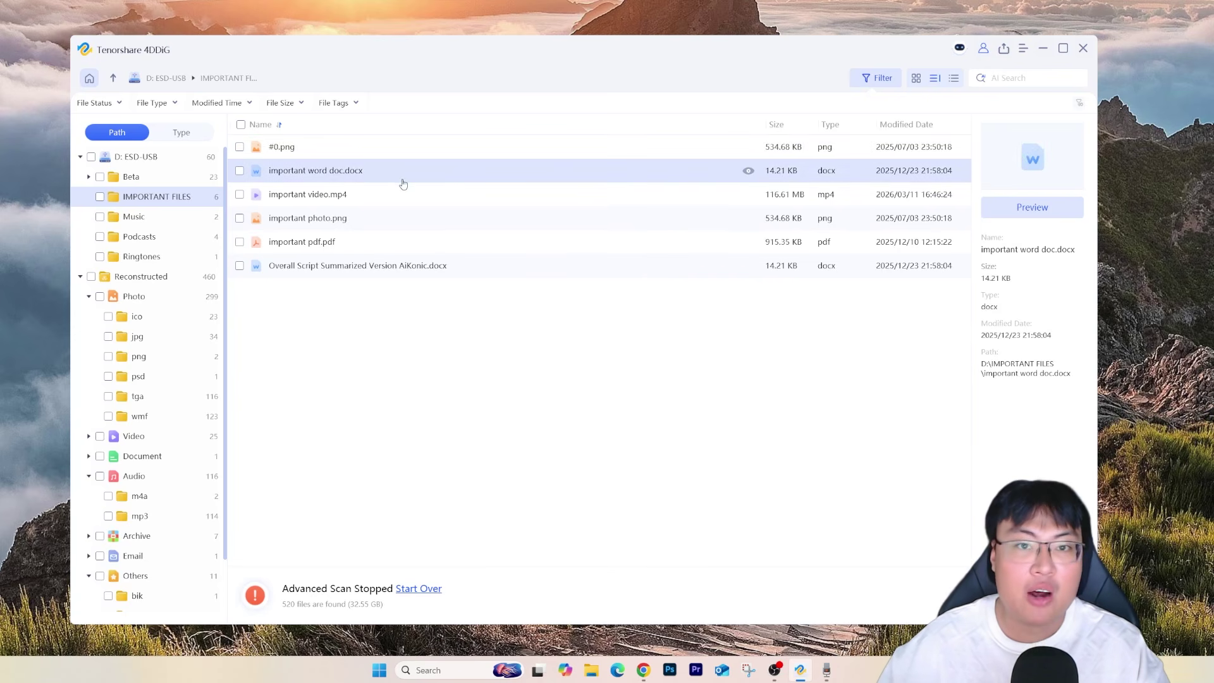
pyautogui.click(1014, 210)
pyautogui.click(509, 468)
pyautogui.click(588, 468)
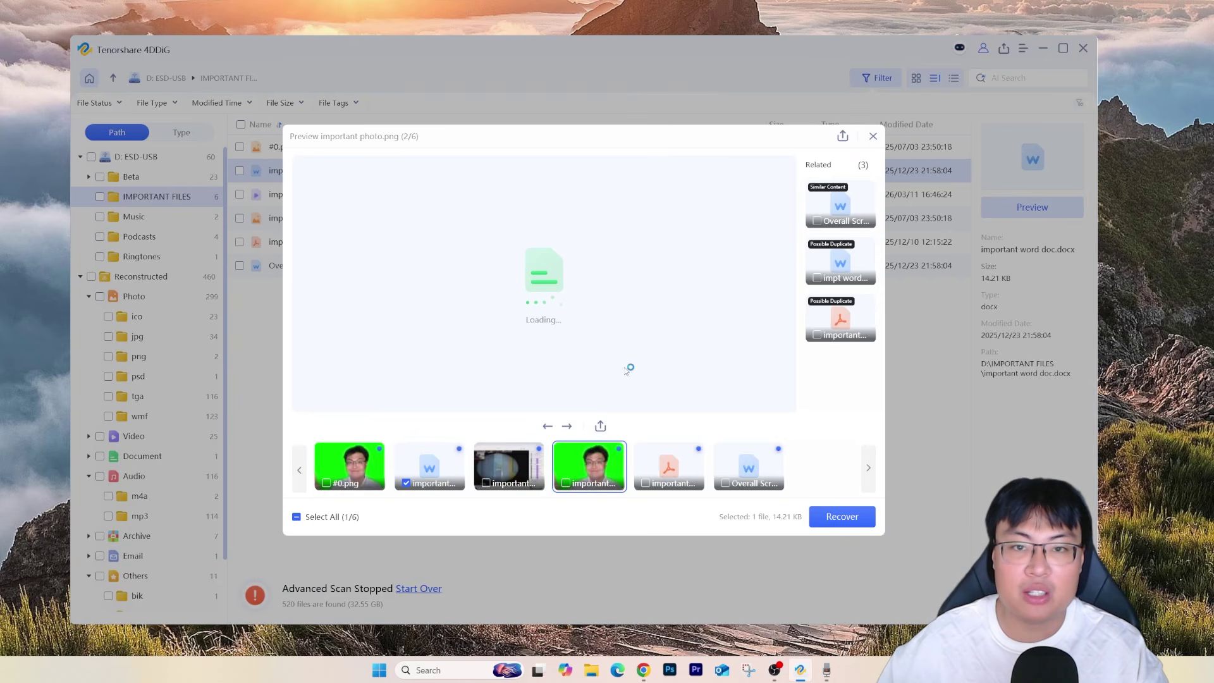
pyautogui.click(695, 468)
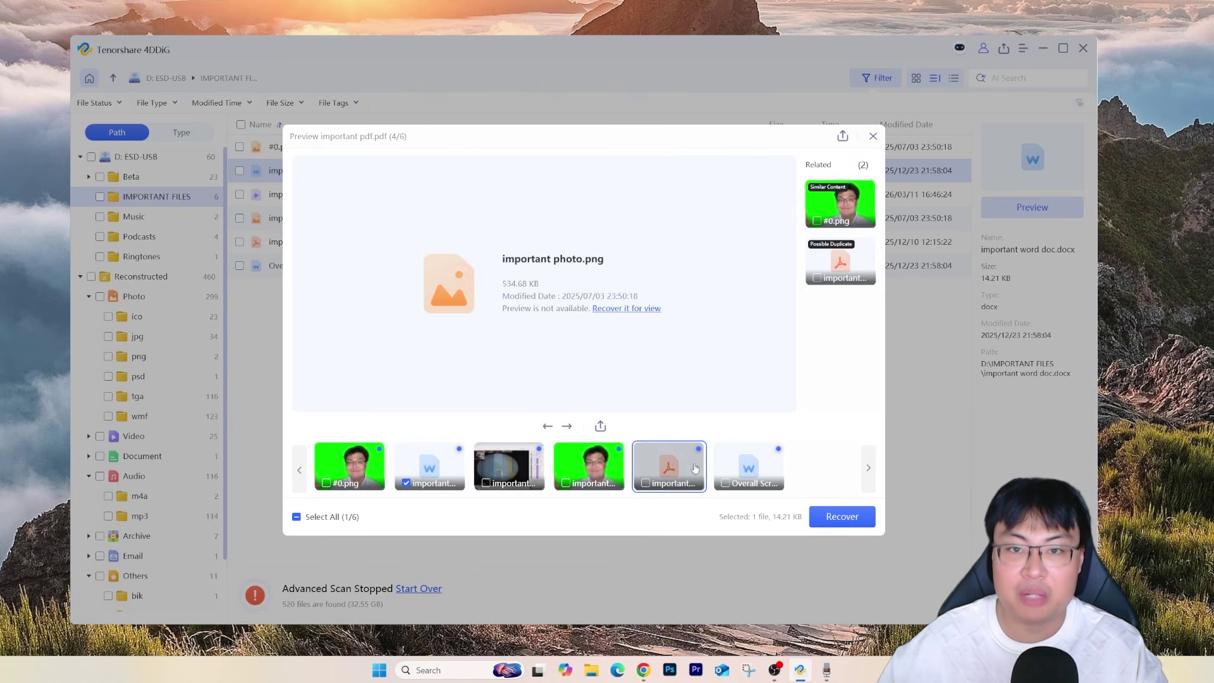
# Step: Preview important video.mp4, skipping ahead to about 0:40, pausing it, and moving on to about 1:47
pyautogui.click(509, 468)
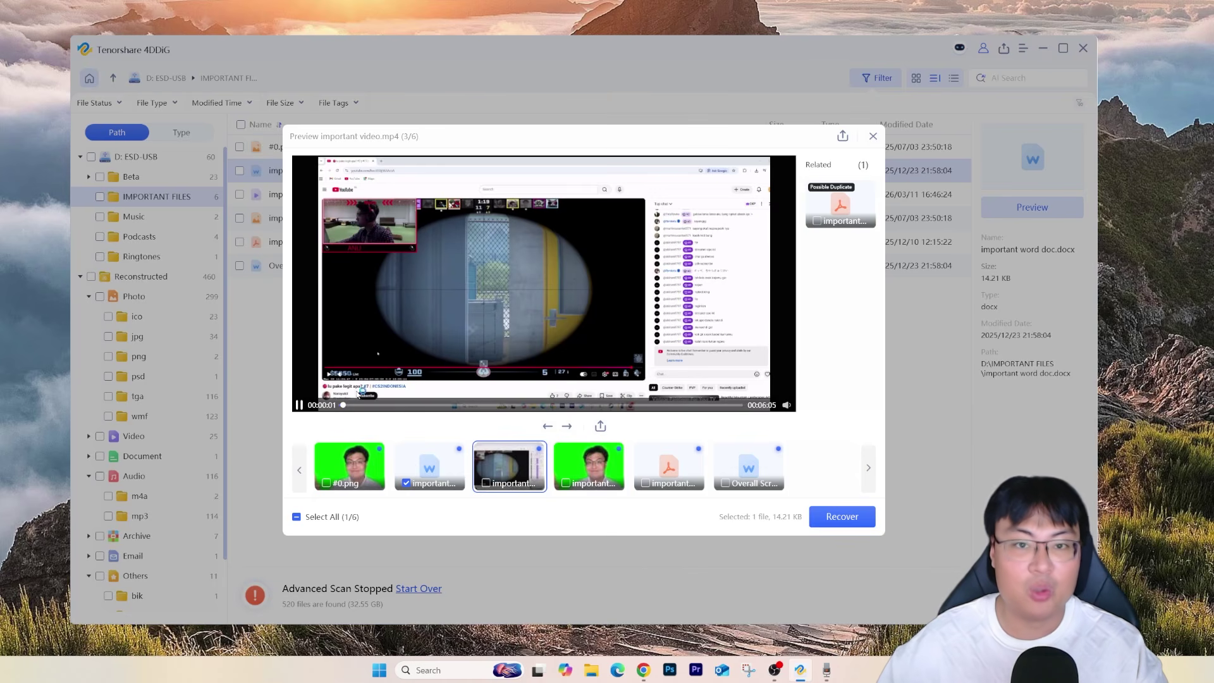
pyautogui.click(389, 406)
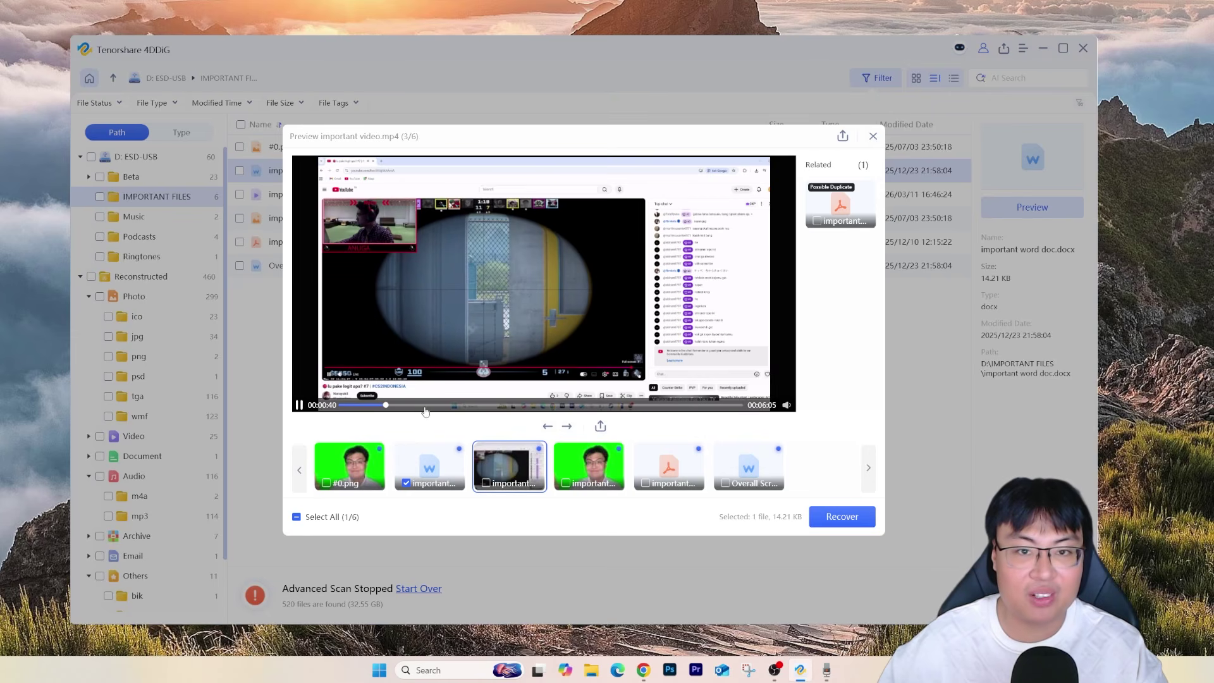
pyautogui.click(422, 342)
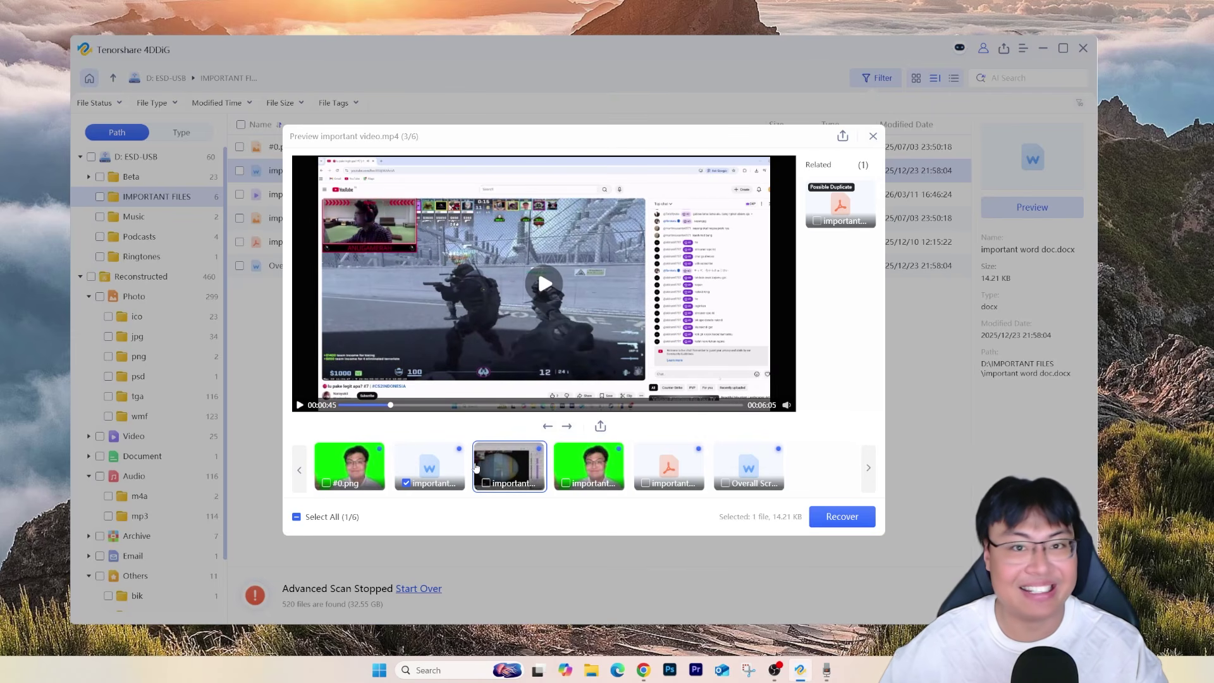
pyautogui.click(459, 410)
pyautogui.click(459, 406)
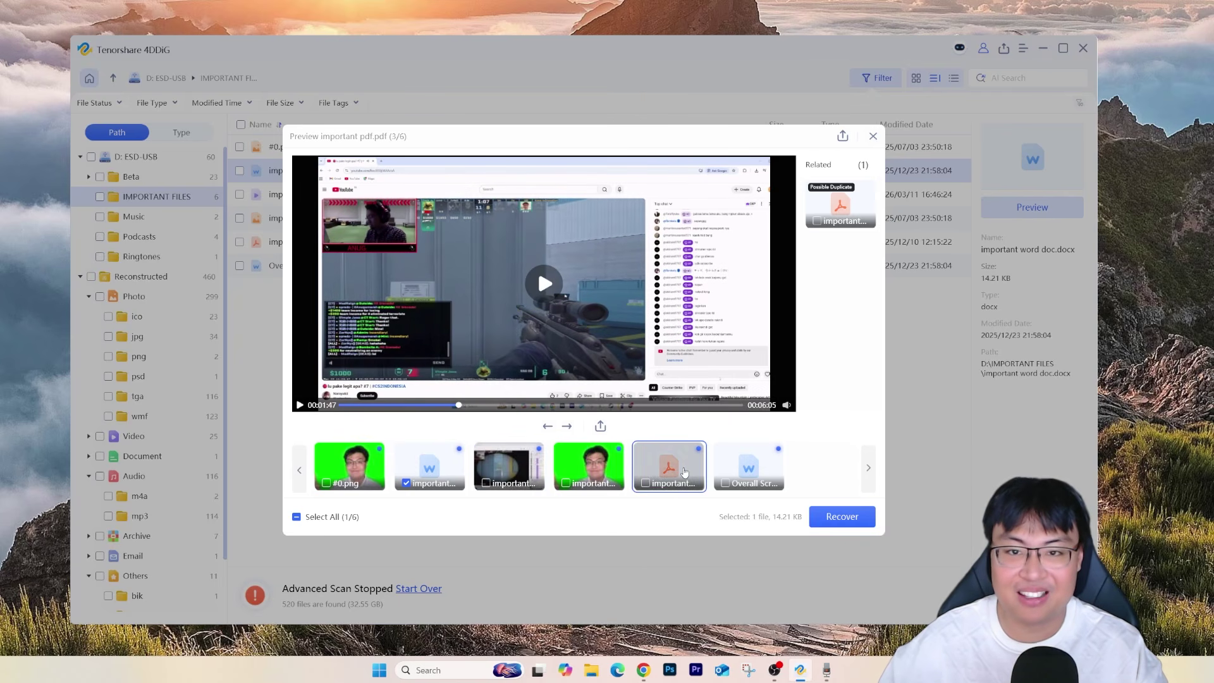
# Step: Preview important pdf.pdf and read through Overall Script Summarized Version AiKonic.docx
pyautogui.click(685, 474)
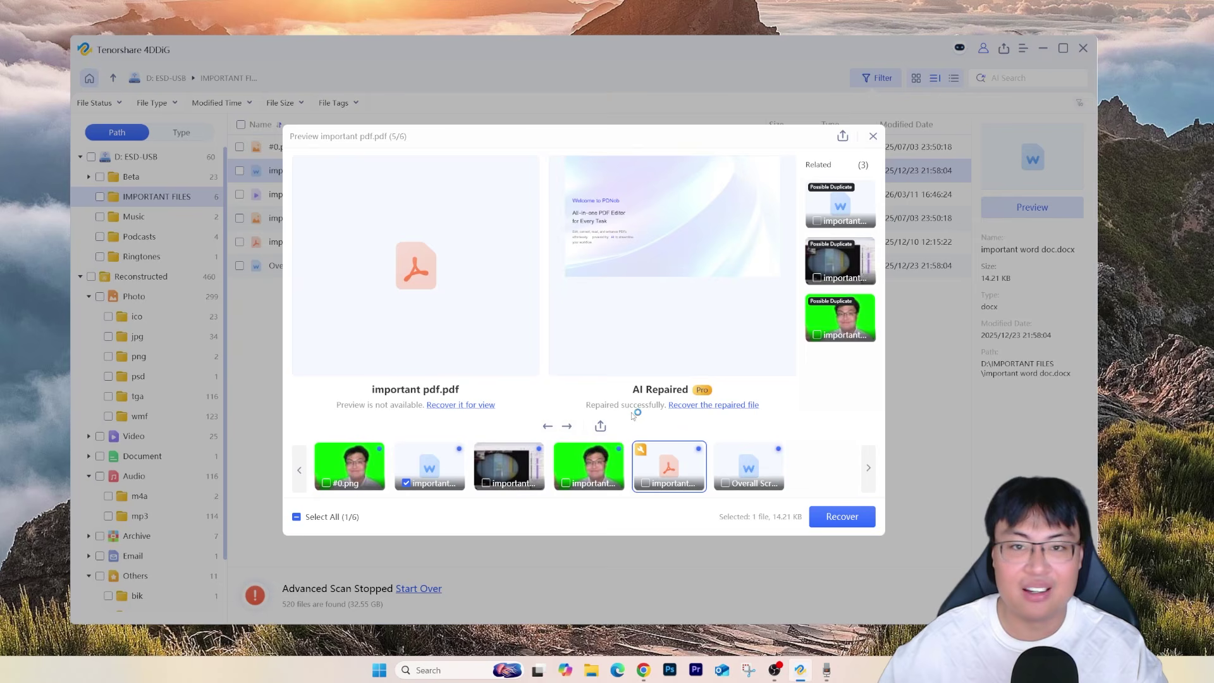
pyautogui.click(748, 466)
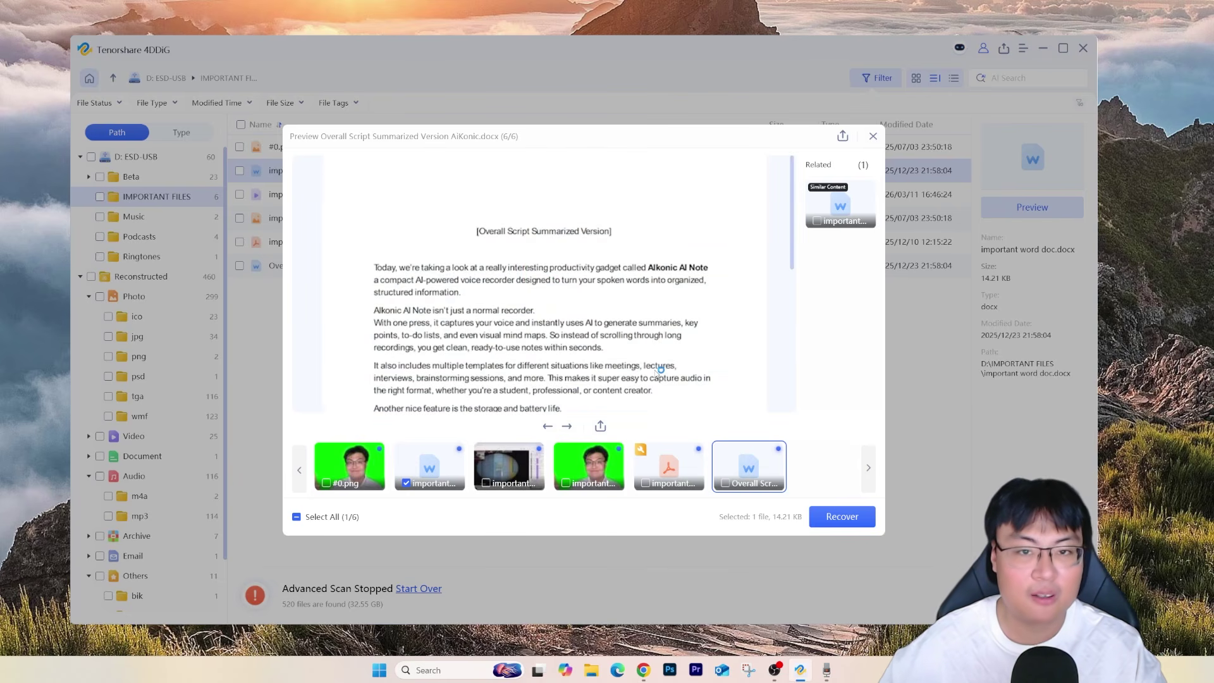
pyautogui.scroll(-5, 585, 343)
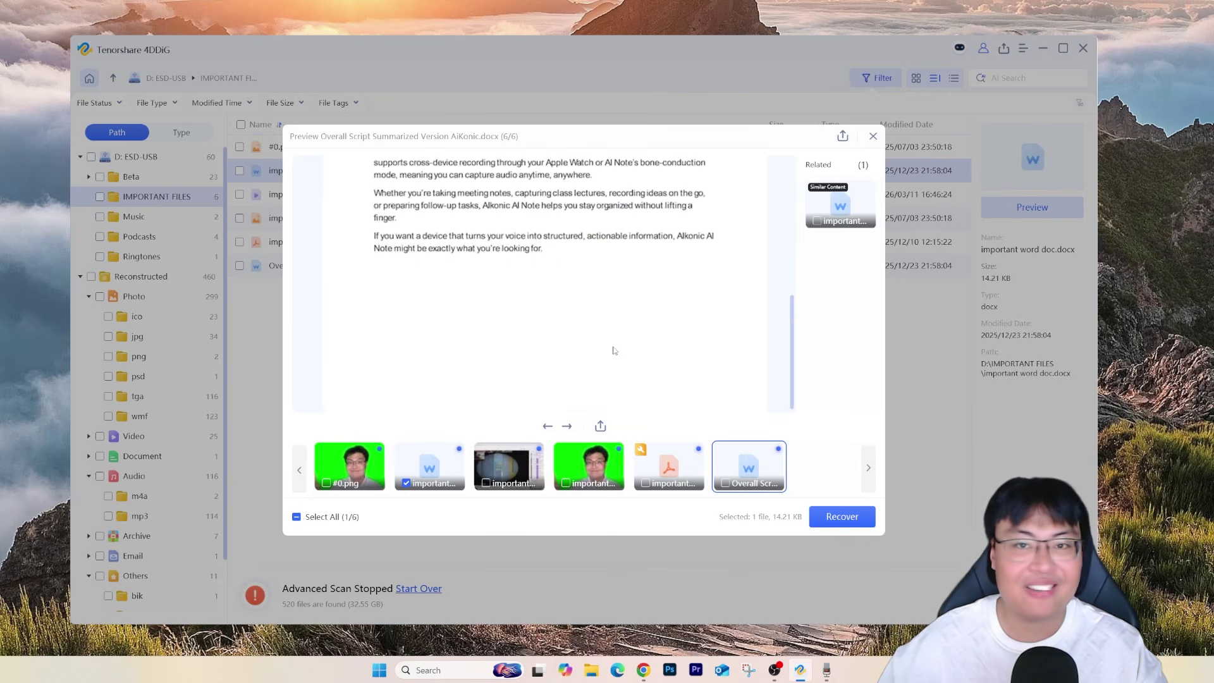
pyautogui.scroll(4, 618, 350)
pyautogui.scroll(-2, 633, 335)
pyautogui.scroll(-2, 632, 338)
pyautogui.scroll(5, 628, 353)
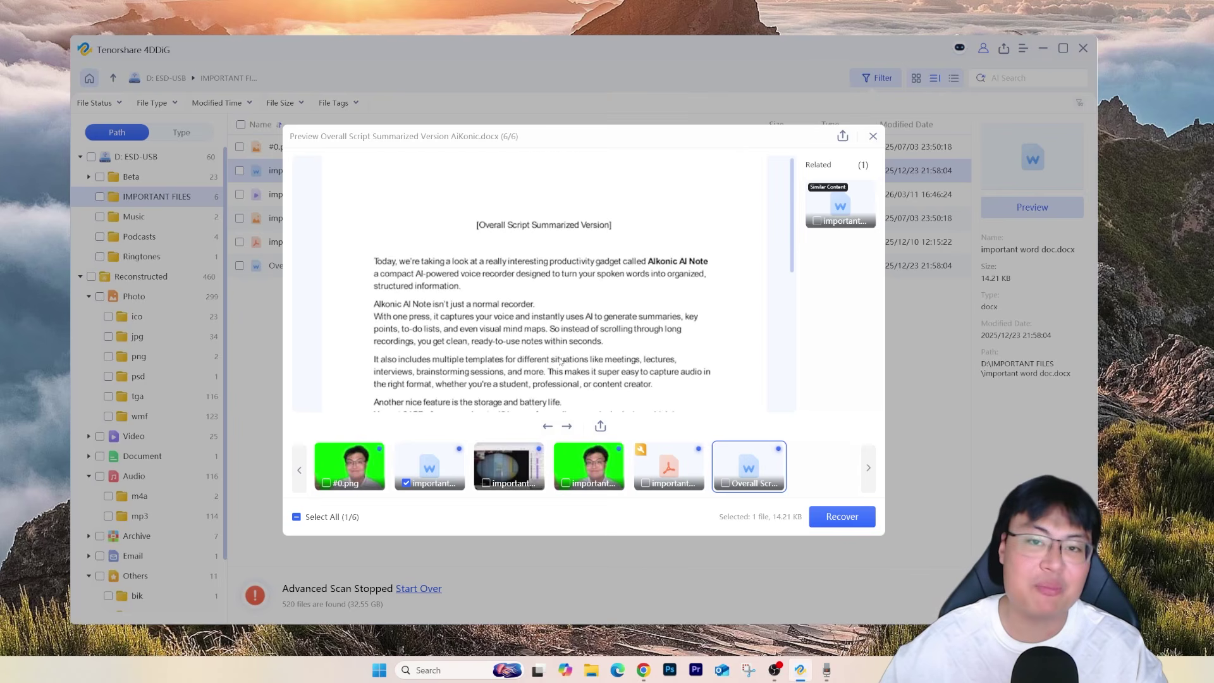
pyautogui.scroll(-6, 695, 387)
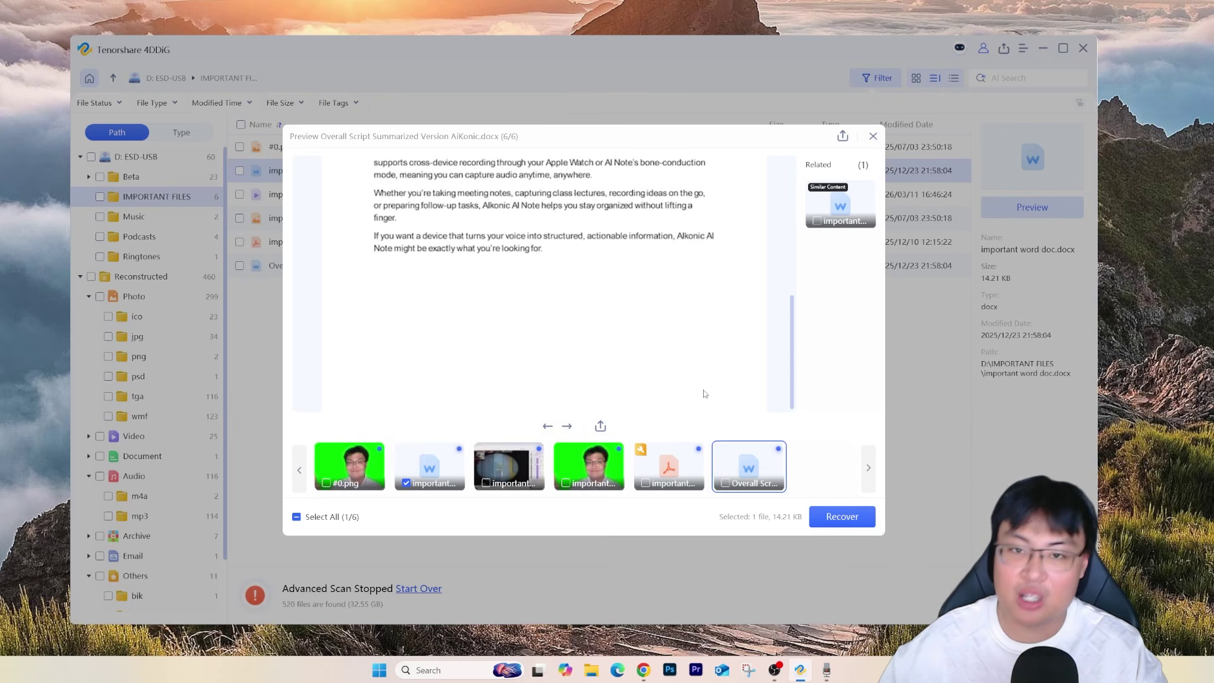
# Step: Mark the Overall Script document, important pdf, important photo and important video for recovery, leaving important word doc unmarked
pyautogui.click(725, 483)
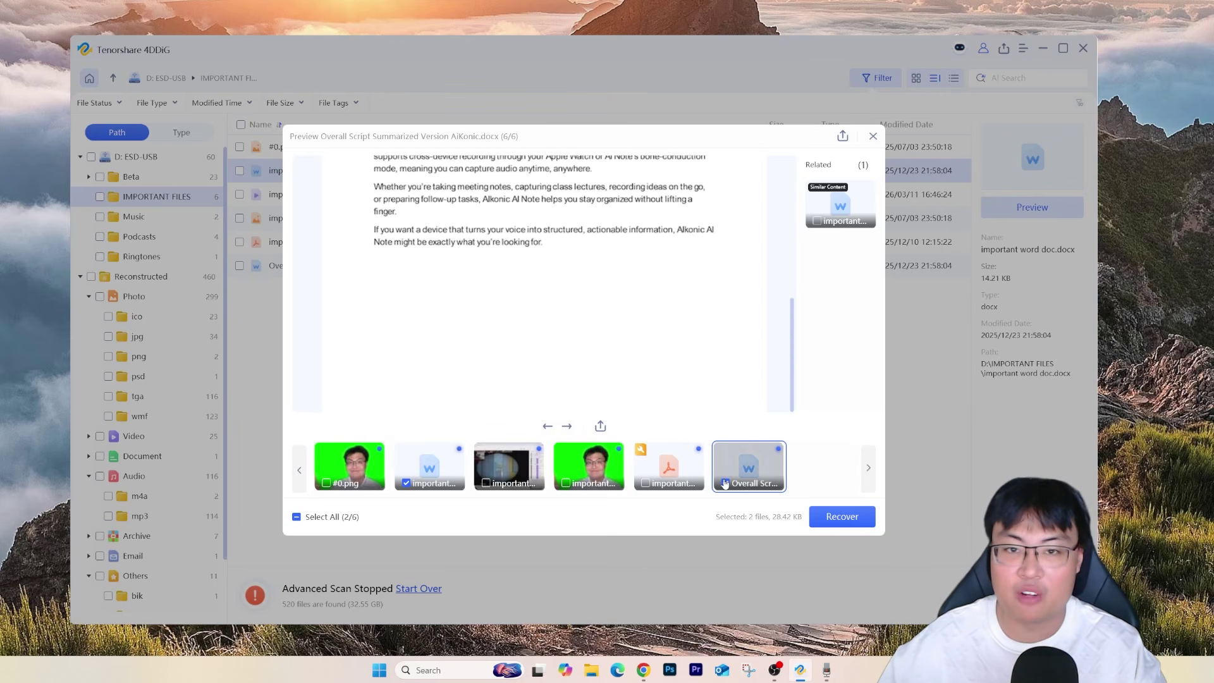
pyautogui.click(645, 483)
pyautogui.click(565, 483)
pyautogui.click(485, 483)
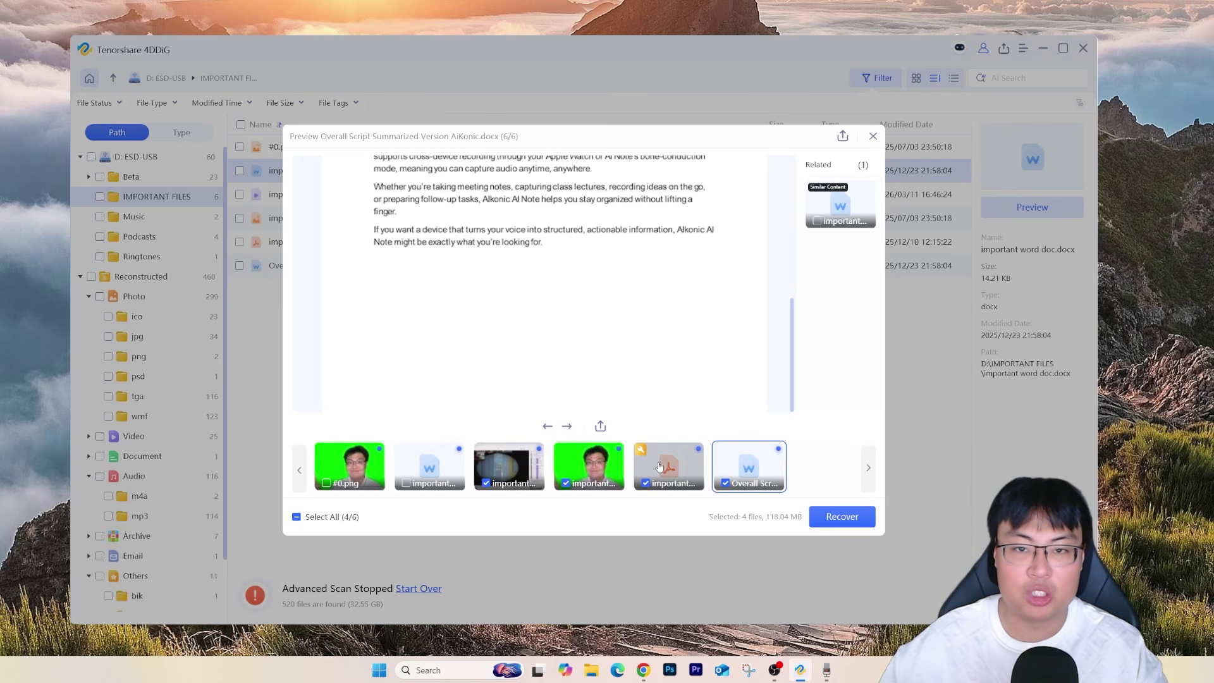
# Step: Recover the marked files to ESD-USB (D:), saving by path and accepting the original disk as the destination anyway
pyautogui.click(841, 516)
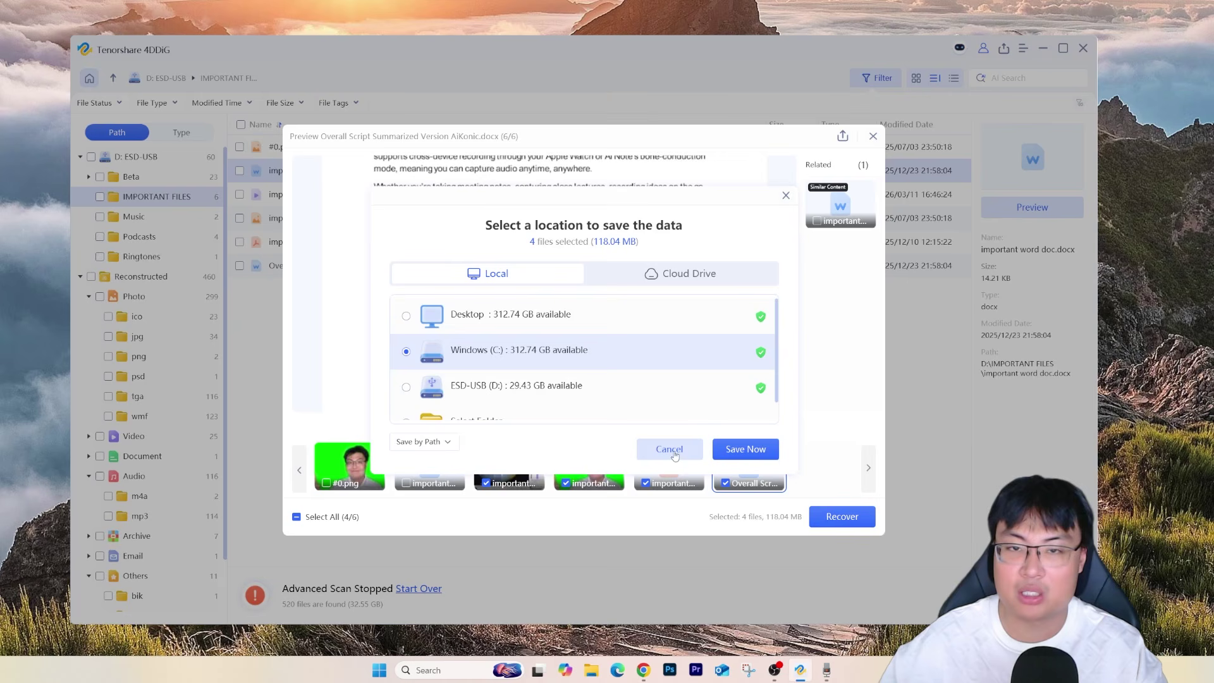
pyautogui.scroll(-1, 574, 357)
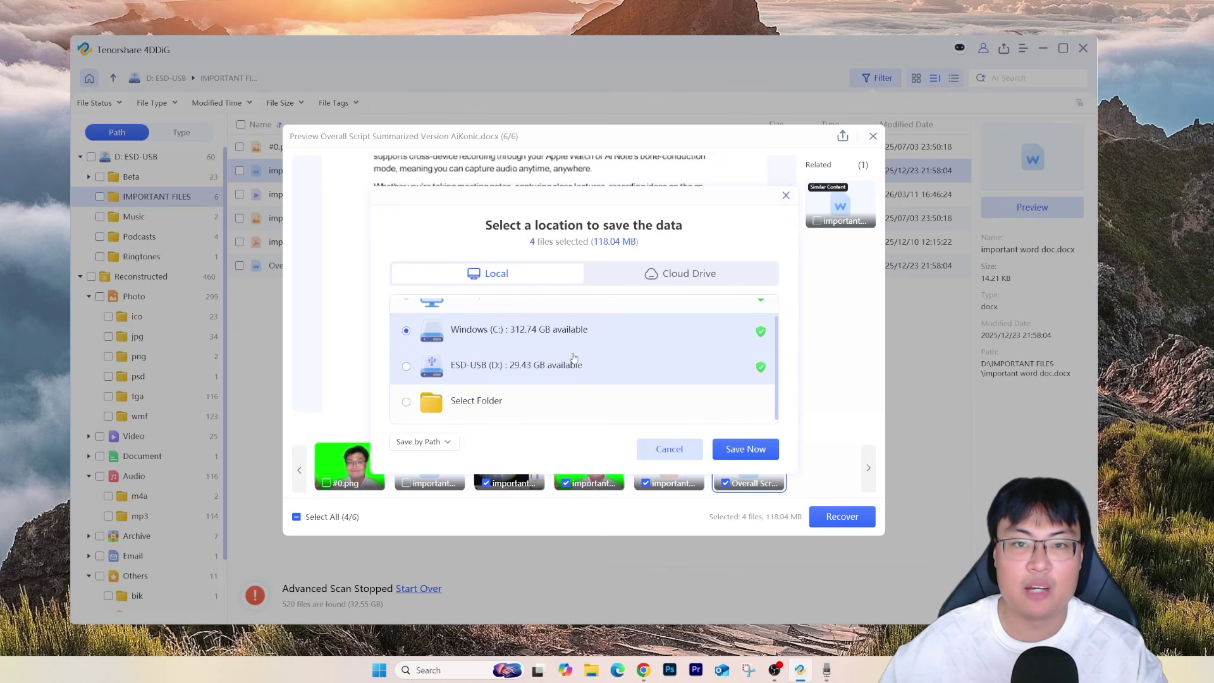
pyautogui.scroll(1, 582, 387)
pyautogui.scroll(-1, 570, 344)
pyautogui.click(510, 377)
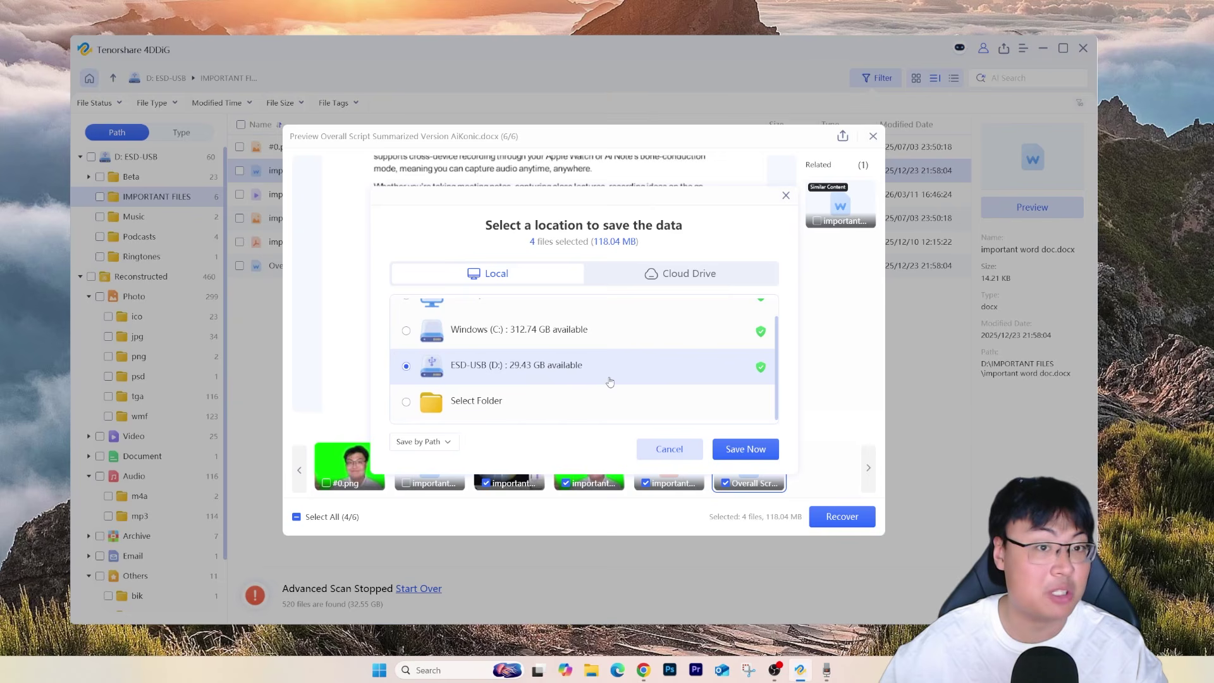
pyautogui.click(750, 452)
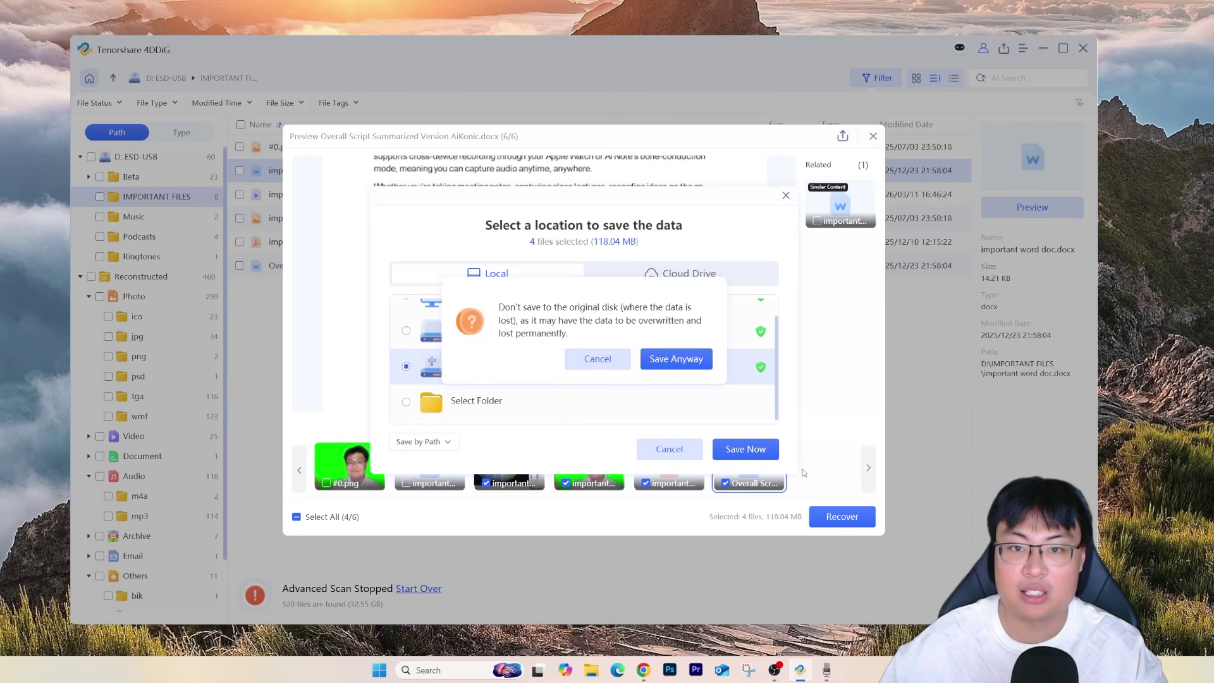
pyautogui.click(687, 367)
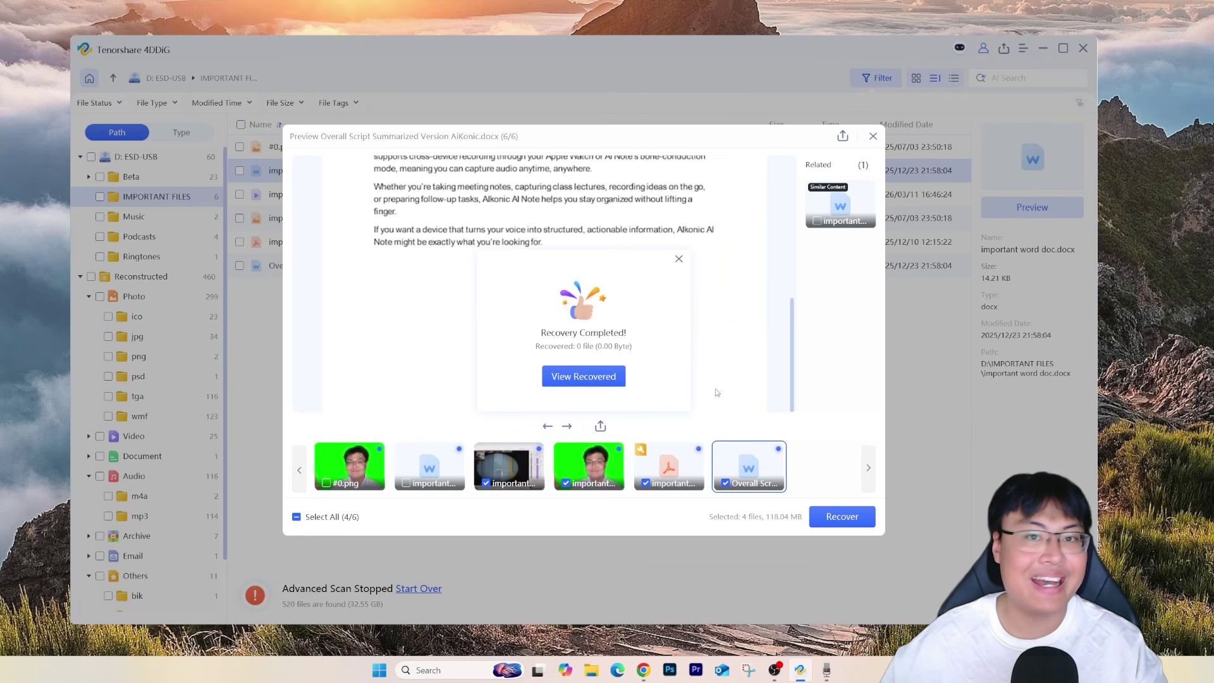
# Step: View the recovered data in File Explorer and open IMPORTANT FILES inside 4DDIG_20260608_163616 on ESD-USB (D:)
pyautogui.click(613, 376)
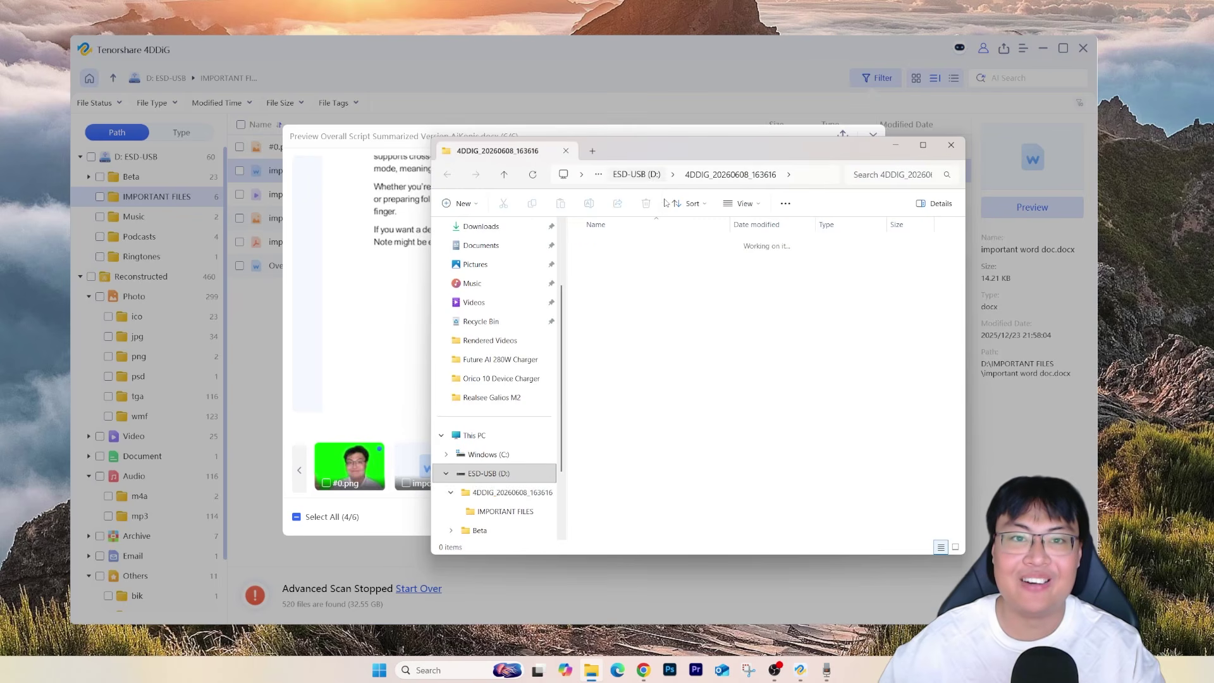
pyautogui.click(497, 473)
pyautogui.click(475, 435)
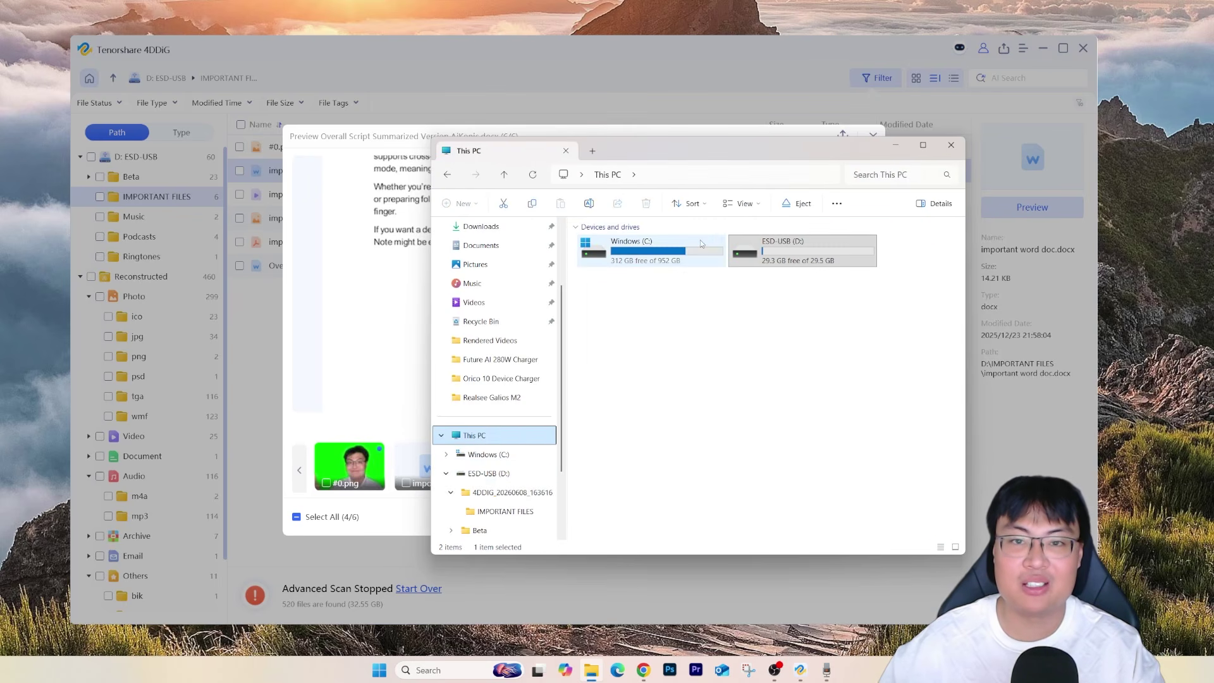
pyautogui.click(818, 251)
pyautogui.doubleClick(801, 256)
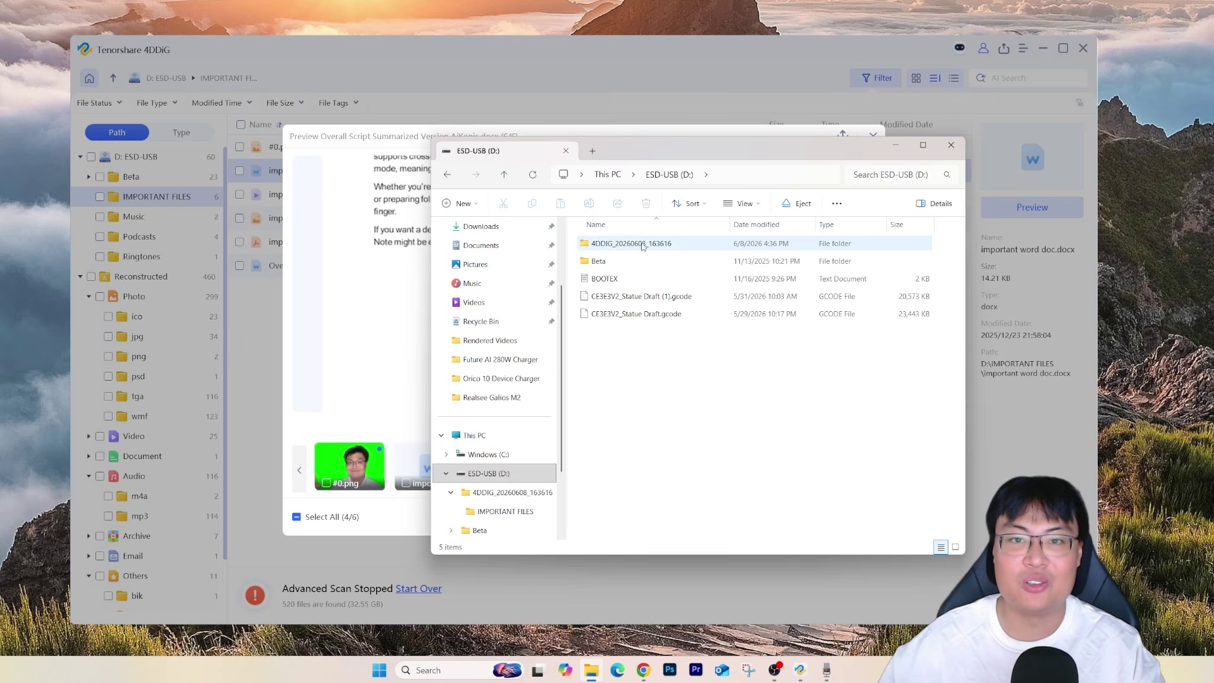
pyautogui.doubleClick(642, 245)
pyautogui.doubleClick(639, 244)
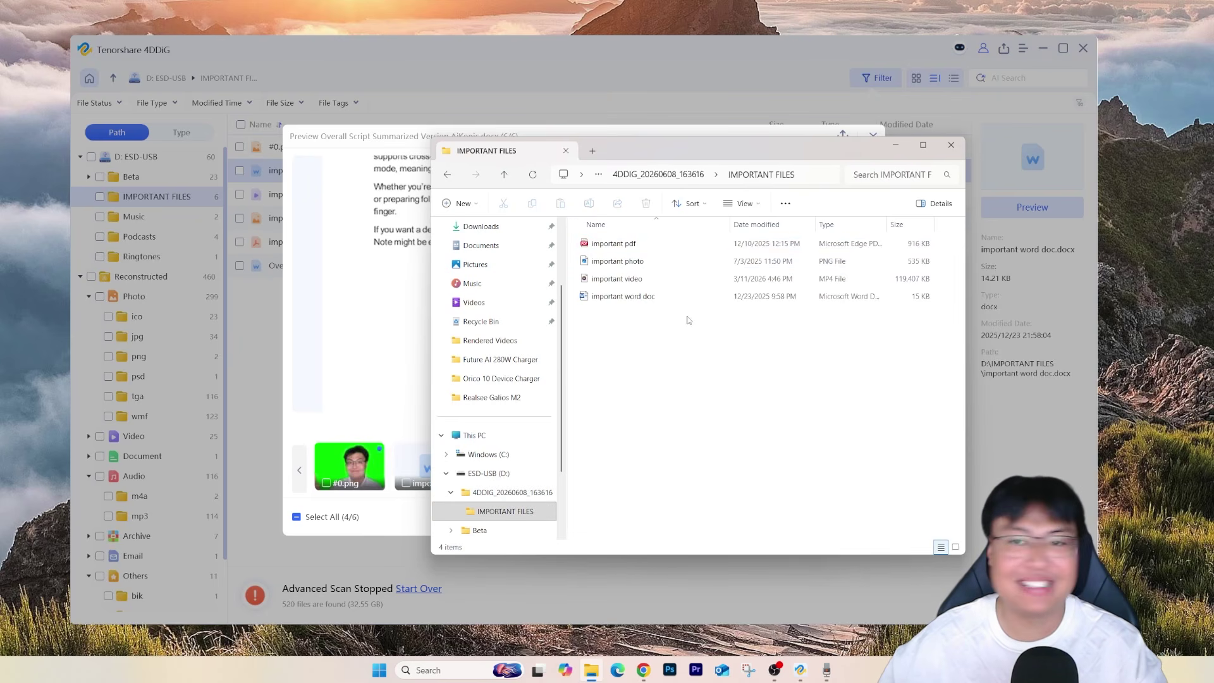
# Step: Check the recovered important pdf and important photo by opening each file and closing its viewer
pyautogui.doubleClick(689, 243)
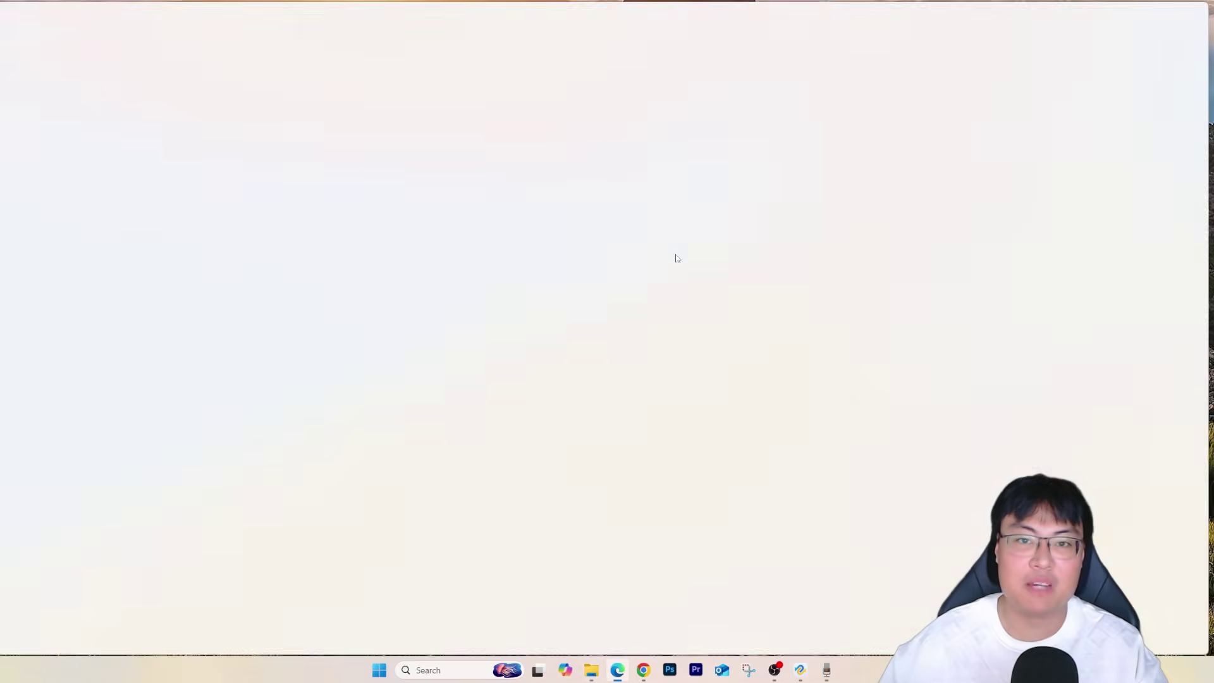
pyautogui.scroll(-15, 803, 264)
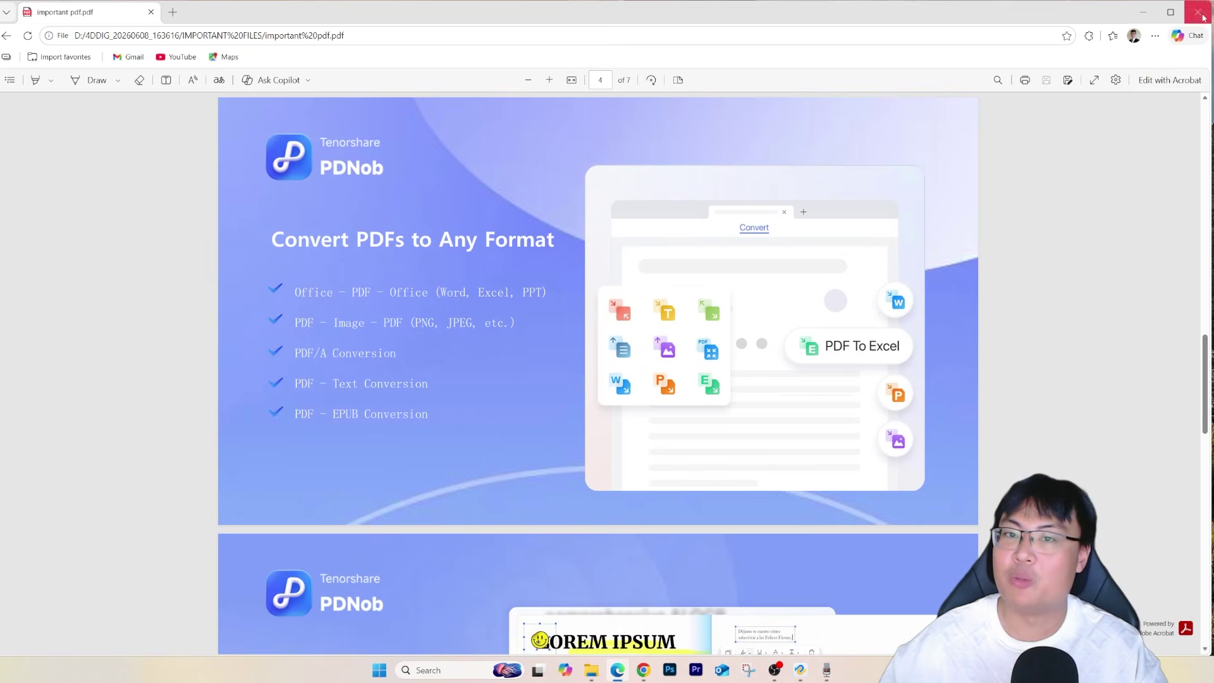
pyautogui.click(1200, 12)
pyautogui.doubleClick(689, 259)
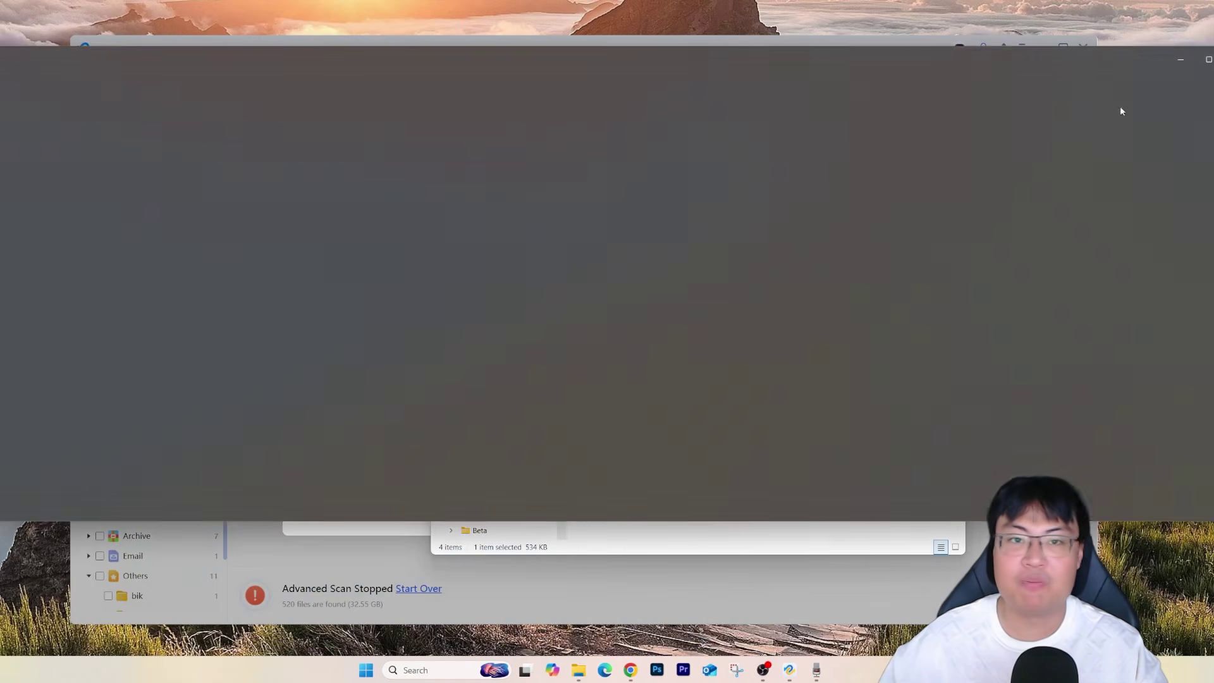
pyautogui.moveTo(944, 66); pyautogui.dragTo(1144, 113)
pyautogui.click(1213, 106)
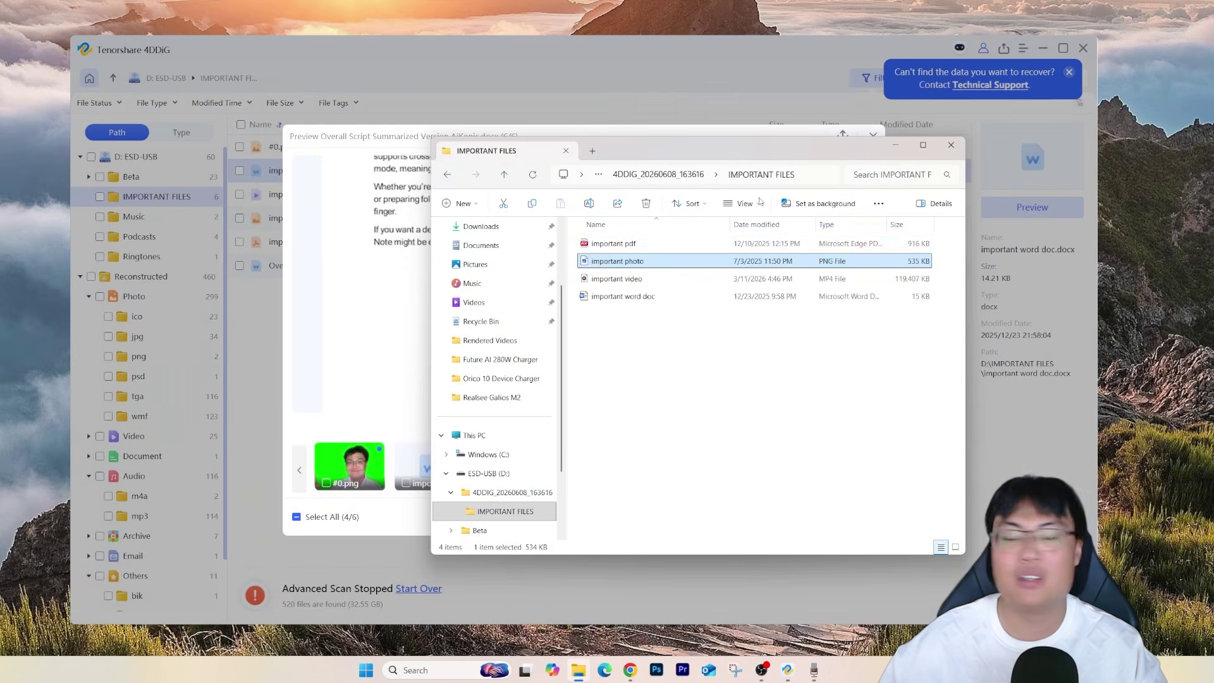
# Step: Play the recovered important video, close the player, and open important word doc in Word to check its content
pyautogui.doubleClick(656, 279)
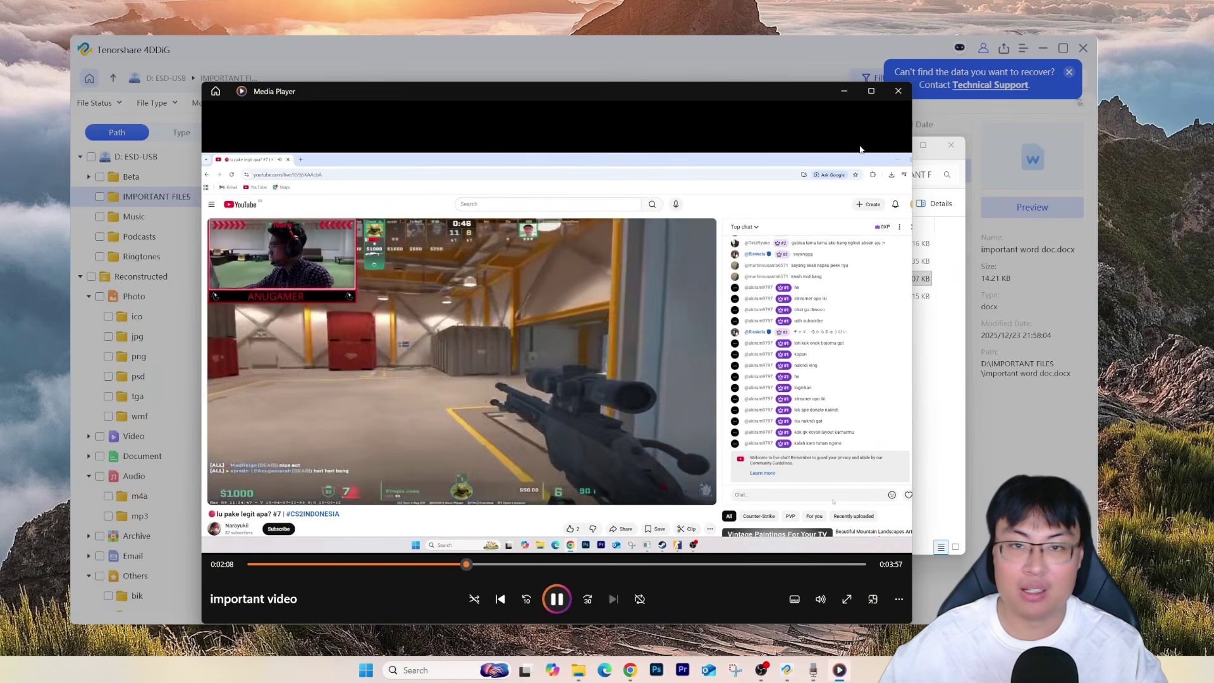
pyautogui.click(896, 93)
pyautogui.doubleClick(680, 297)
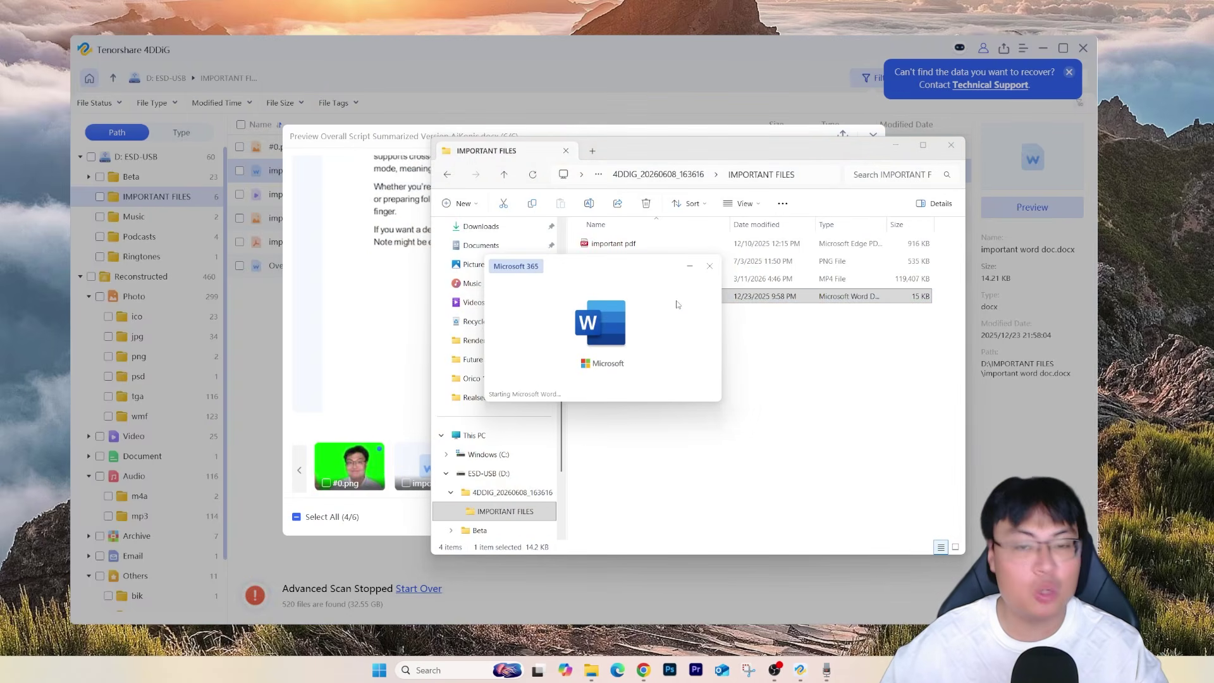
pyautogui.scroll(-5, 528, 316)
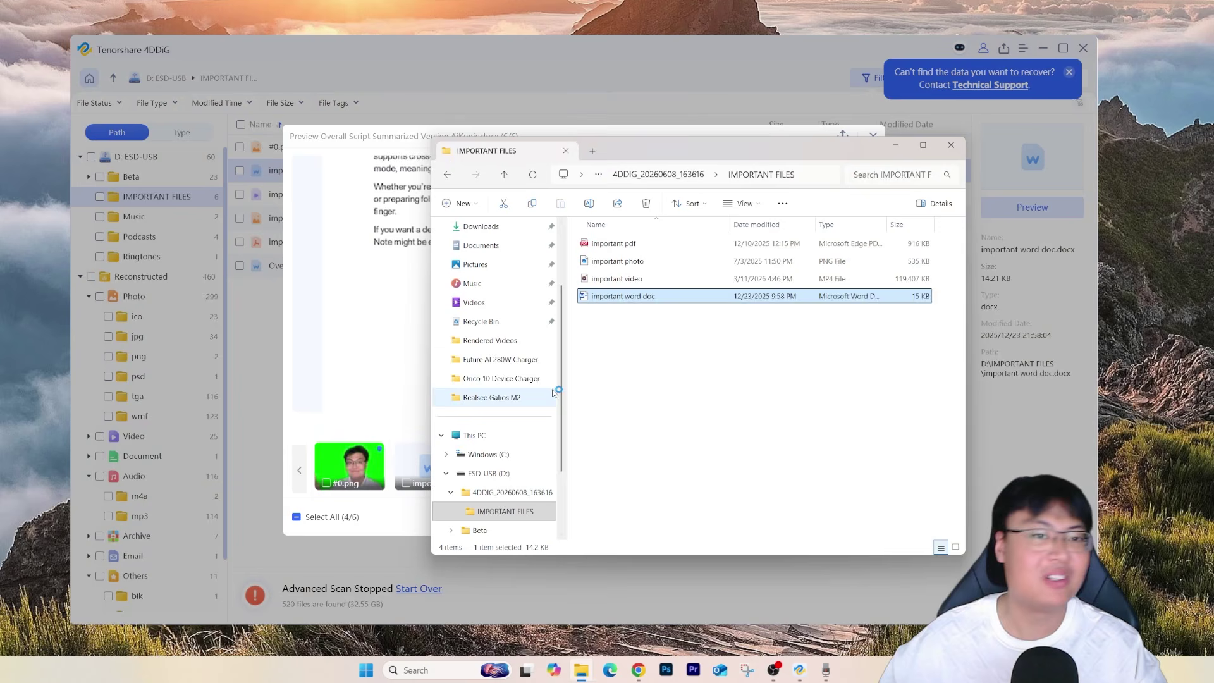
# Step: Leave the recovered folder and close the recovery-completed message and the file preview in Tenorshare 4DDiG
pyautogui.hotkey('alt', 'Up')
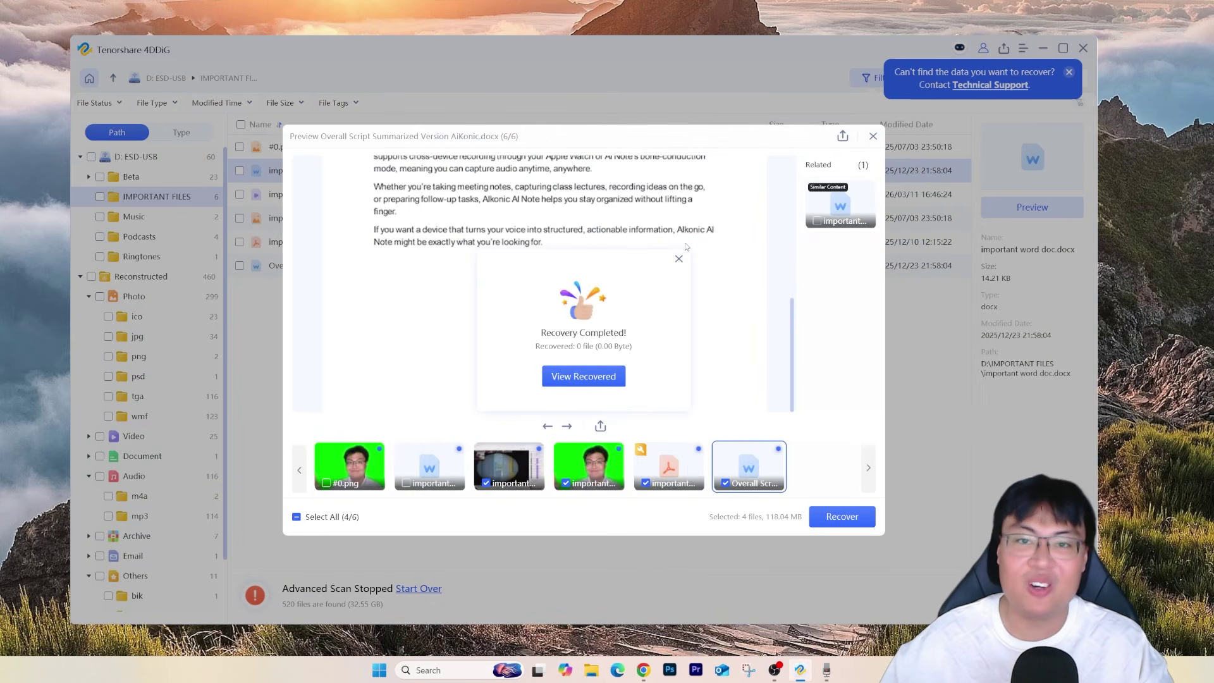
pyautogui.click(679, 259)
pyautogui.click(873, 136)
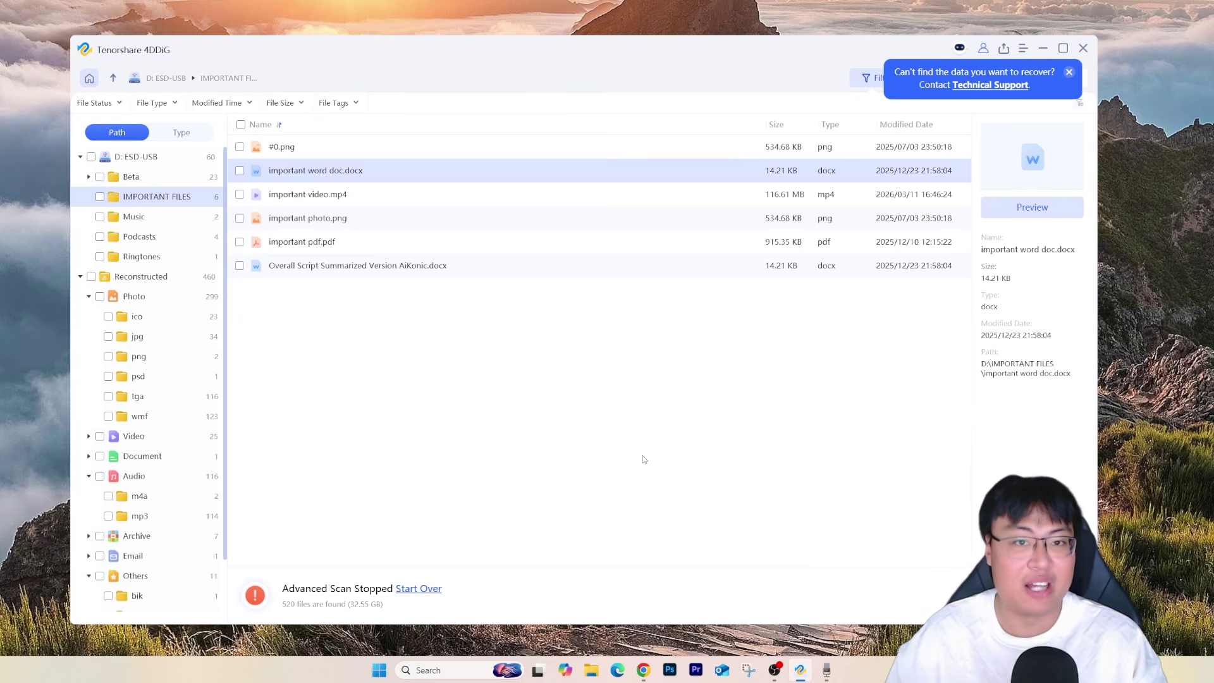
# Step: Return to the root of D: ESD-USB in the scan results and look over its thumbnail view, list view and filter options
pyautogui.press('BackSpace')
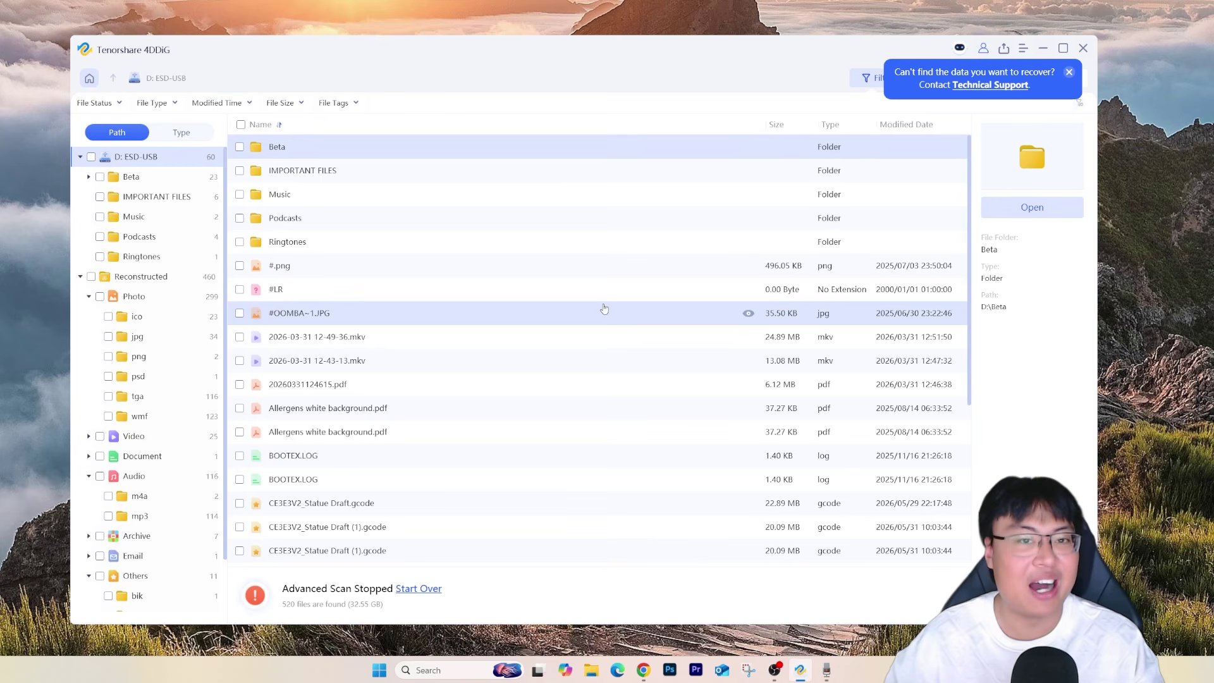
pyautogui.click(1069, 72)
pyautogui.click(918, 79)
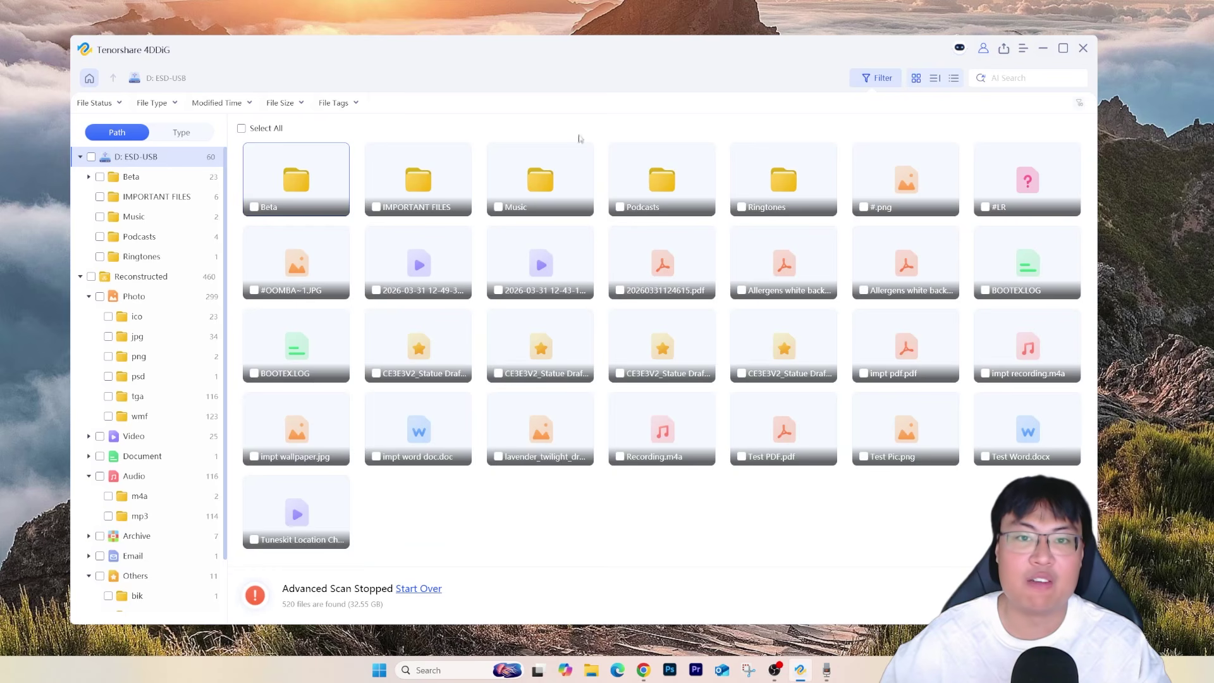
pyautogui.click(936, 79)
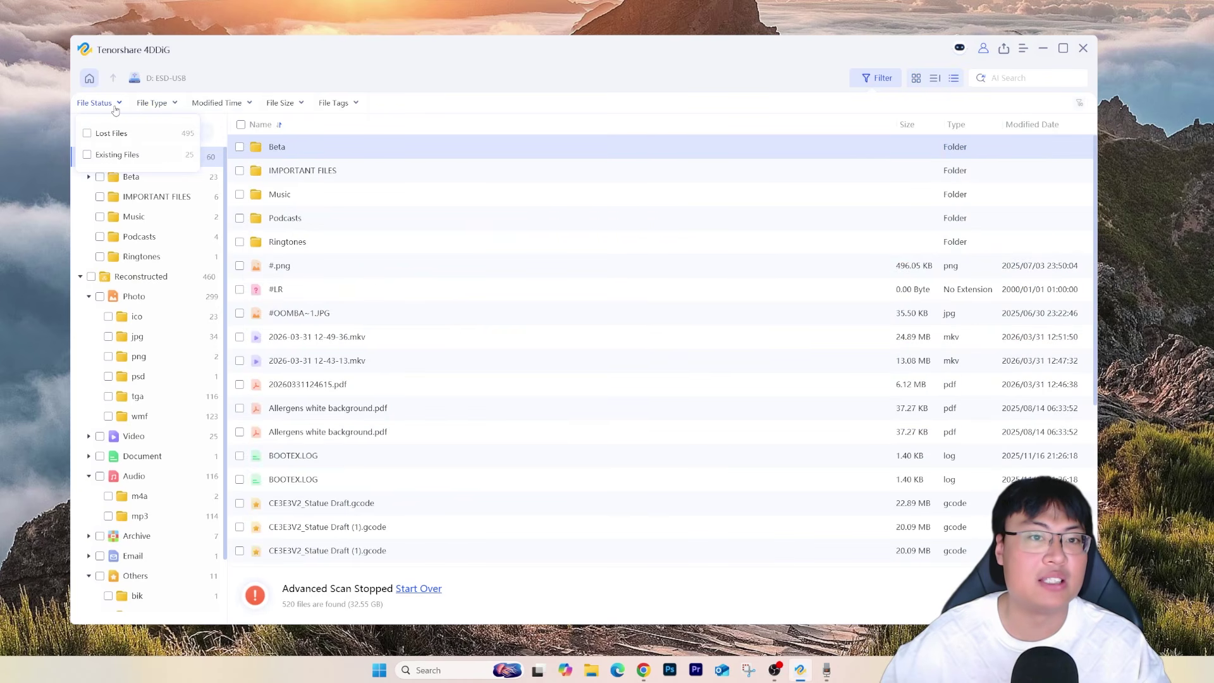
pyautogui.moveTo(218, 106)
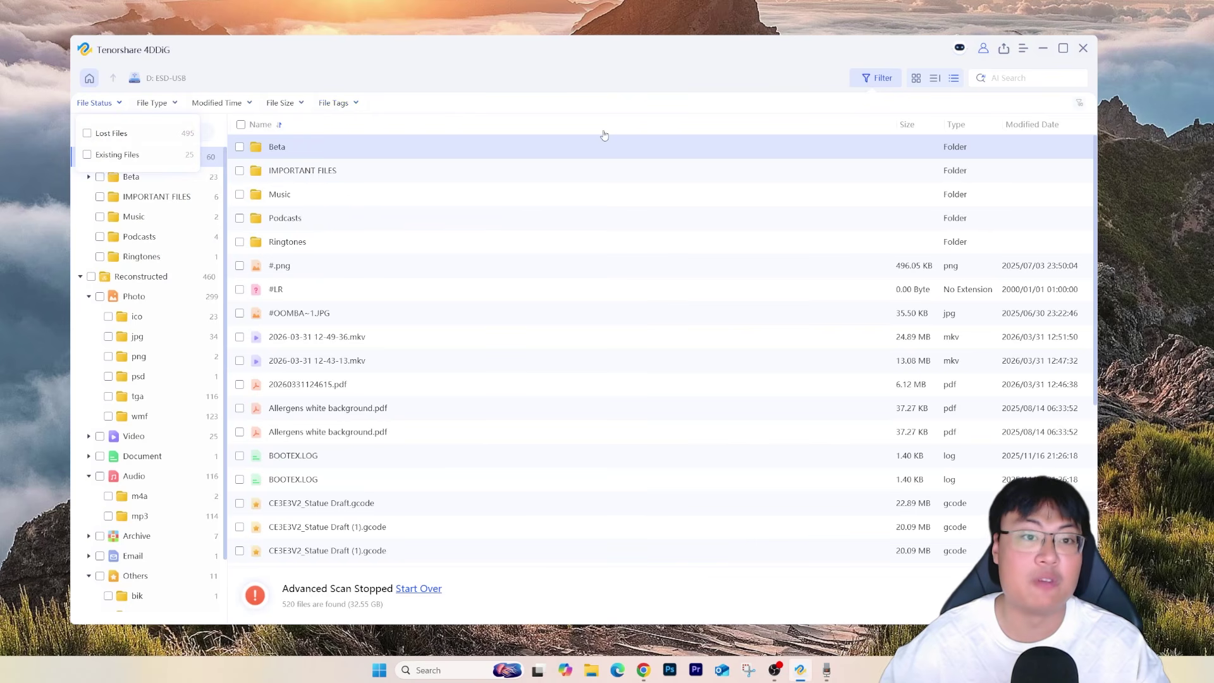
pyautogui.click(878, 77)
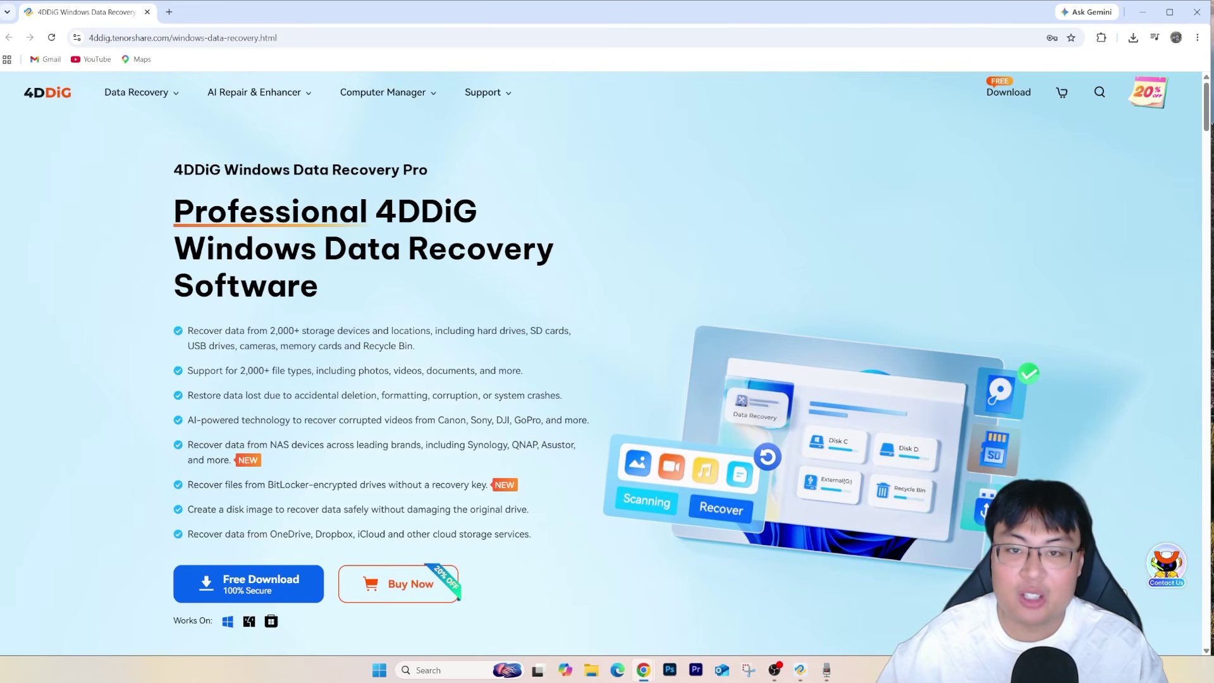
# Step: Examine the 4DDiG Windows Data Recovery product page in Chrome, from the feature list through the recovery statistics to the Accidental Errors section
pyautogui.scroll(-1, 601, 364)
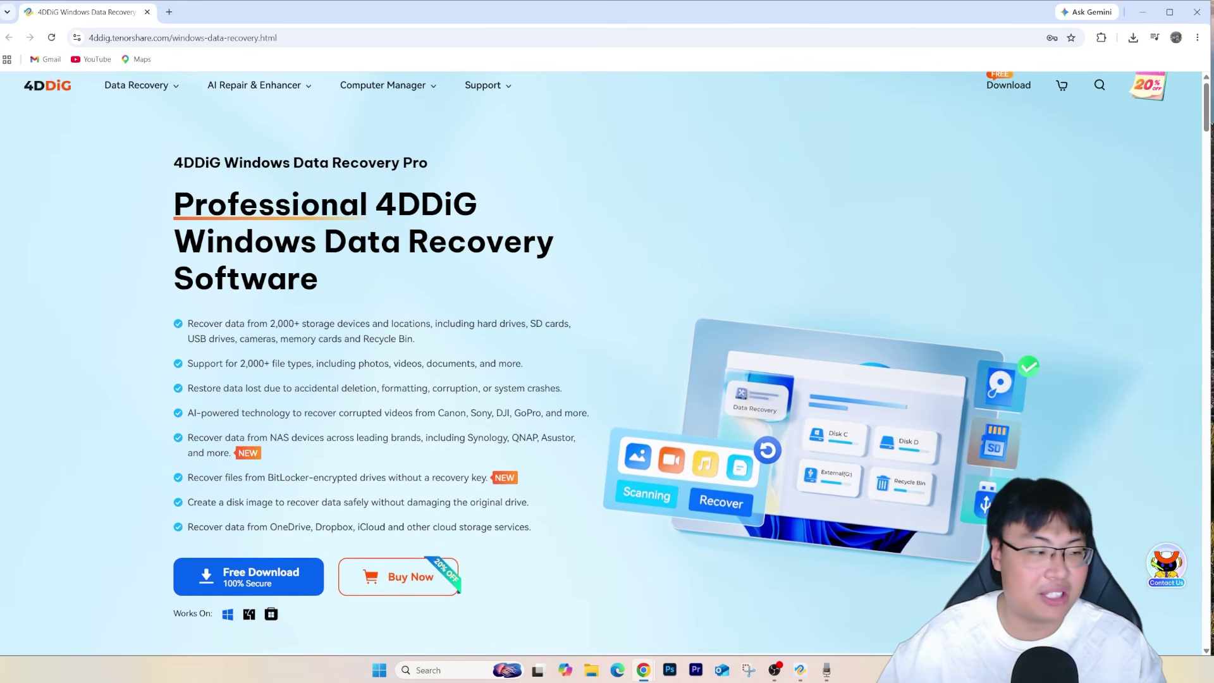
pyautogui.scroll(-1, 601, 364)
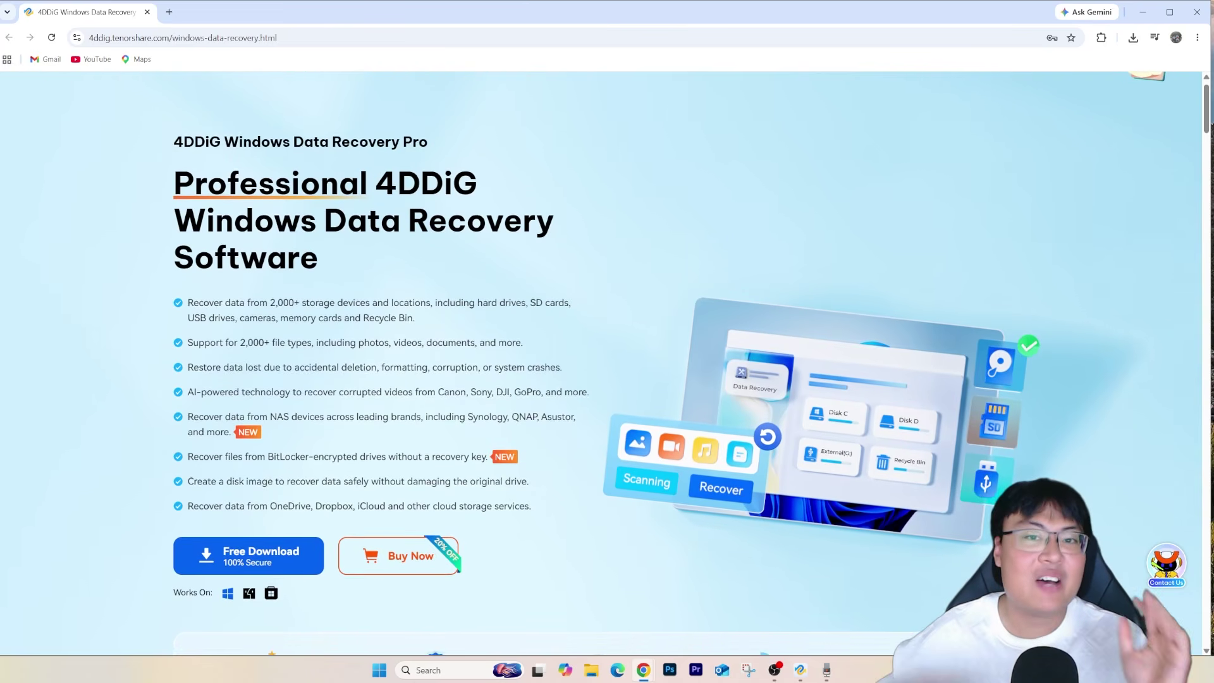
pyautogui.scroll(-1, 600, 364)
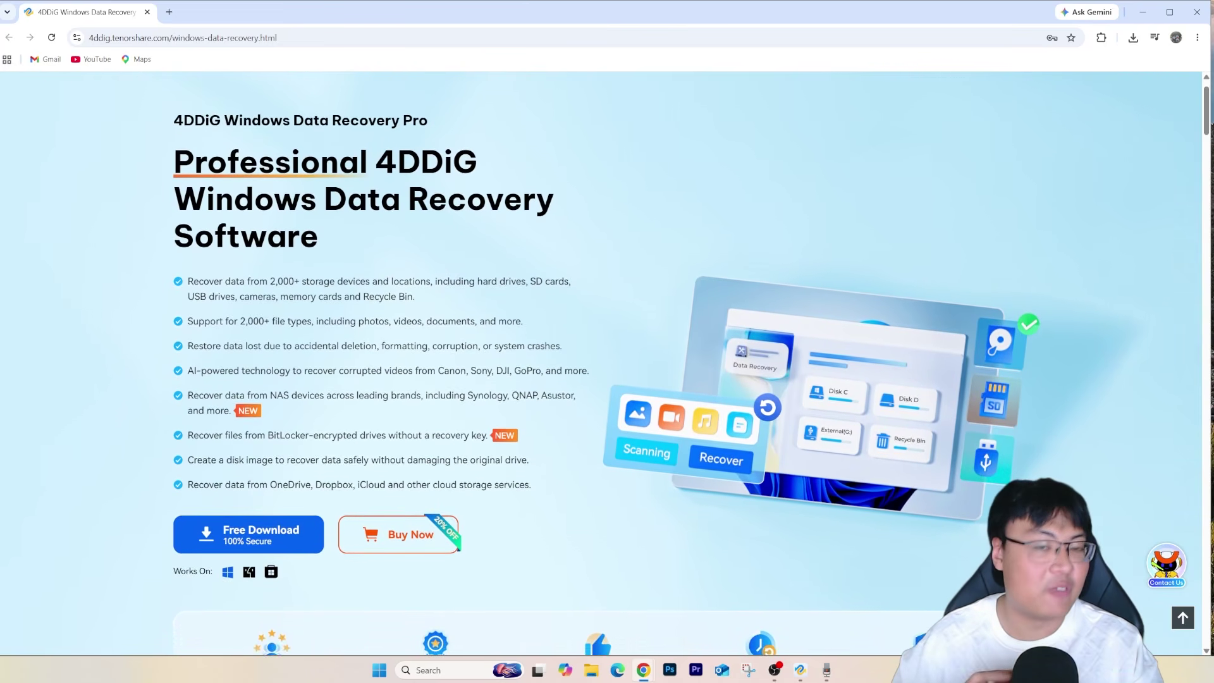
pyautogui.scroll(-1, 601, 364)
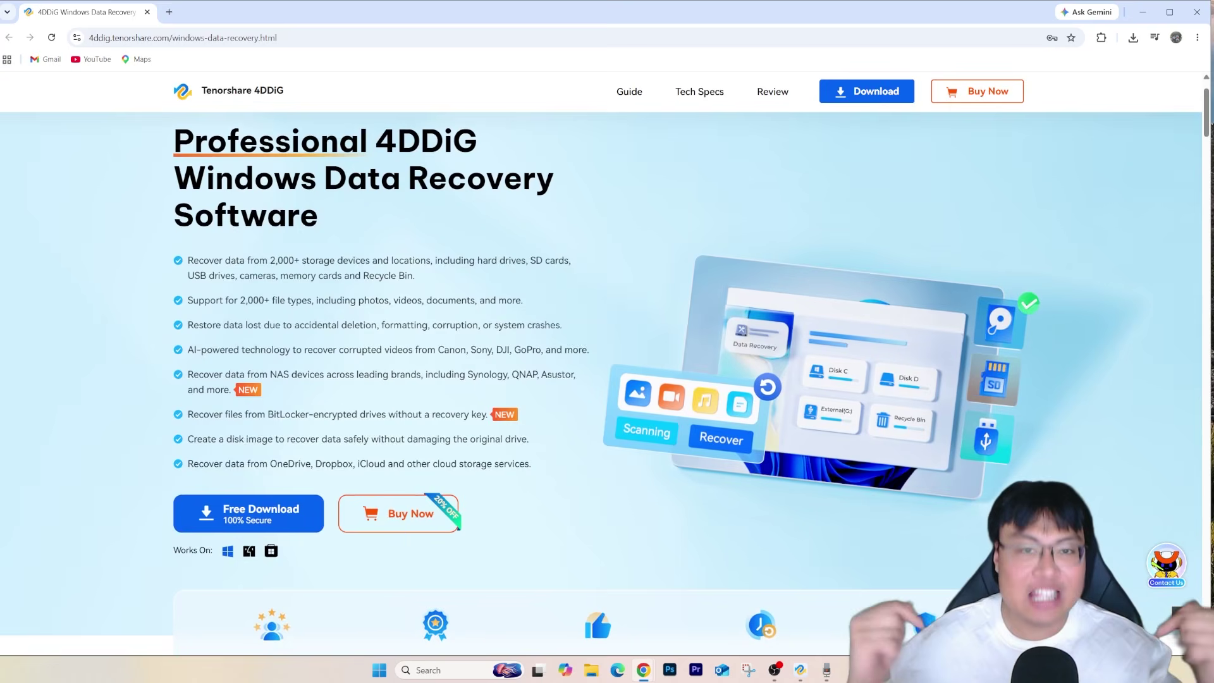
pyautogui.scroll(-1, 601, 364)
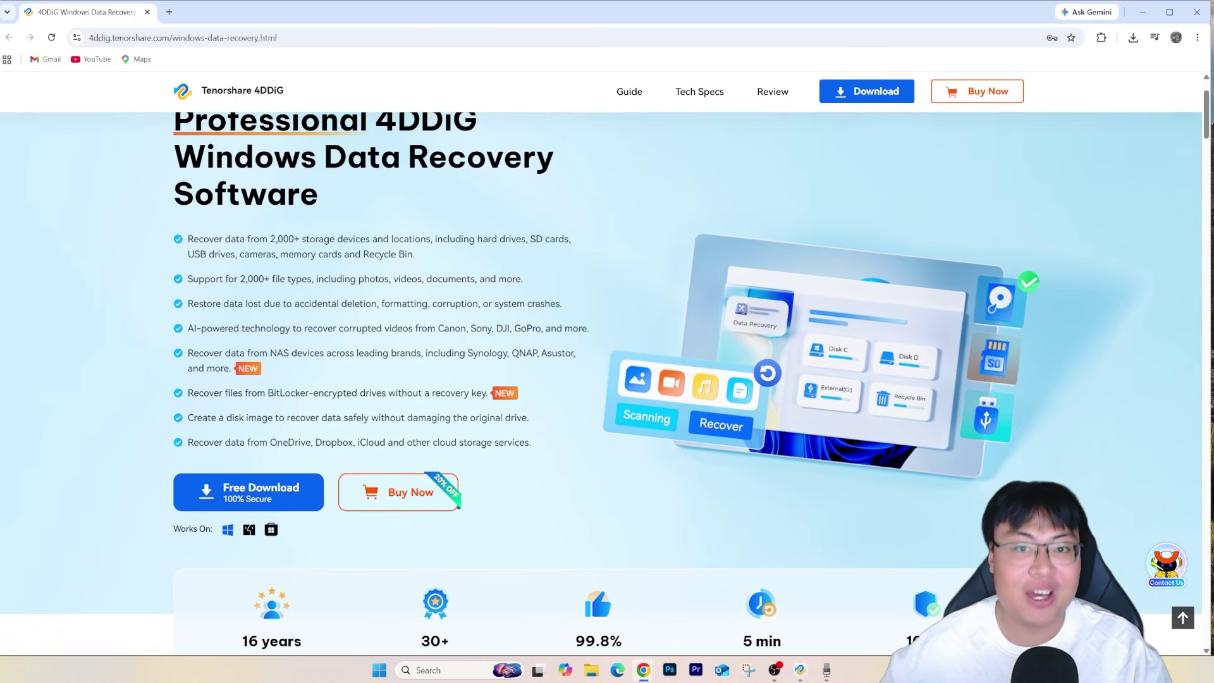
pyautogui.scroll(-1, 601, 363)
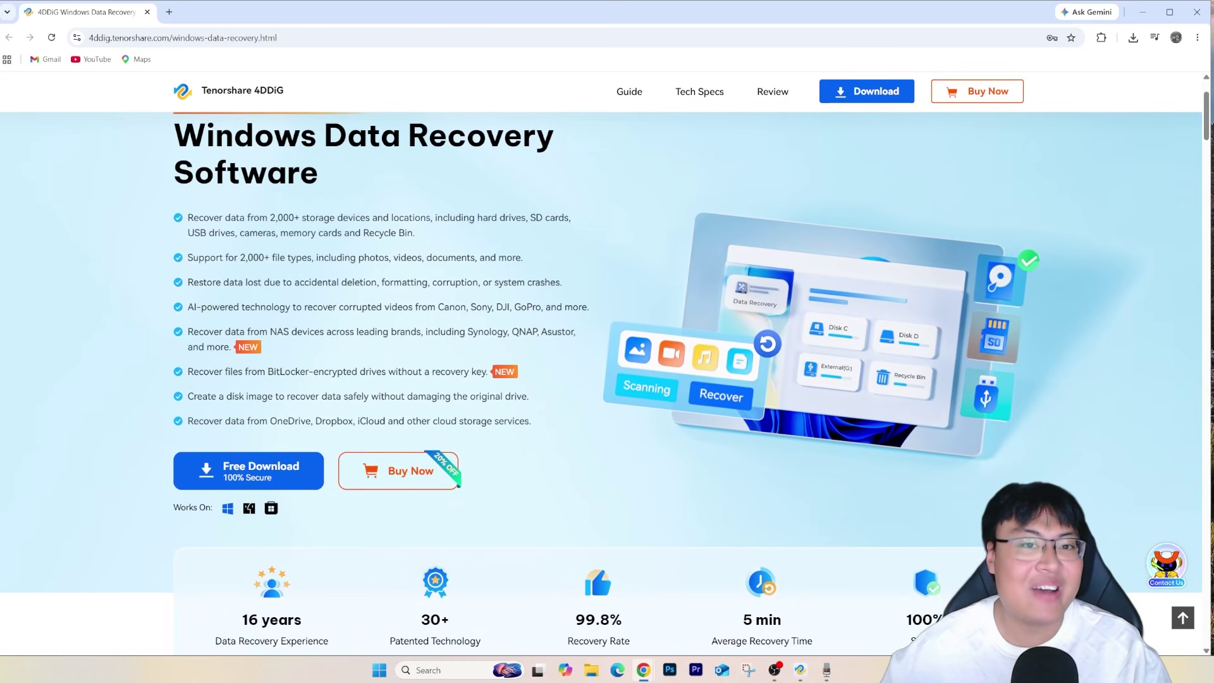
pyautogui.scroll(-1, 601, 364)
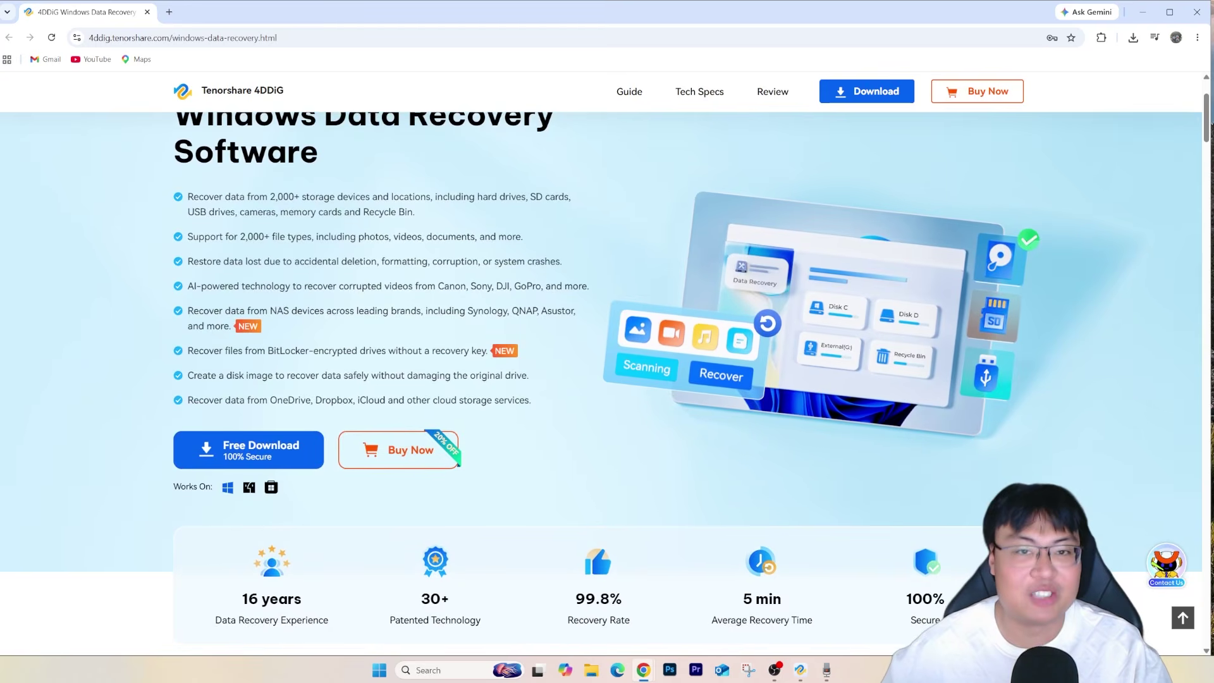
pyautogui.scroll(-1, 601, 364)
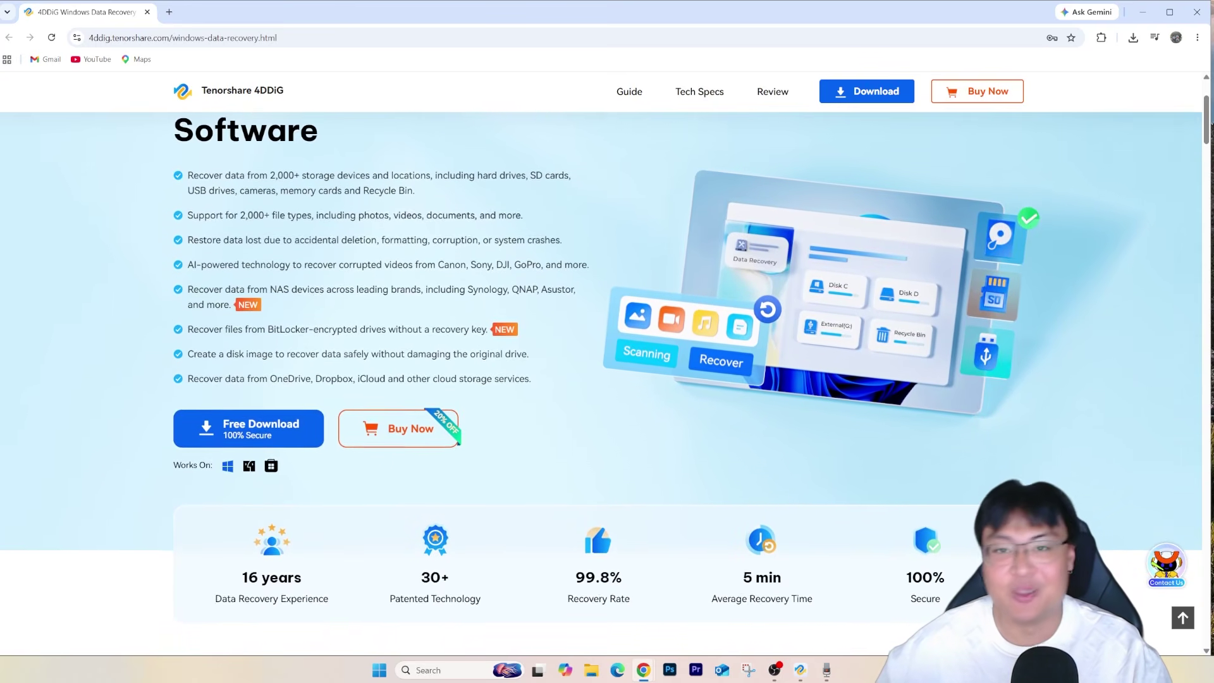
pyautogui.scroll(-1, 601, 364)
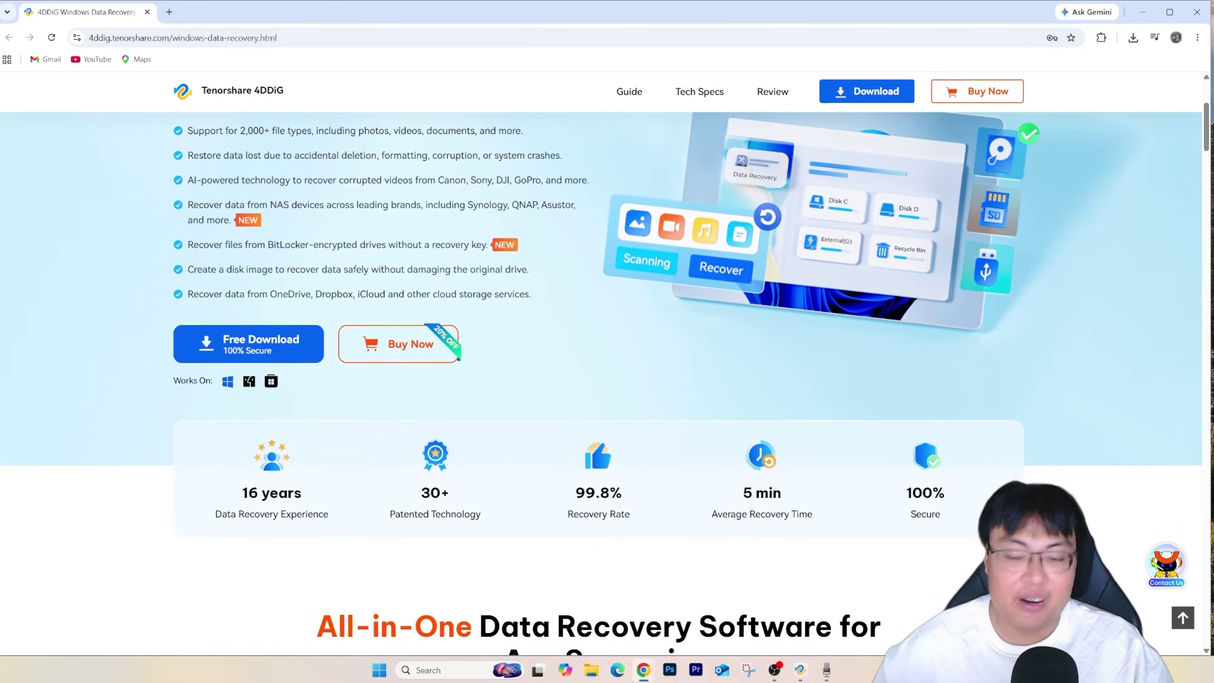
pyautogui.scroll(-1, 607, 379)
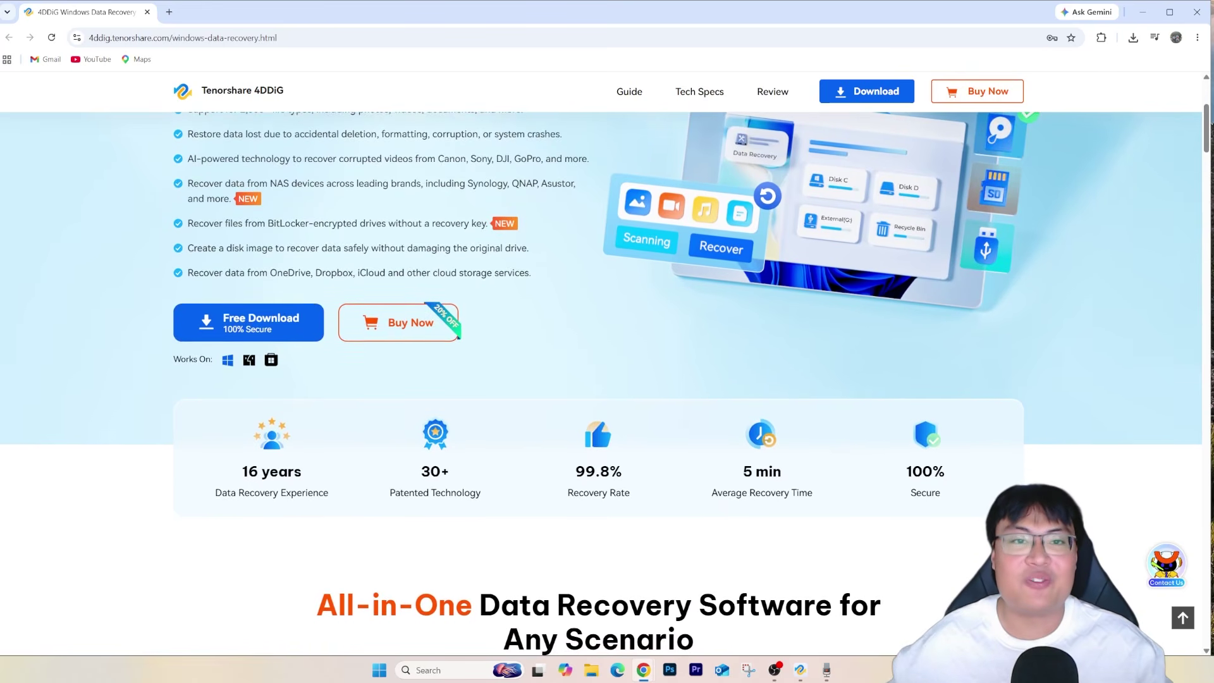
pyautogui.scroll(-1, 607, 380)
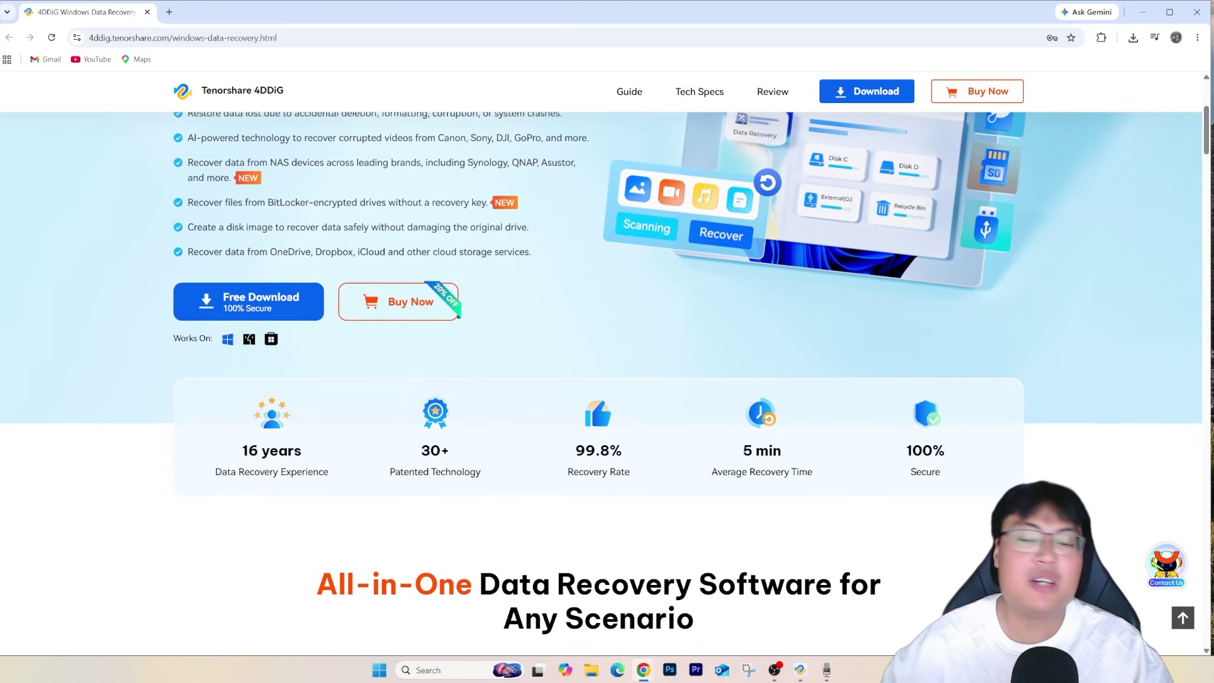
pyautogui.scroll(-1, 607, 379)
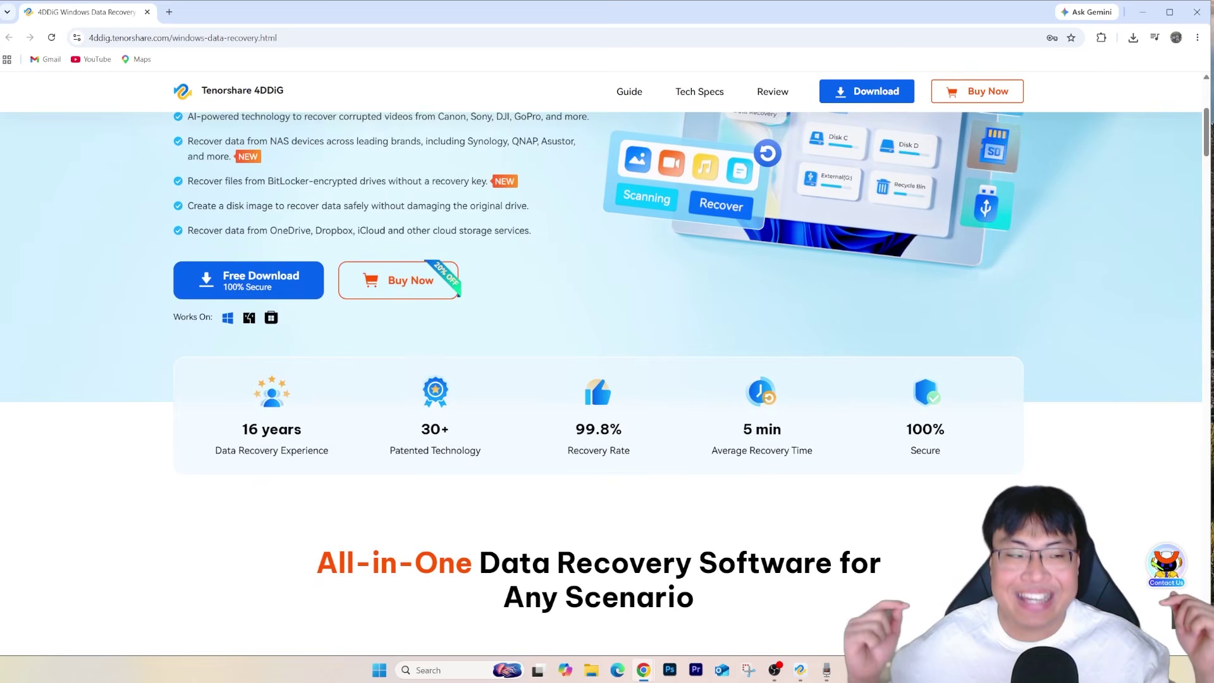
pyautogui.scroll(-1, 607, 379)
pyautogui.scroll(-1, 607, 379)
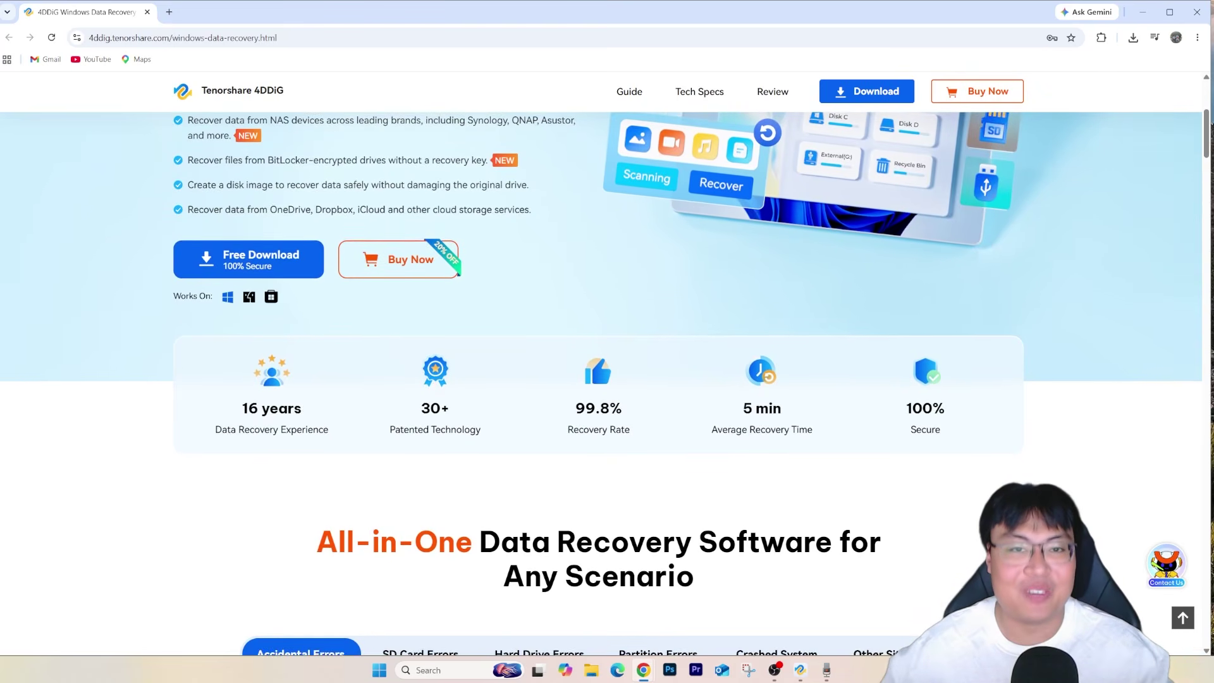
pyautogui.scroll(-1, 607, 380)
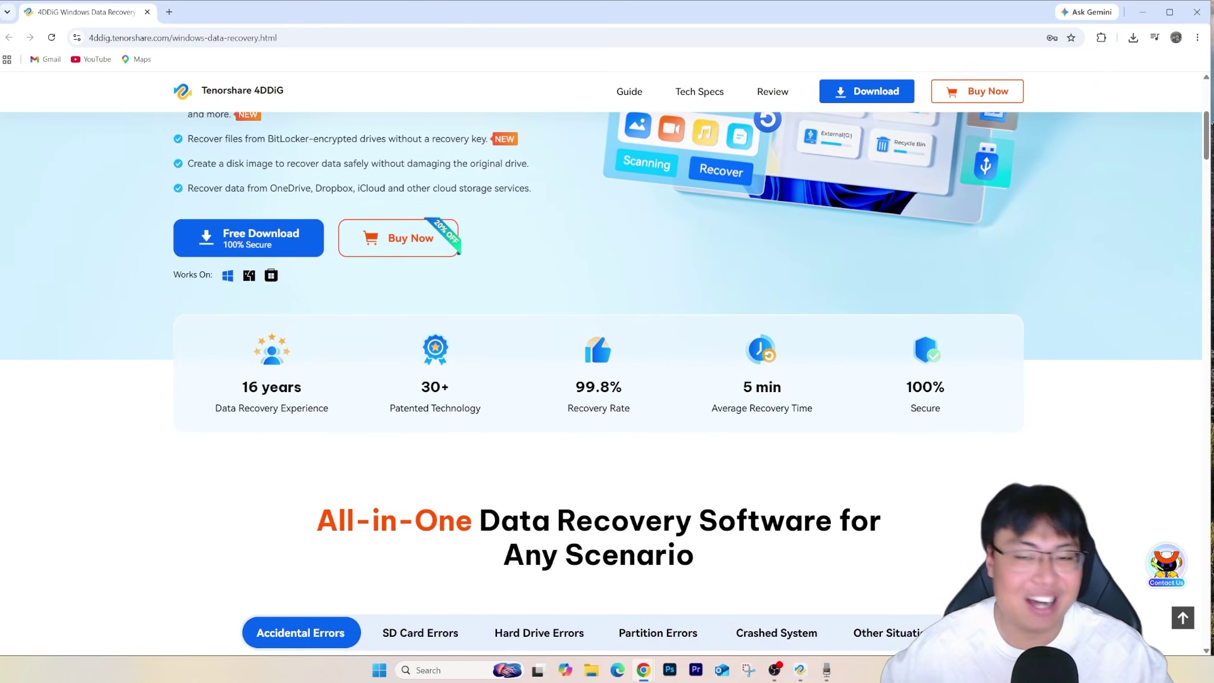
pyautogui.scroll(-1, 607, 379)
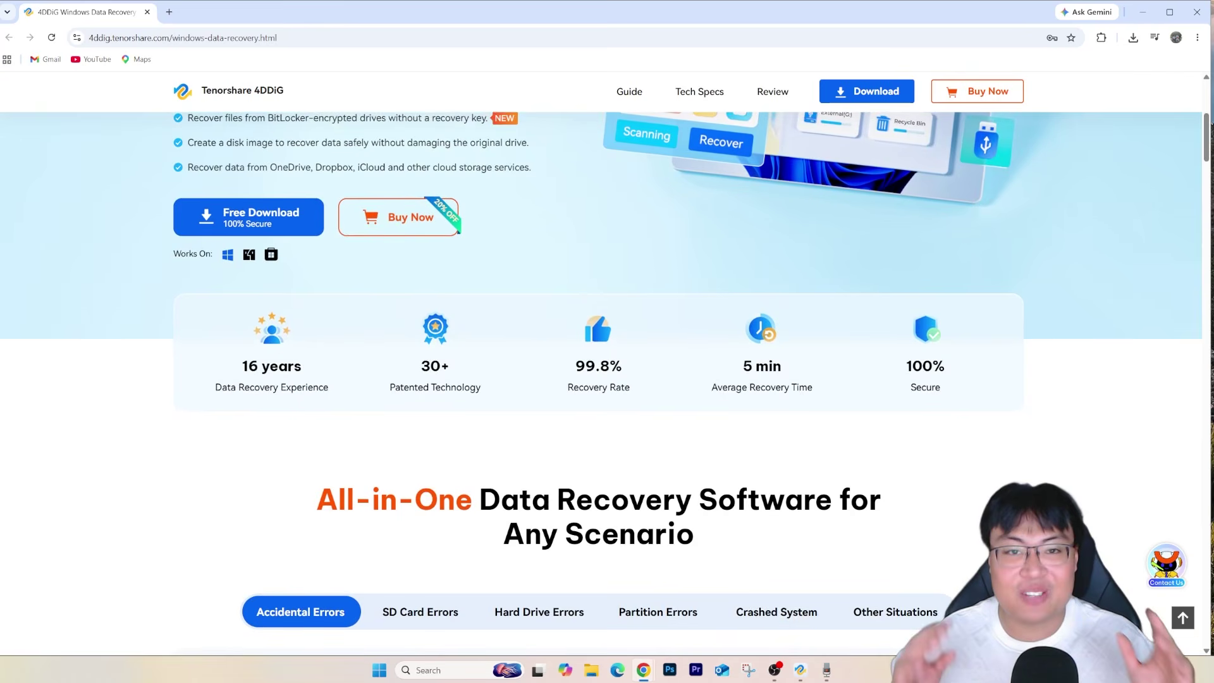
pyautogui.scroll(-1, 607, 380)
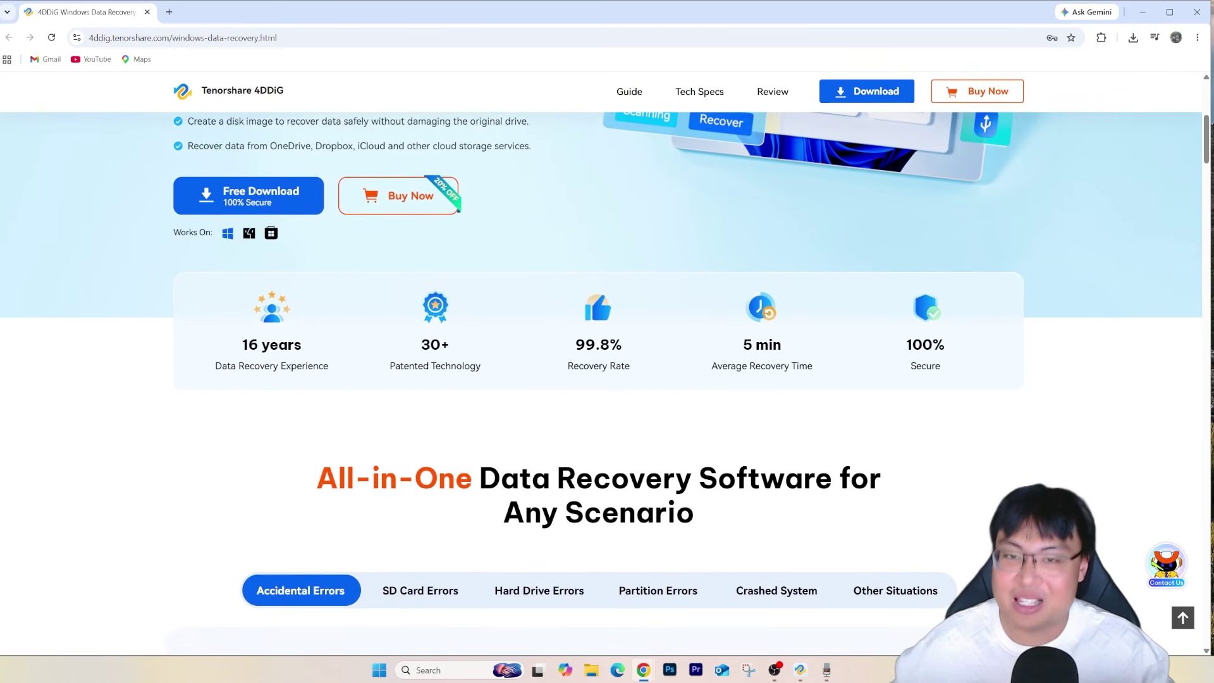
pyautogui.scroll(-1, 608, 379)
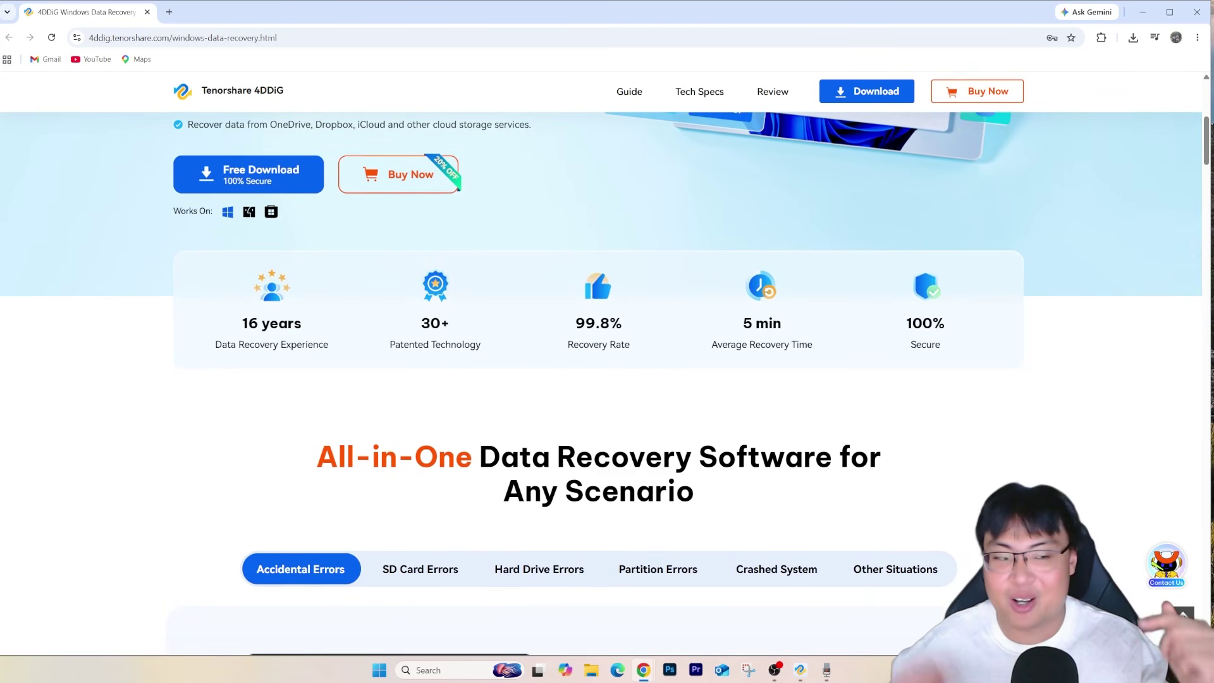
pyautogui.scroll(-1, 607, 380)
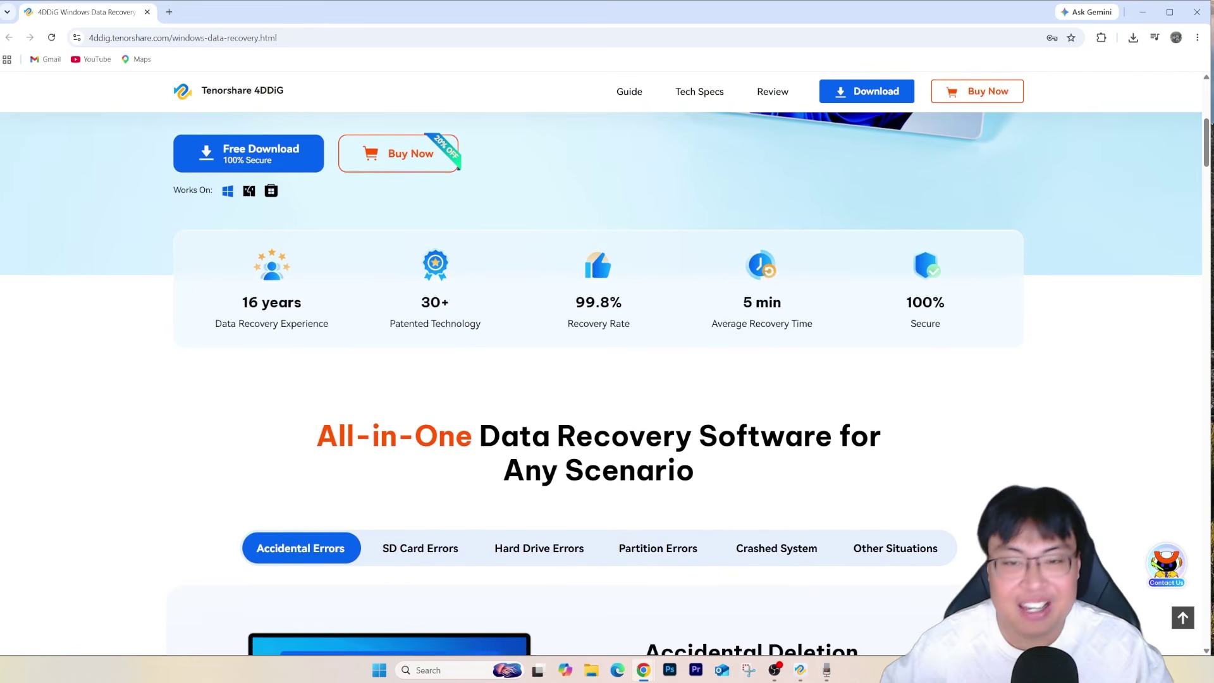
pyautogui.scroll(-1, 607, 379)
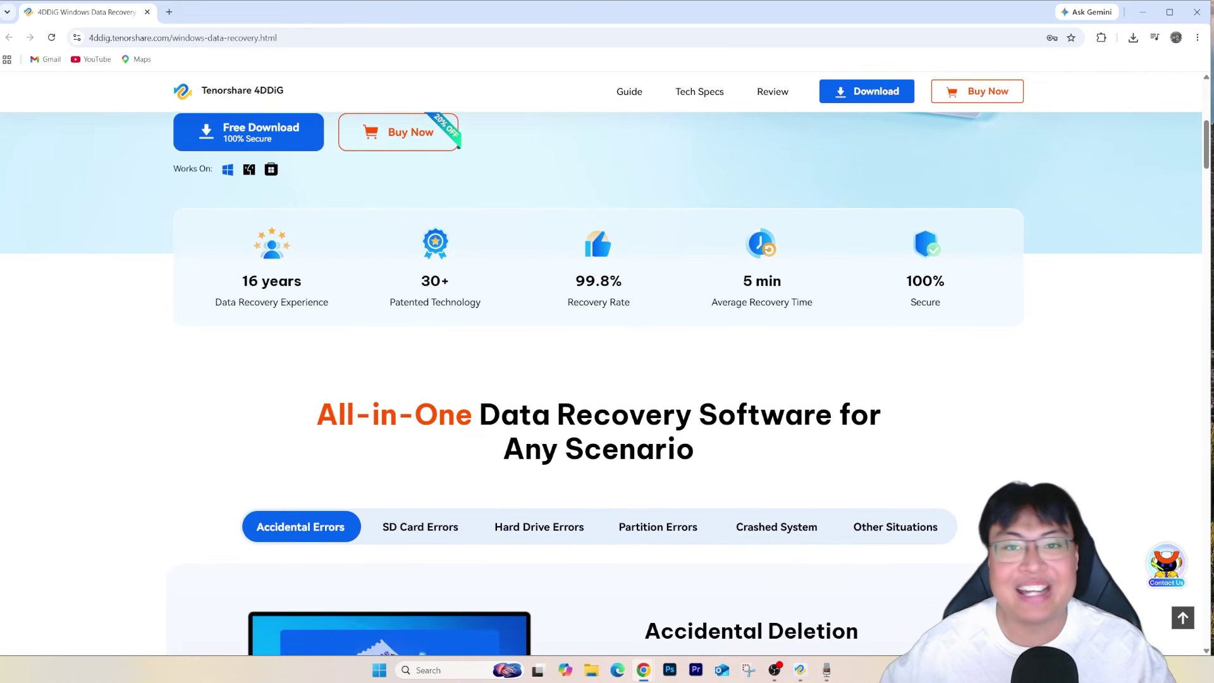
pyautogui.scroll(-1, 607, 379)
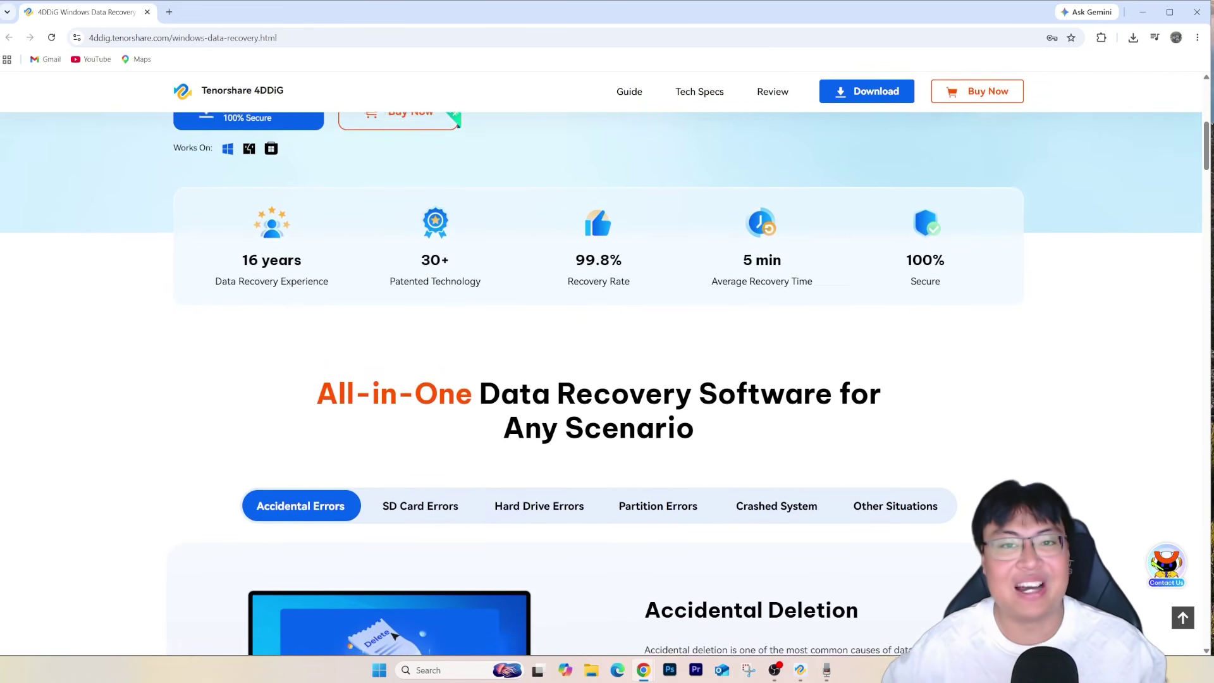
pyautogui.scroll(-1, 607, 379)
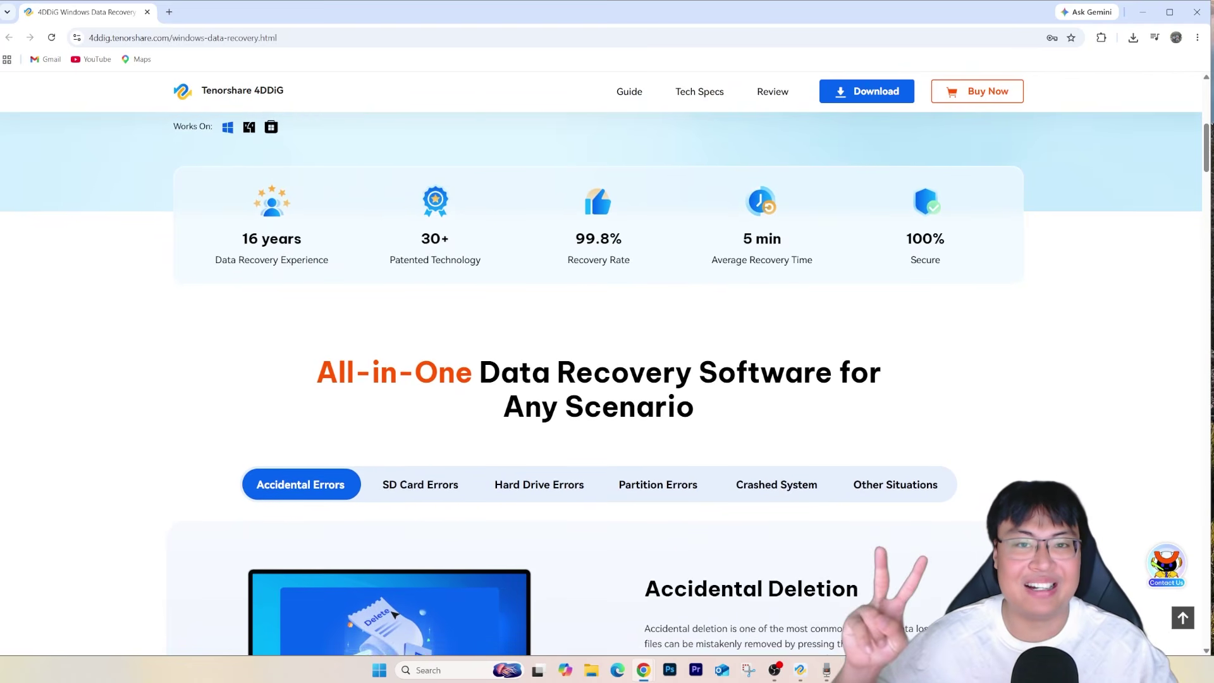